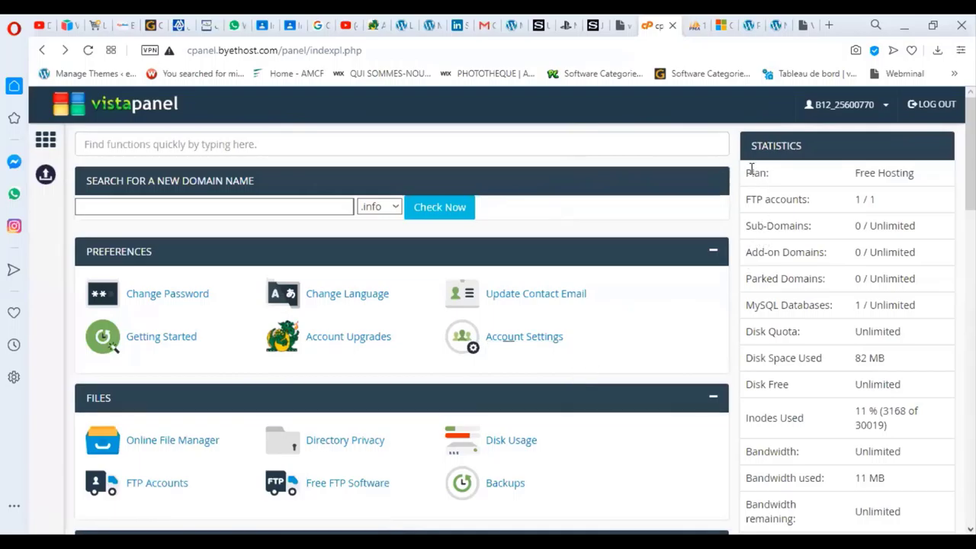
- Examine the hosting plan and FTP accounts entries in the control panel's account statistics
left_click_drag(752, 169, 901, 428)
left_click(919, 178)
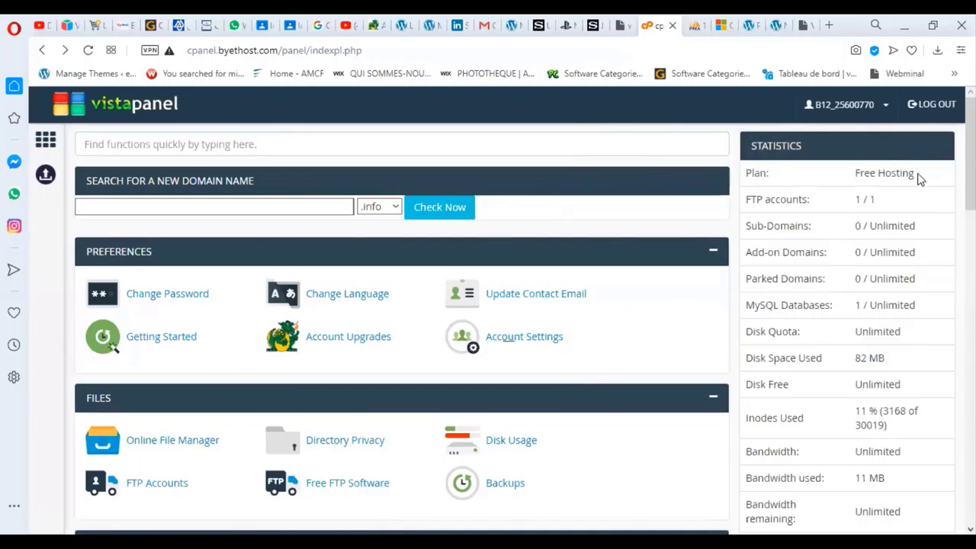
left_click_drag(891, 175, 923, 174)
left_click(865, 173)
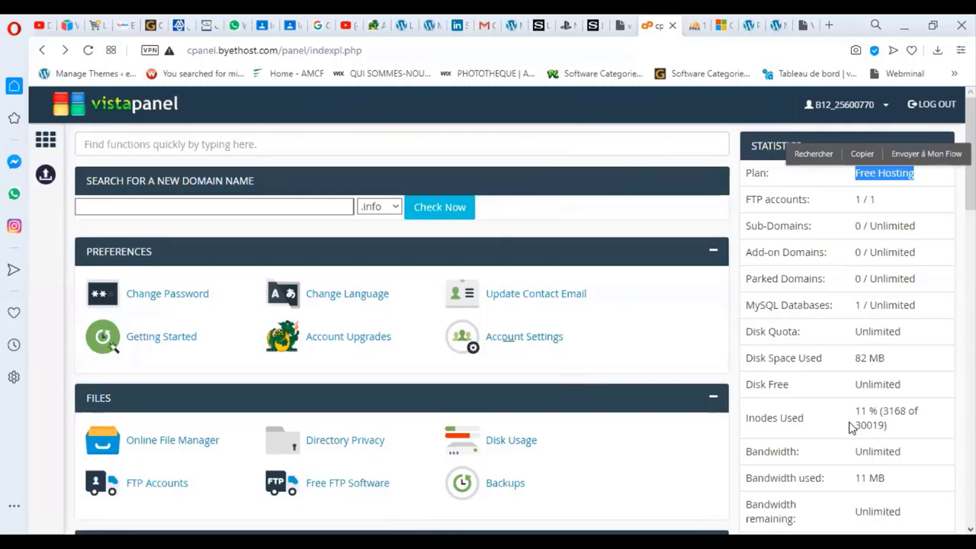
left_click(770, 195)
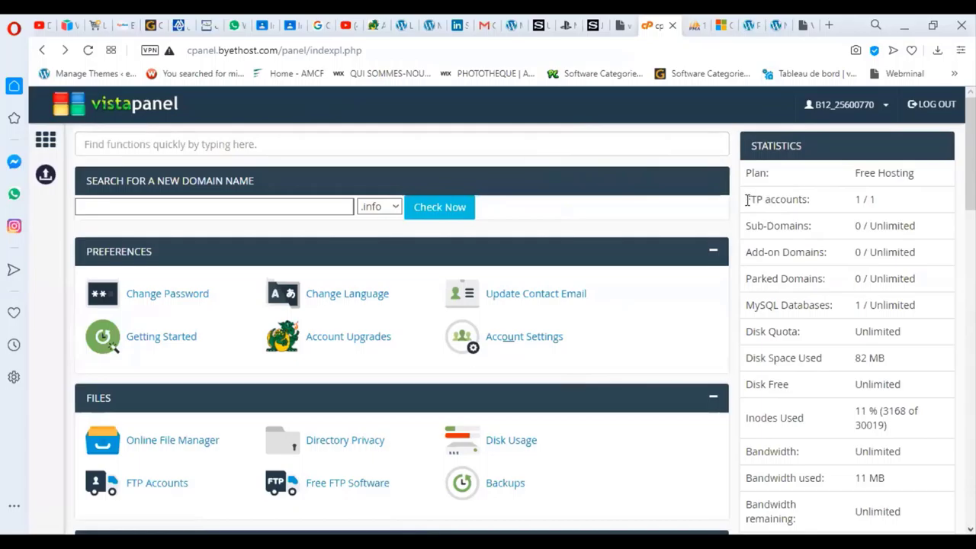
left_click_drag(751, 200, 813, 204)
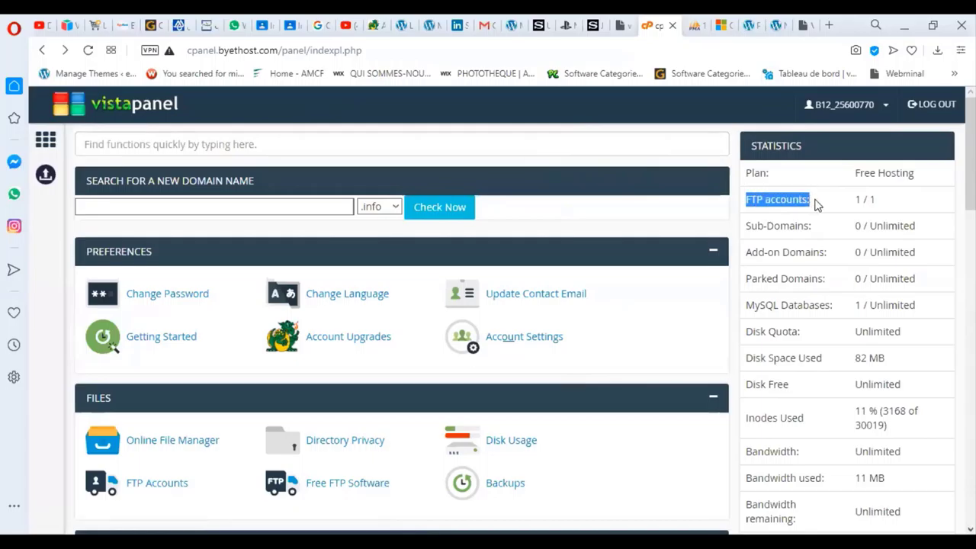
left_click_drag(854, 200, 894, 202)
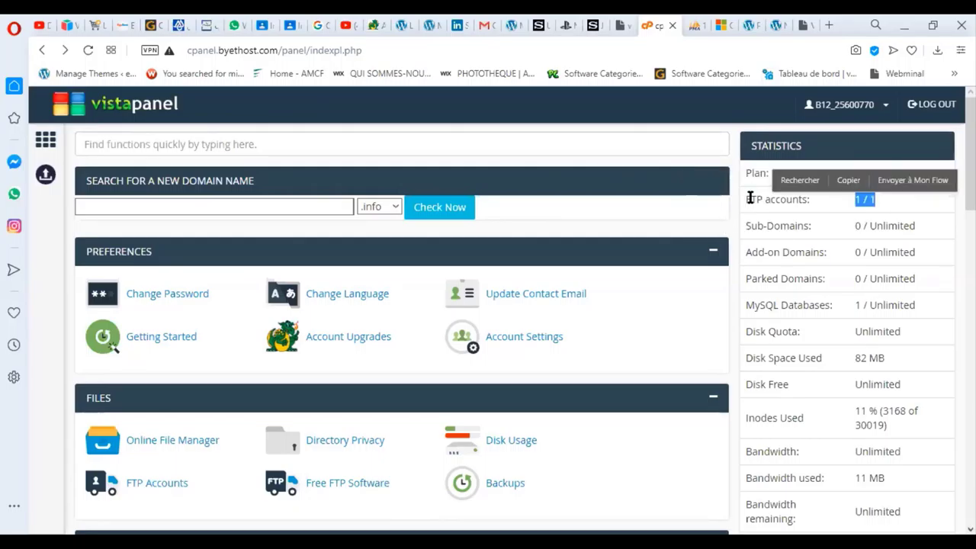
left_click_drag(751, 198, 755, 200)
left_click(751, 196)
left_click(754, 201)
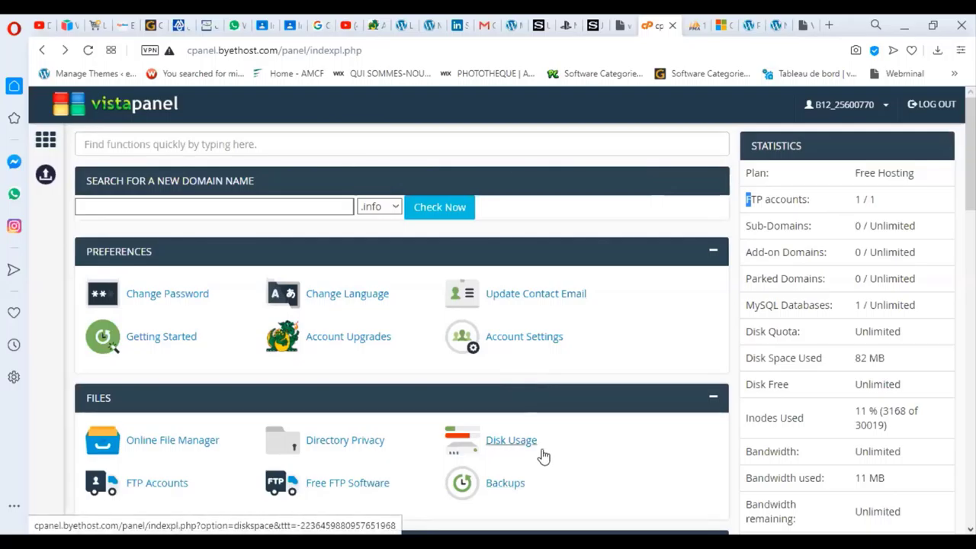
left_click(762, 203)
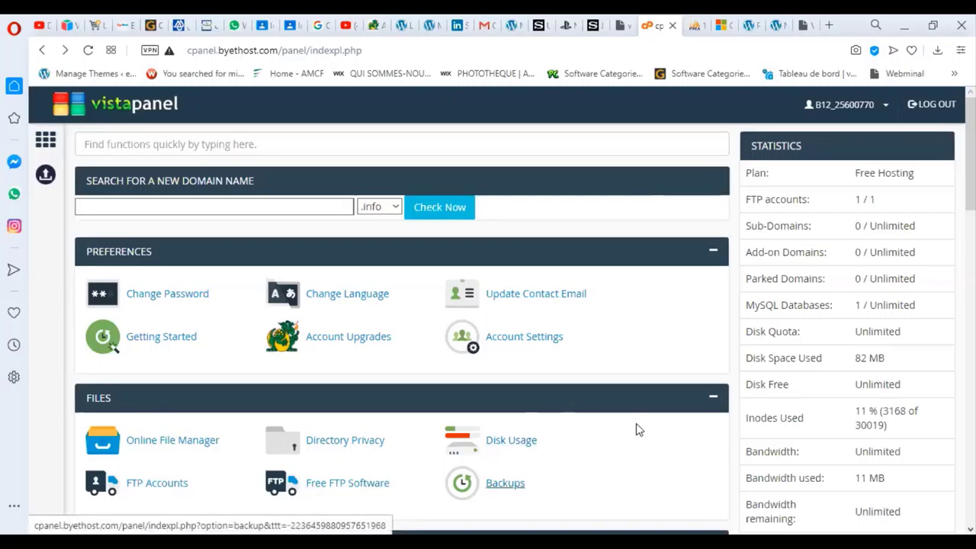
scroll(586, 389, "down", 2)
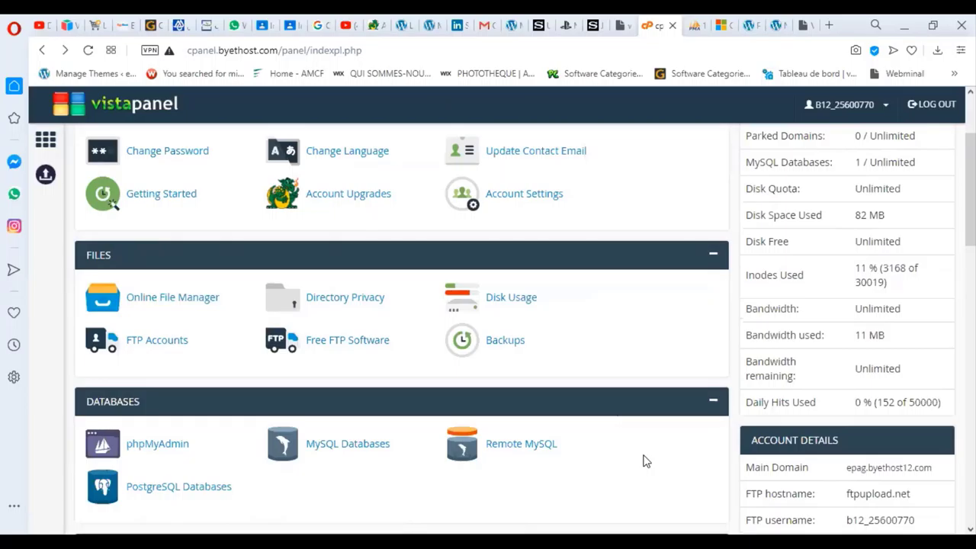
- Switch to FileZilla, reconnect to the FTP server and open the remote htdocs folder
key("alt+Tab")
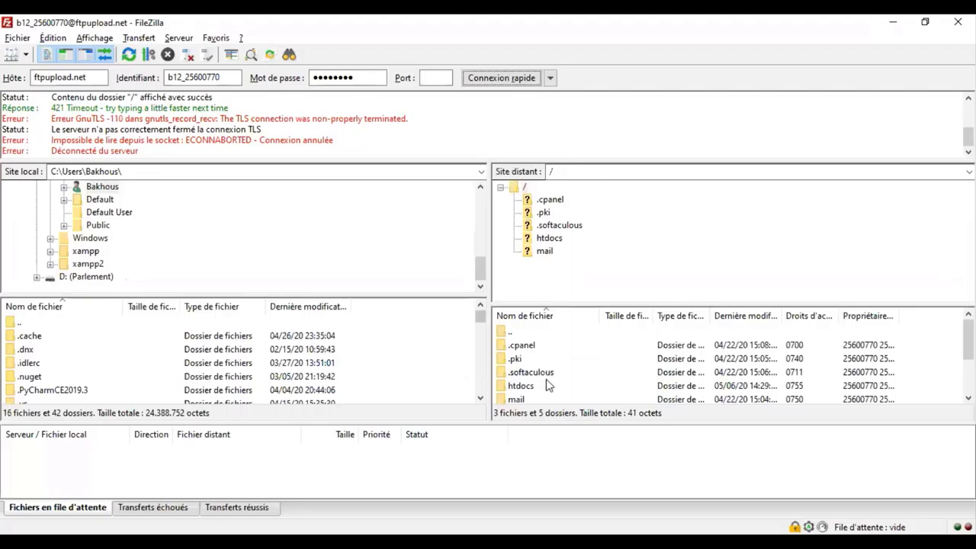
left_click(542, 201)
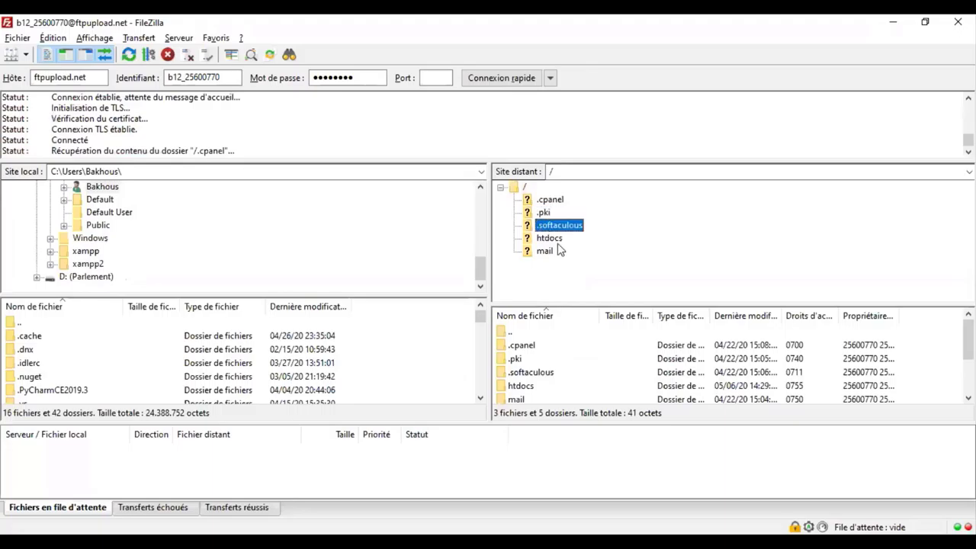
left_click(535, 386)
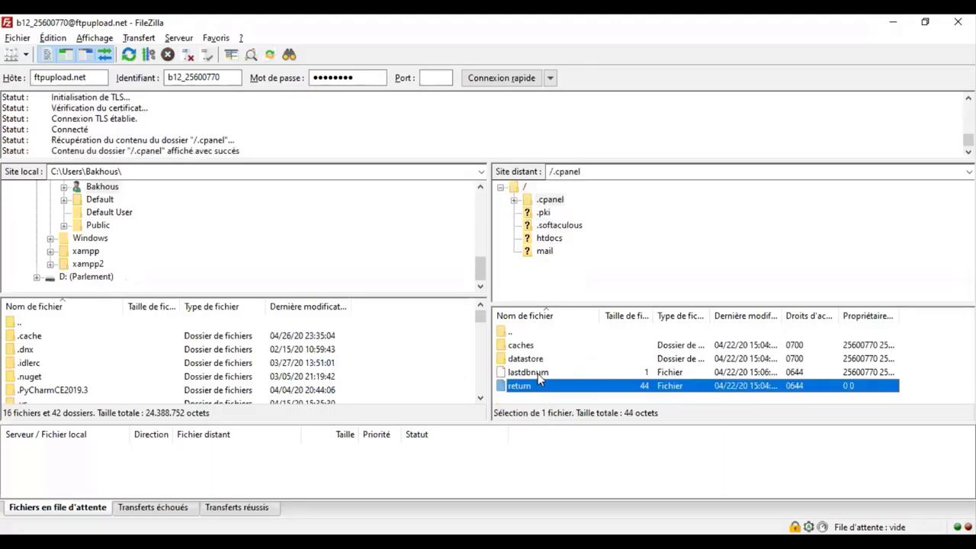
left_click(537, 358)
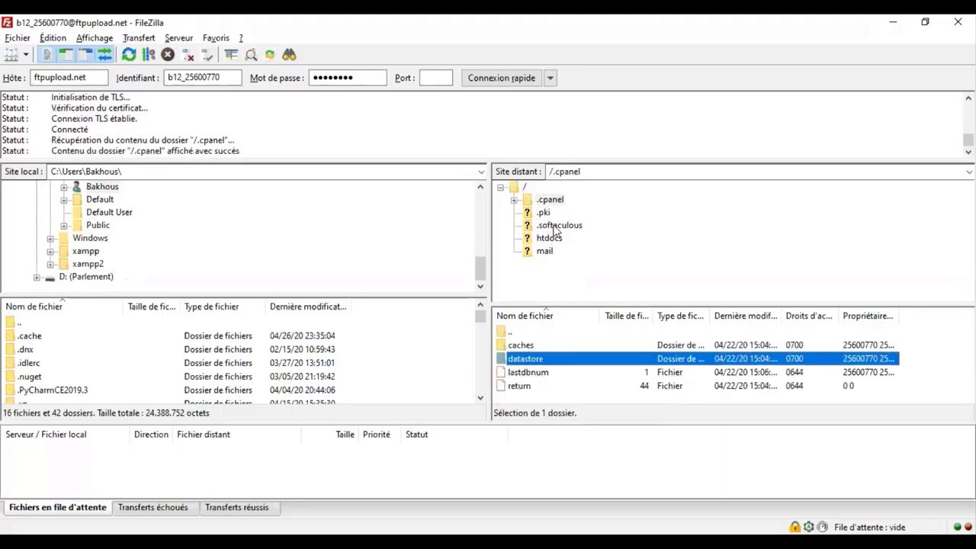
left_click(555, 228)
left_click(549, 239)
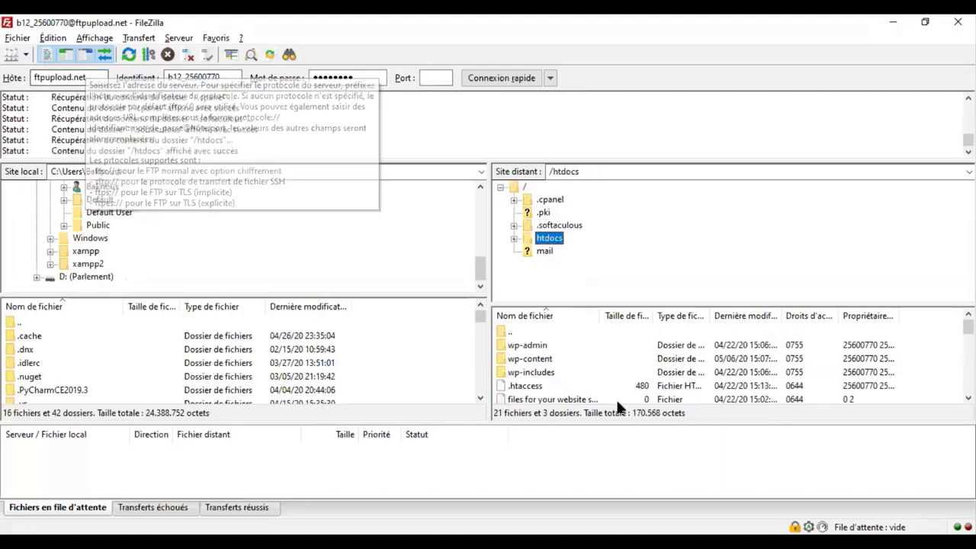
- Browse the local site to the D:\Formations\EPAG folder
left_click(175, 233)
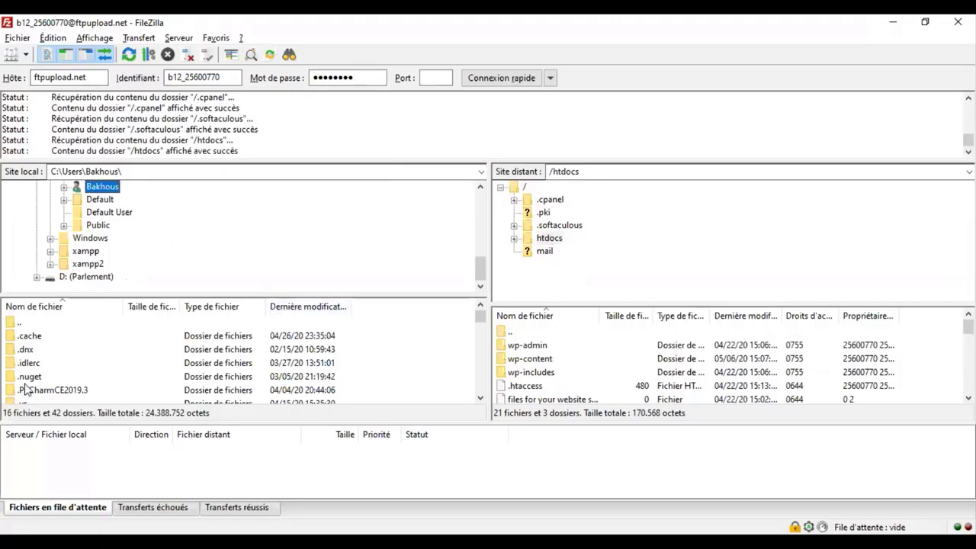
left_click(119, 376)
scroll(127, 376, "down", 4)
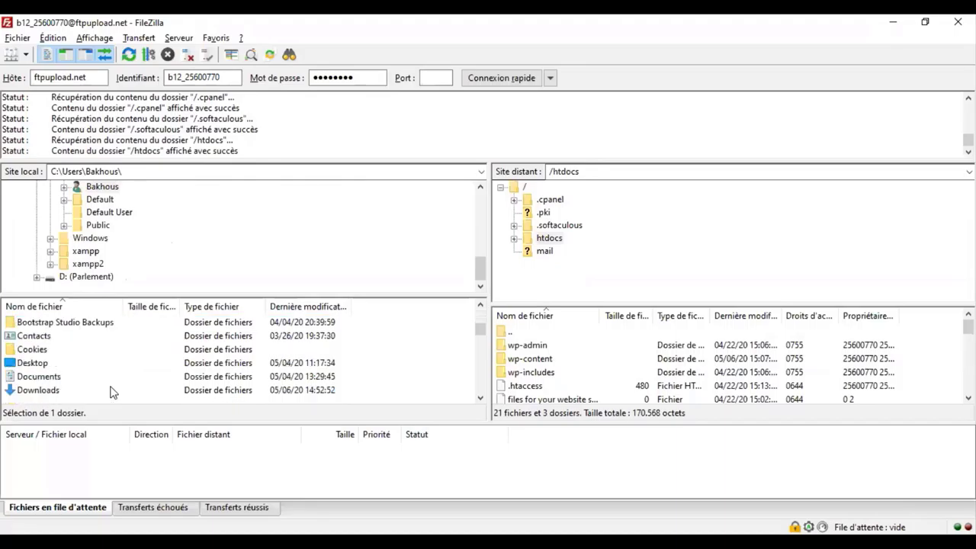
scroll(111, 391, "down", 4)
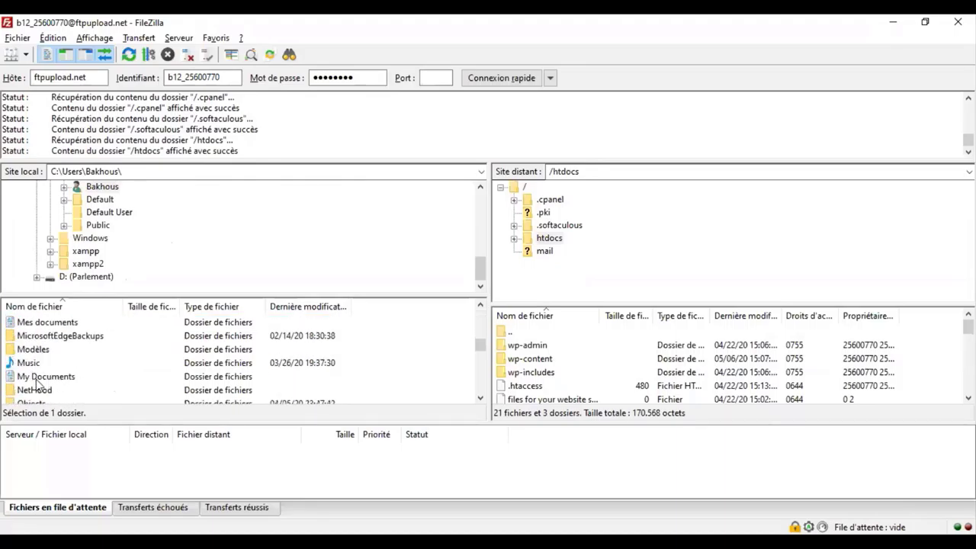
scroll(36, 384, "down", 2)
scroll(57, 393, "down", 2)
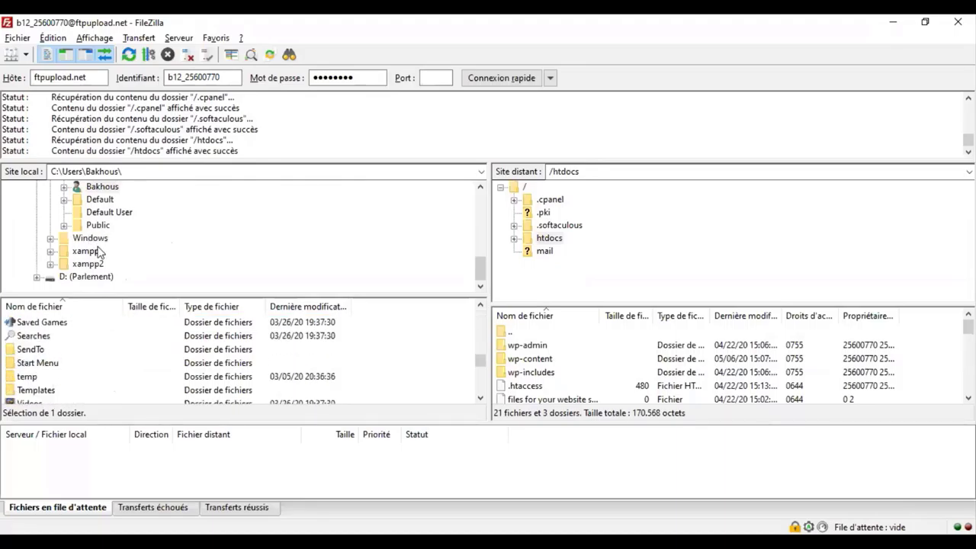
left_click(36, 277)
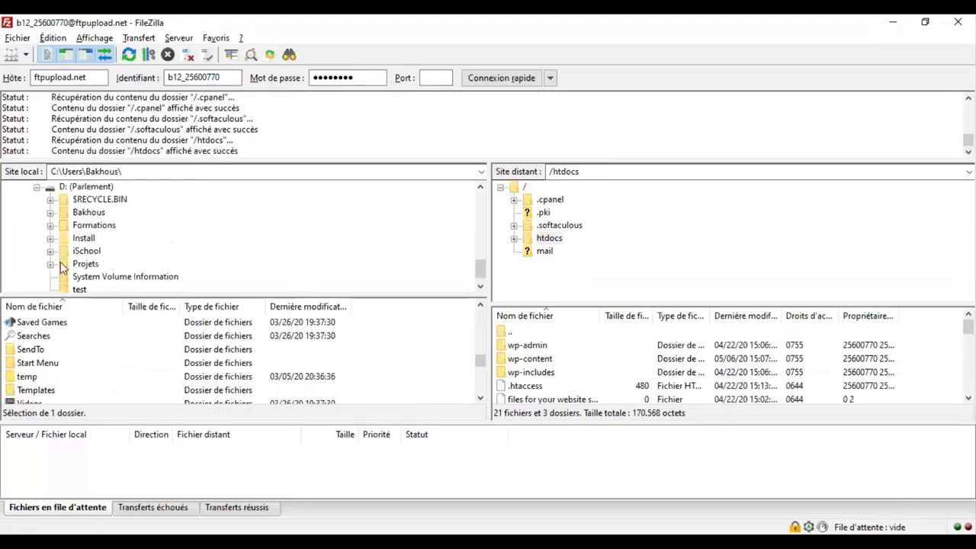
left_click(51, 264)
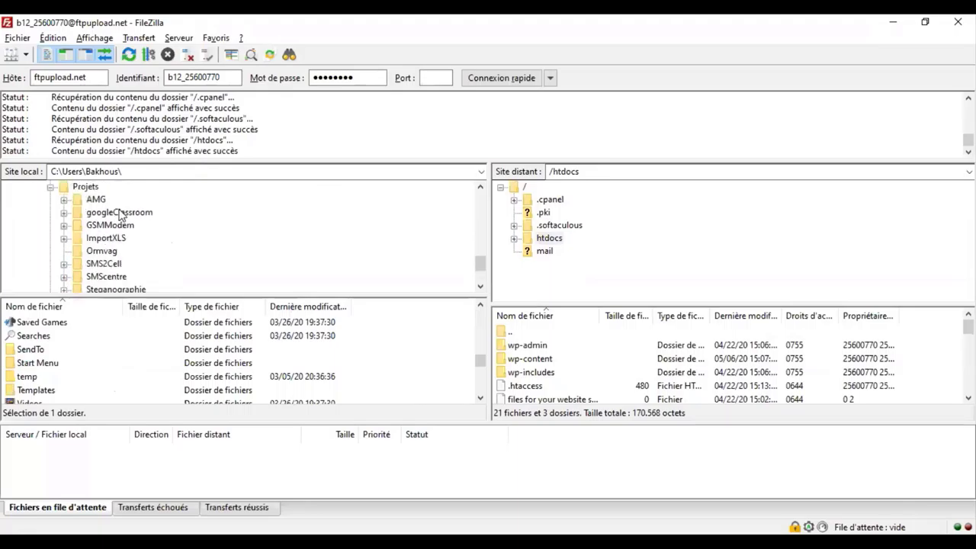
scroll(118, 215, "up", 2)
left_click(51, 226)
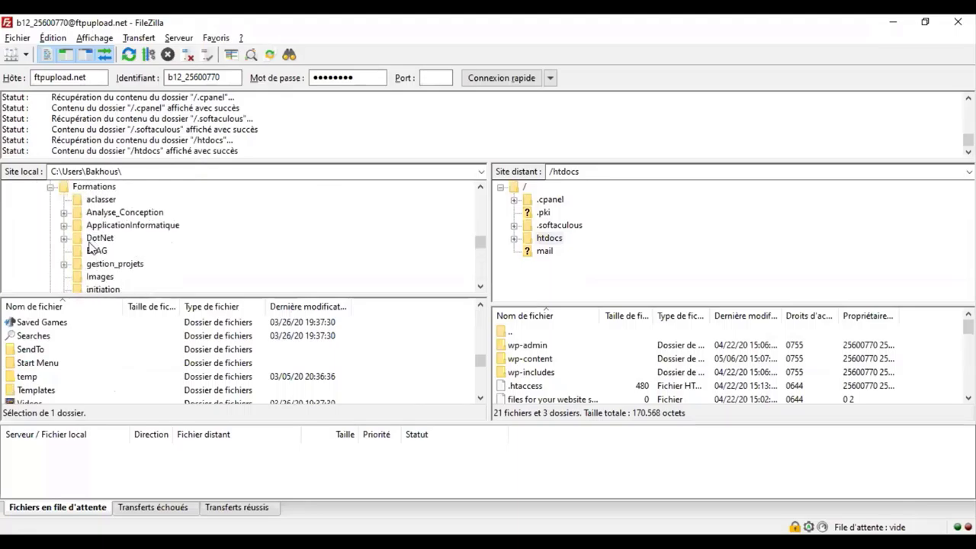
left_click(97, 252)
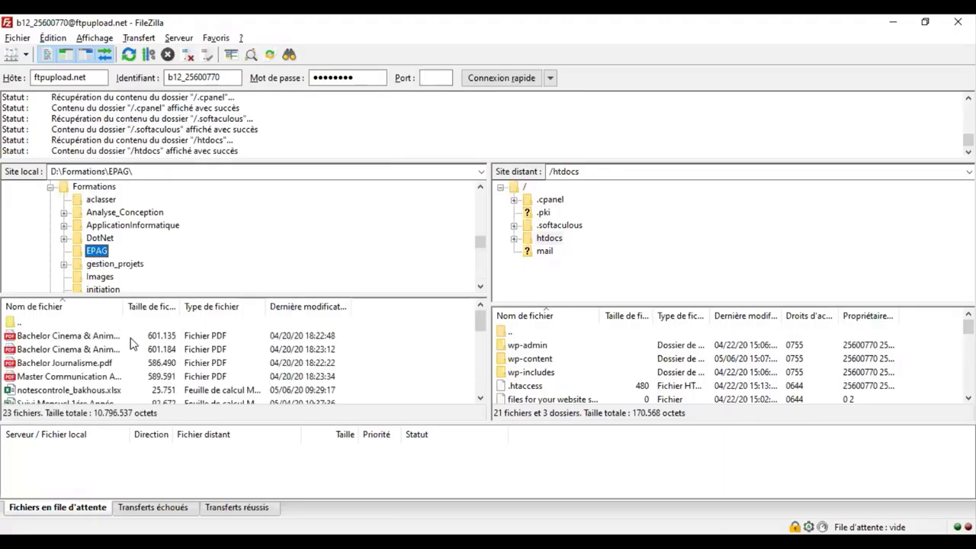
- Upload "Bachelor Cinema & Animation 3D G1.pdf" from the local EPAG folder to the remote htdocs folder
left_click(71, 340)
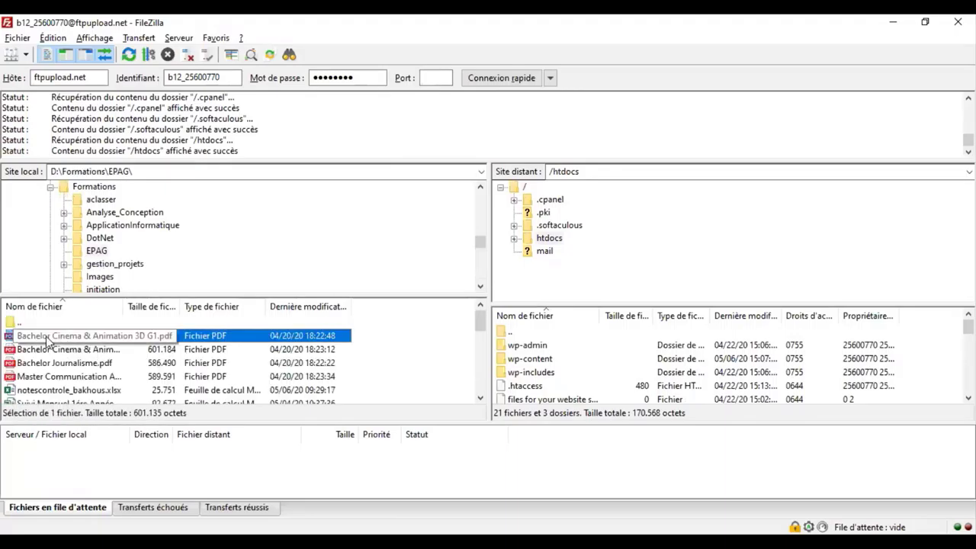
left_click_drag(90, 337, 551, 244)
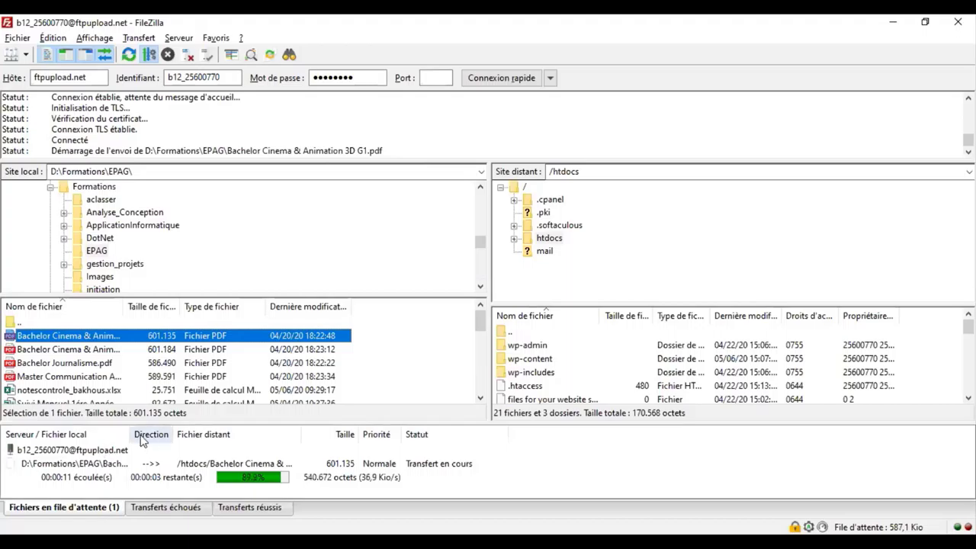
left_click_drag(131, 434, 157, 435)
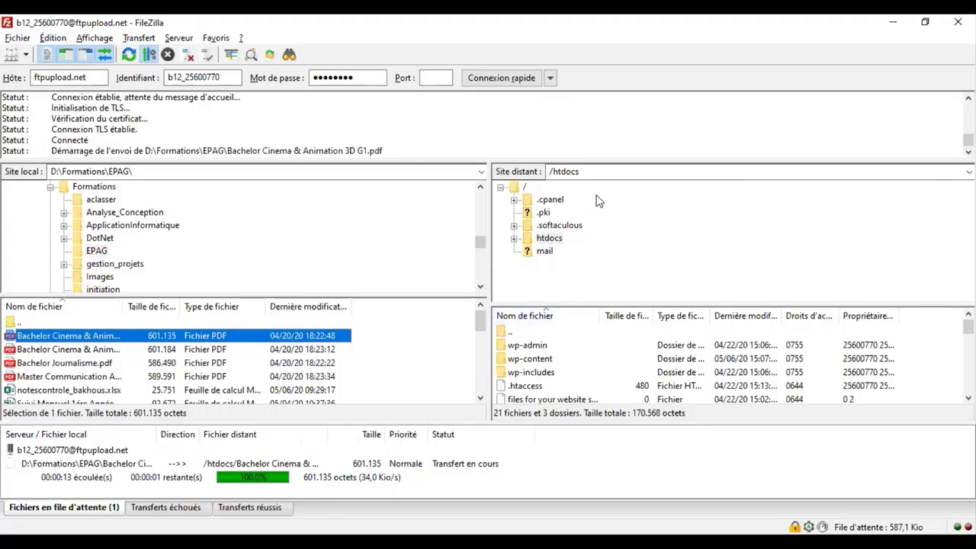
left_click(549, 238)
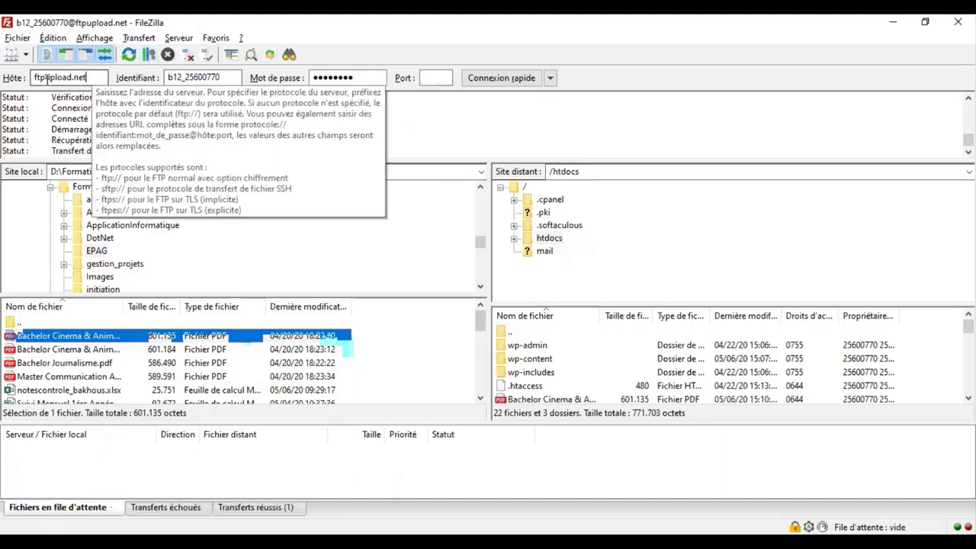
- Review the host, username and password fields used for the FTP connection
left_click_drag(92, 80, 34, 78)
left_click(92, 80)
left_click(77, 79)
double_click(188, 77)
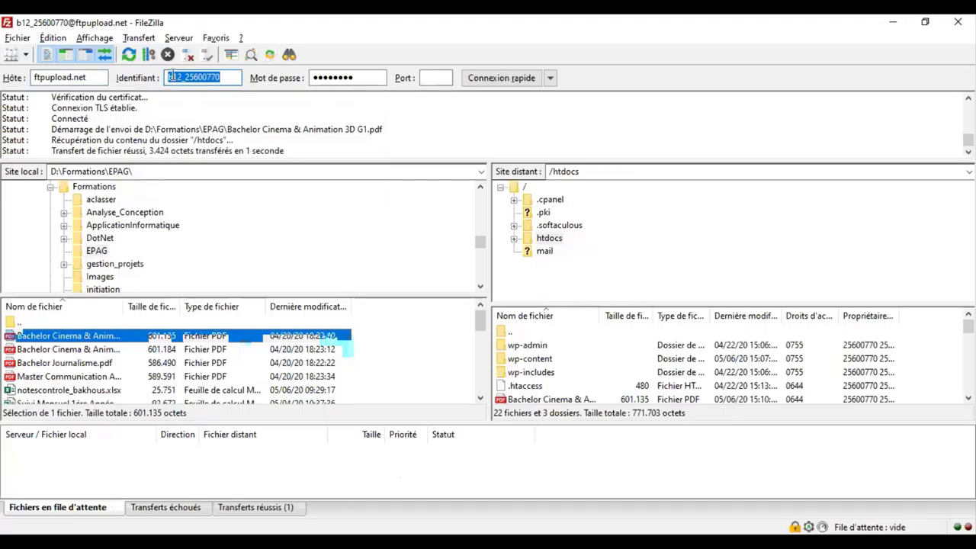
left_click_drag(374, 81, 296, 80)
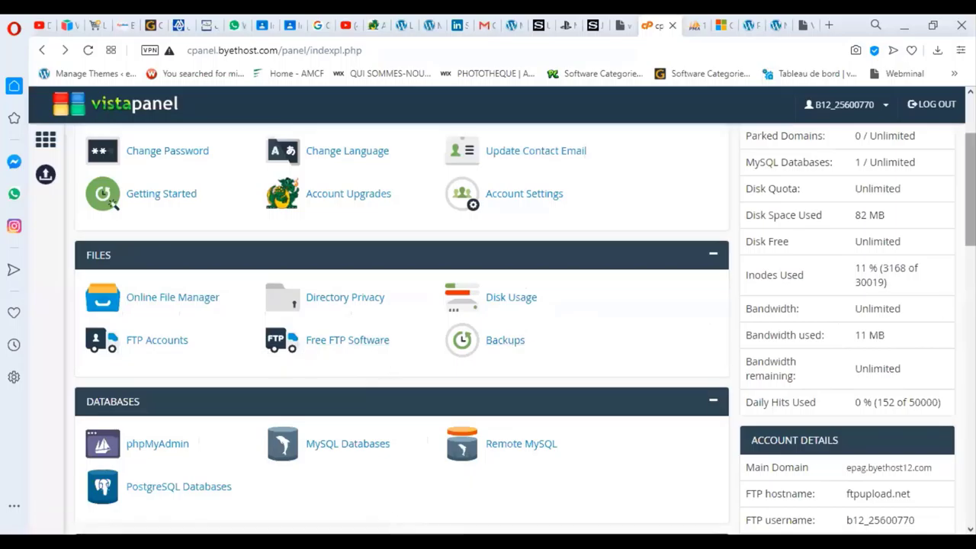
- Return to the hosting control panel in the browser and examine the sub-domain and MySQL database entries in the statistics
scroll(884, 238, "up", 3)
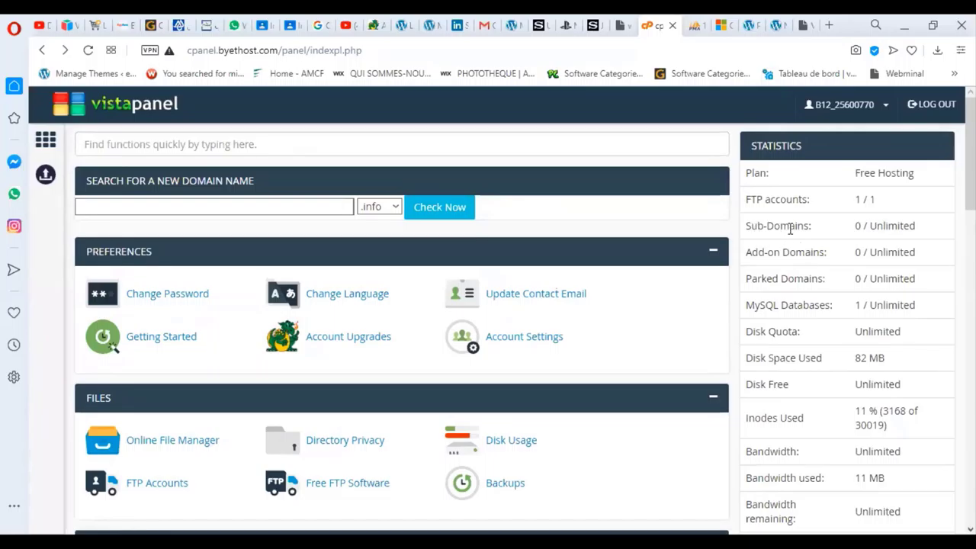
left_click_drag(762, 227, 807, 226)
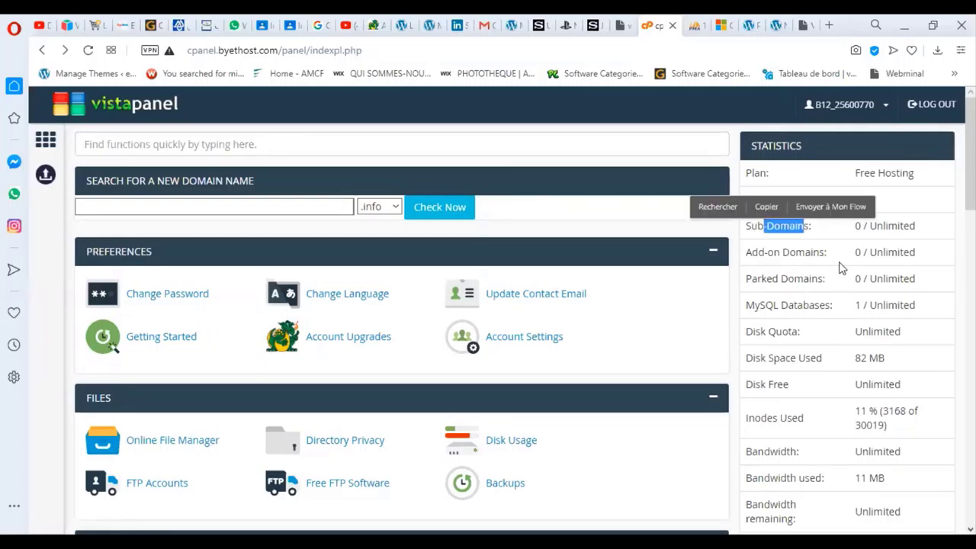
left_click(816, 271)
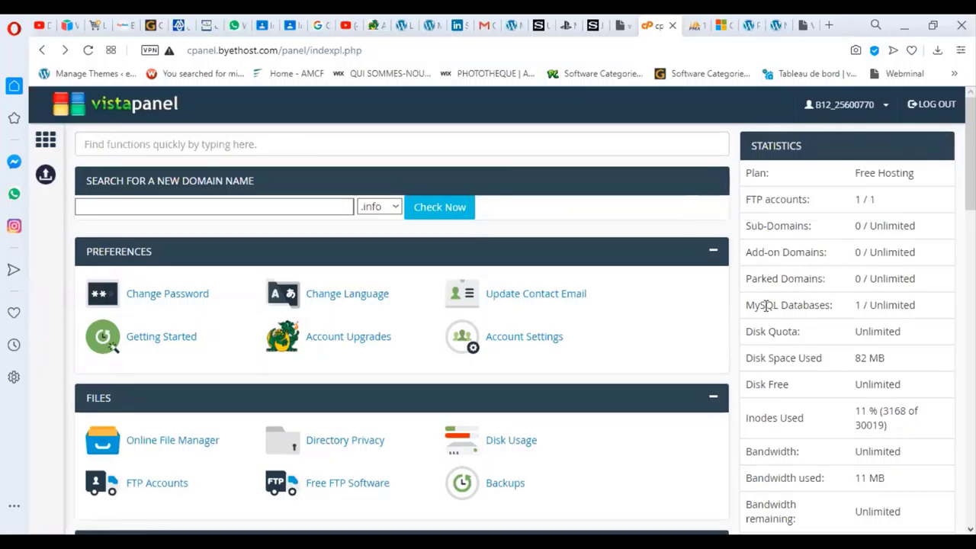
left_click_drag(766, 305, 859, 309)
left_click(859, 307)
mouse_move(855, 305)
left_mouse_down()
mouse_move(881, 308)
mouse_move(861, 306)
left_mouse_up()
left_click(856, 309)
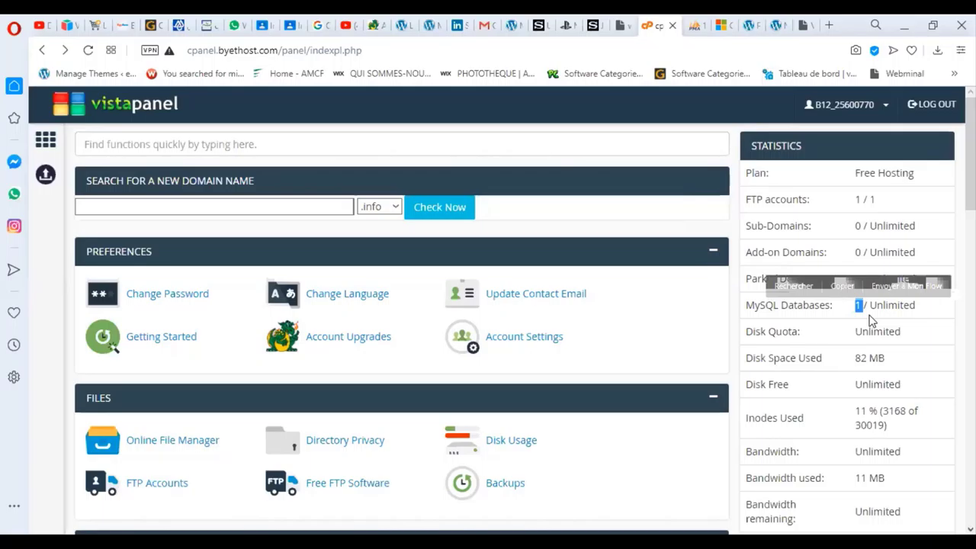
left_click(801, 321)
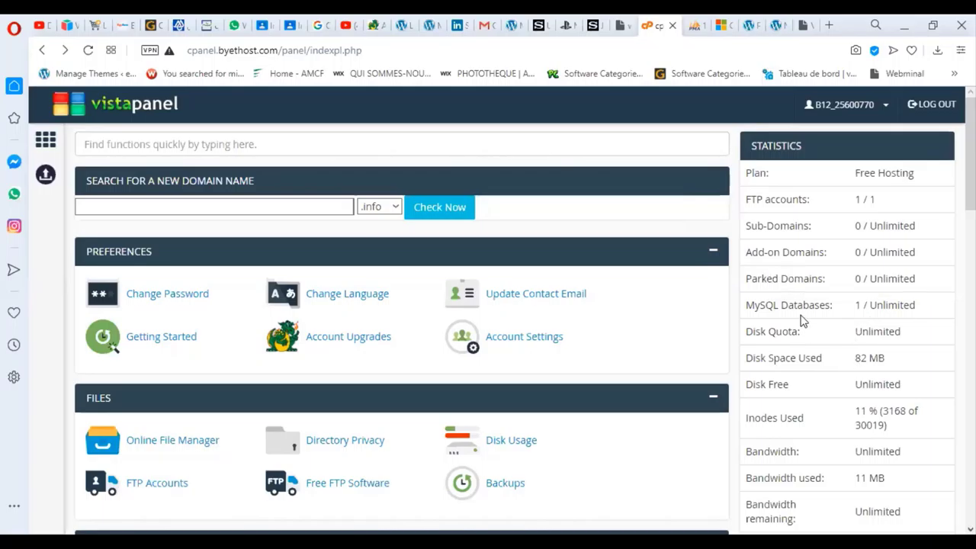
- Open the MySQL Databases page and highlight the Create New Database heading
scroll(457, 412, "down", 4)
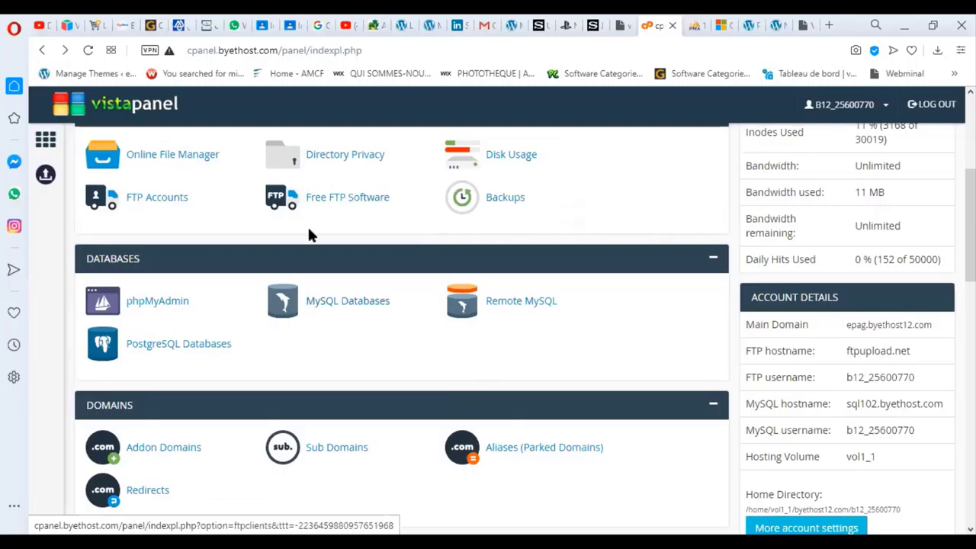
left_click(344, 307)
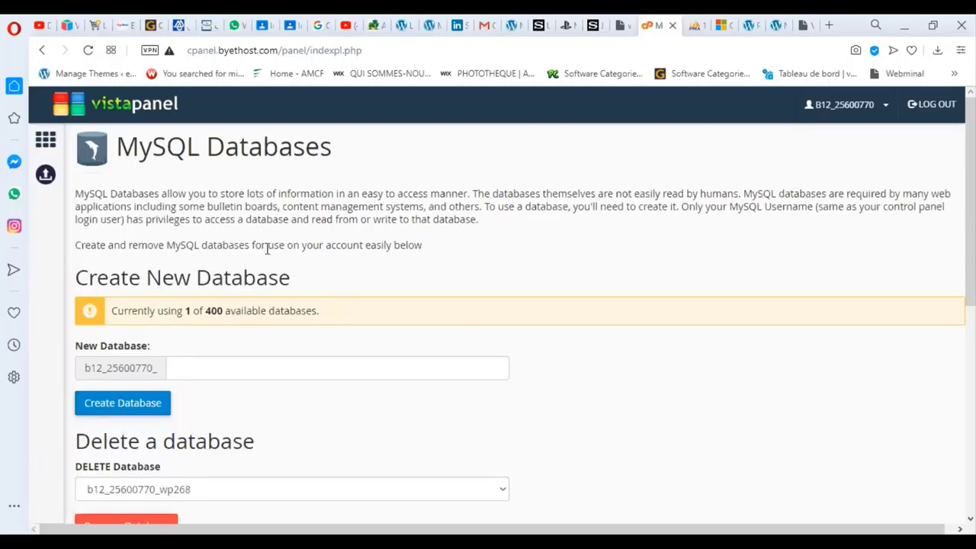
left_click_drag(162, 278, 327, 289)
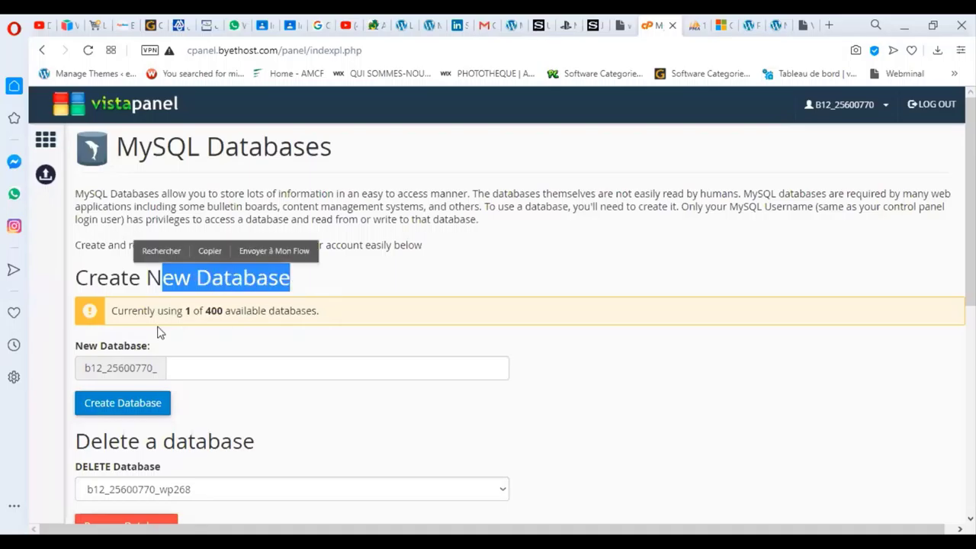
- Check the allowance of available databases and create a new MySQL database named developpement
double_click(187, 311)
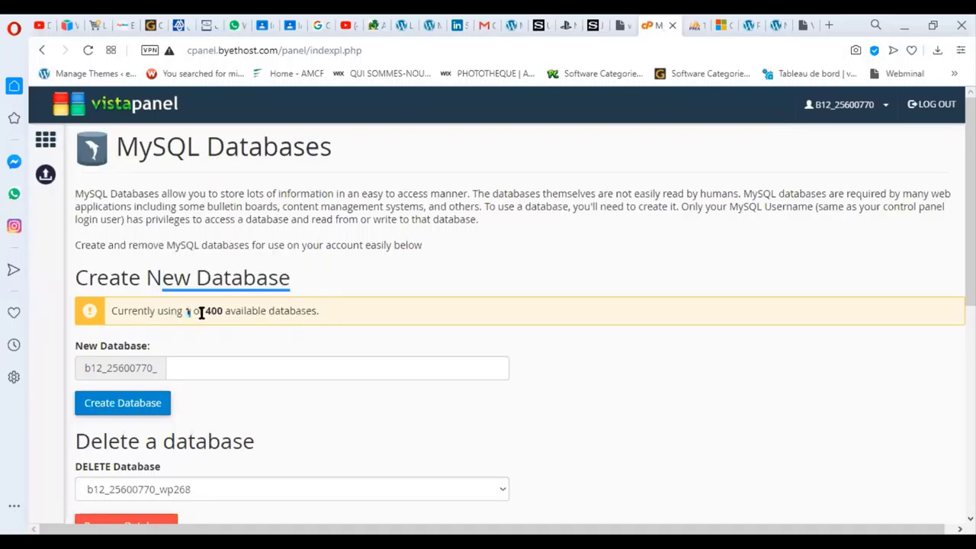
left_click_drag(205, 311, 330, 316)
left_click(190, 369)
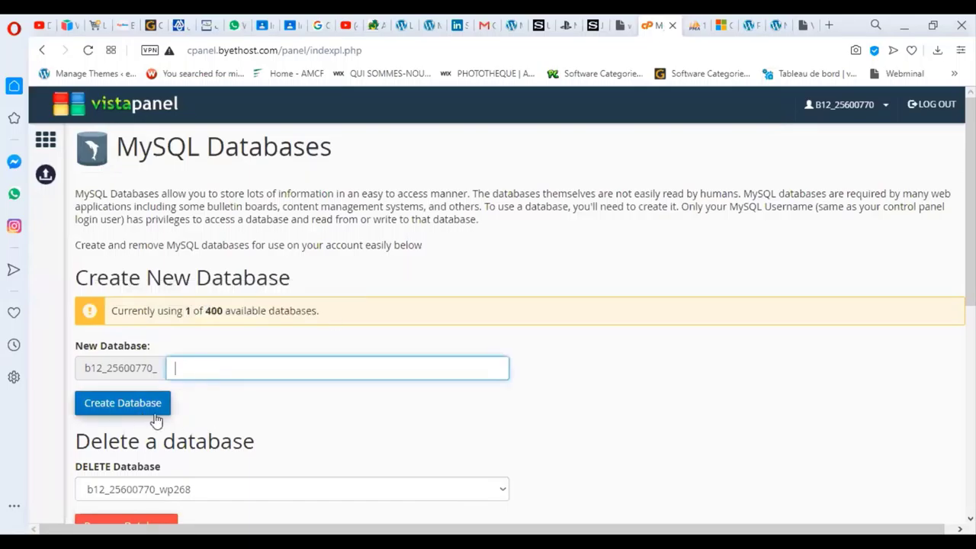
scroll(155, 416, "down", 2)
scroll(251, 411, "down", 2)
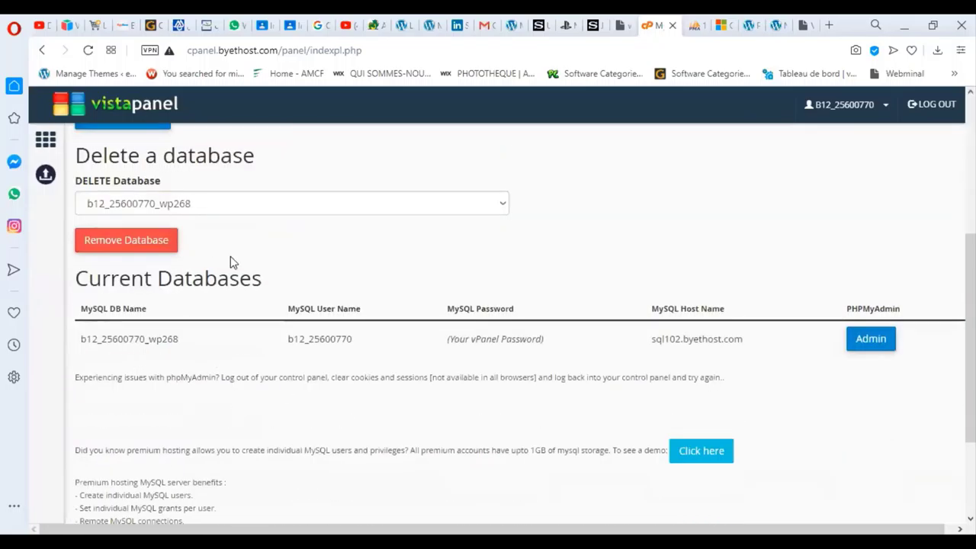
scroll(234, 324, "up", 2)
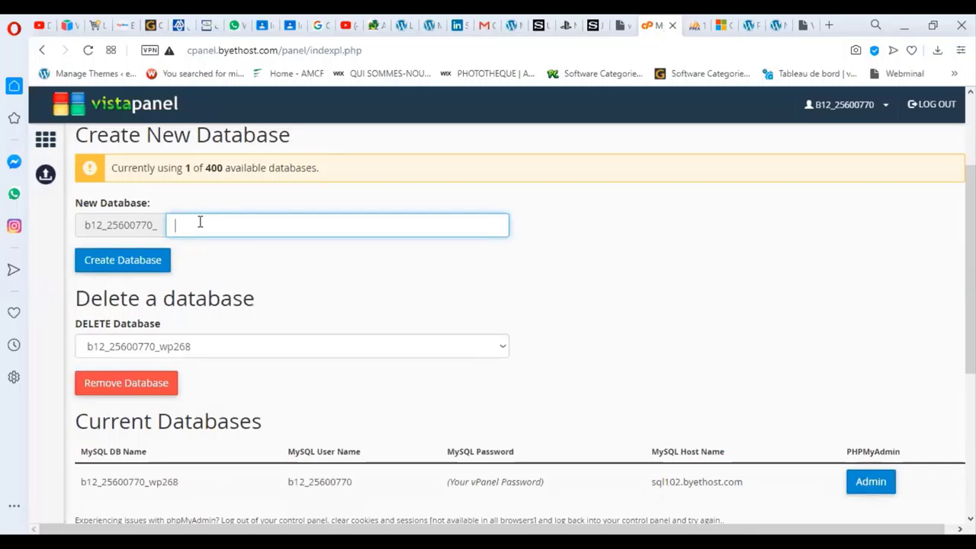
type("developpement")
left_click(166, 269)
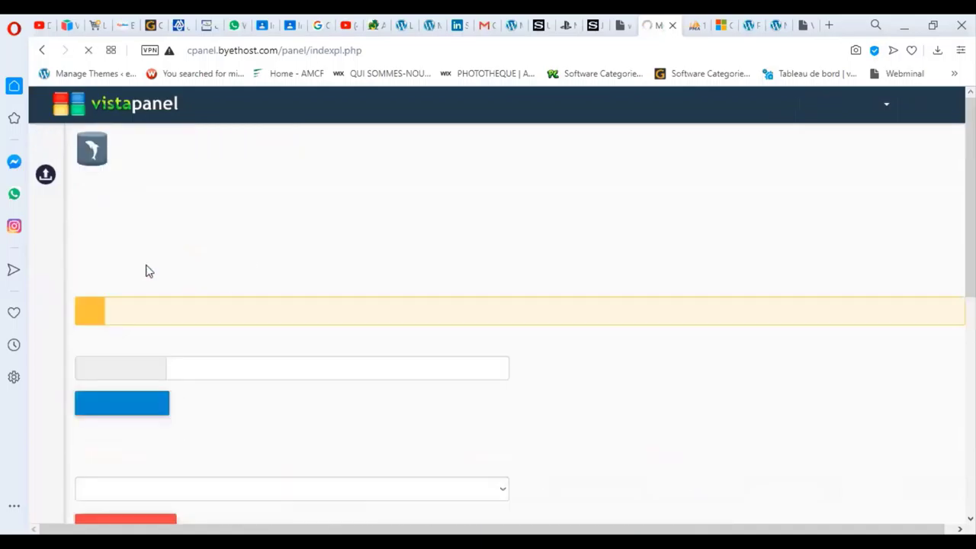
- Examine the database name, MySQL user name and host name listed for the developpement database under Current Databases
scroll(274, 364, "down", 3)
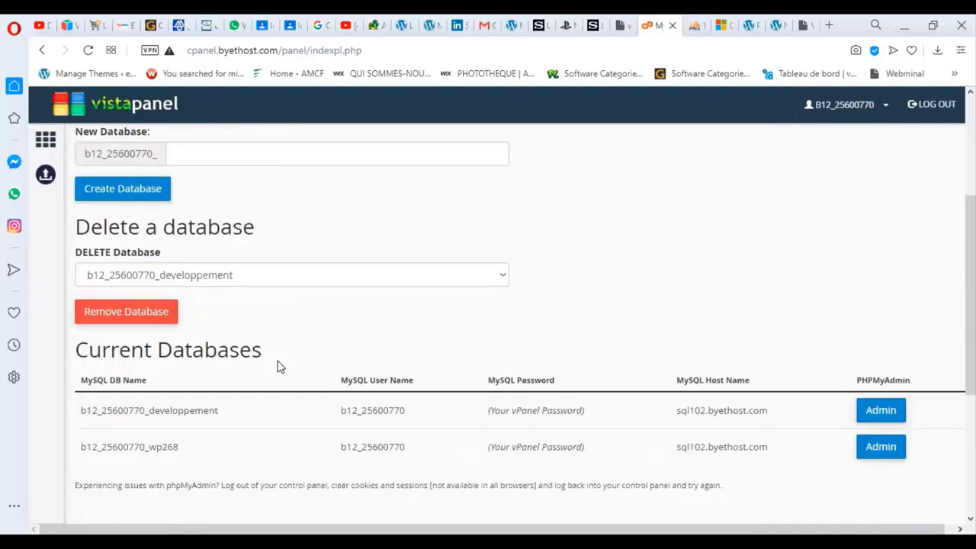
scroll(277, 368, "down", 1)
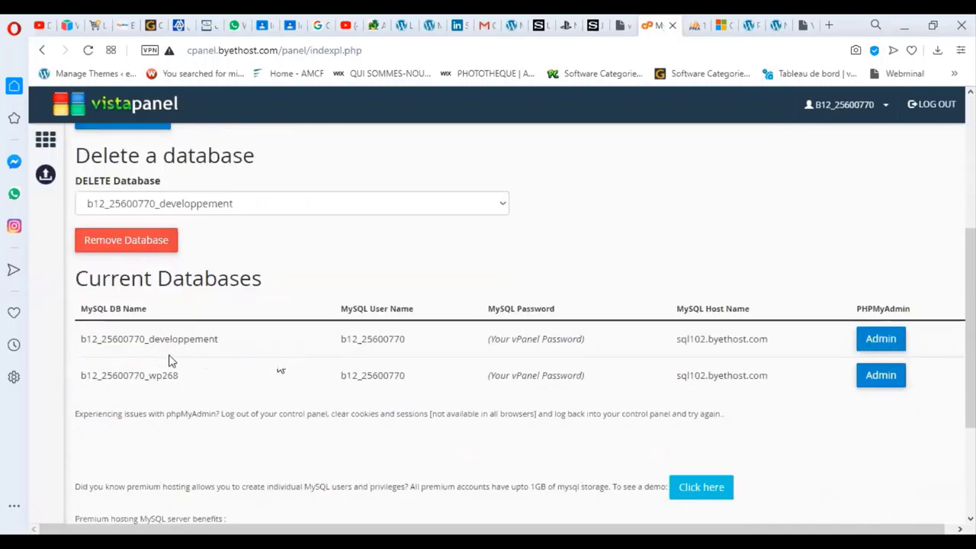
left_click_drag(81, 340, 233, 348)
left_click_drag(350, 341, 406, 341)
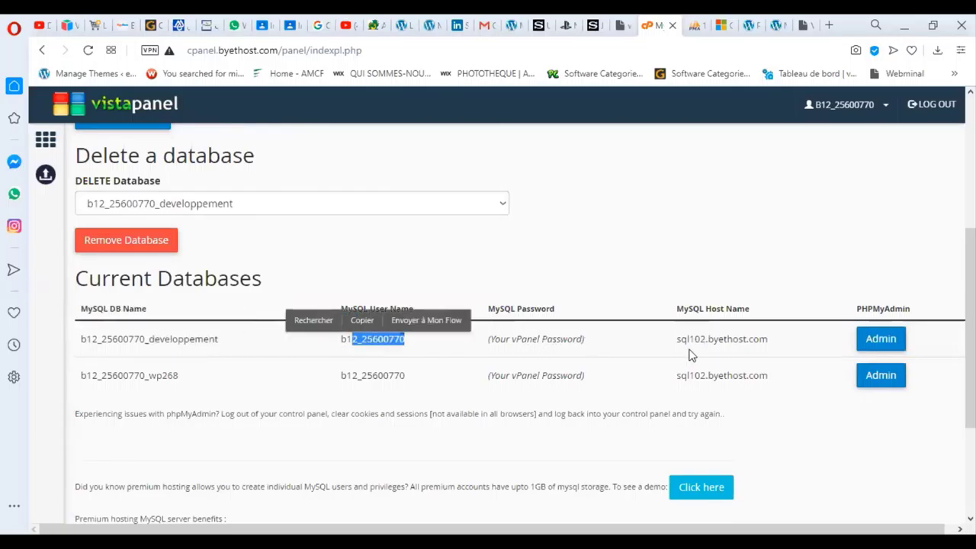
left_click_drag(776, 345, 667, 351)
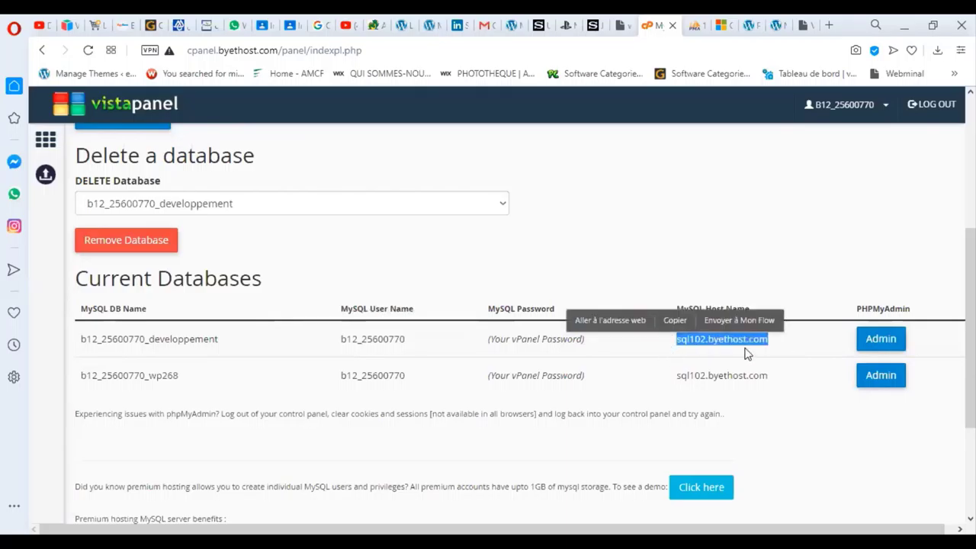
- Open phpMyAdmin for the developpement database and start a new table named etudiants with 4 columns
left_click(883, 341)
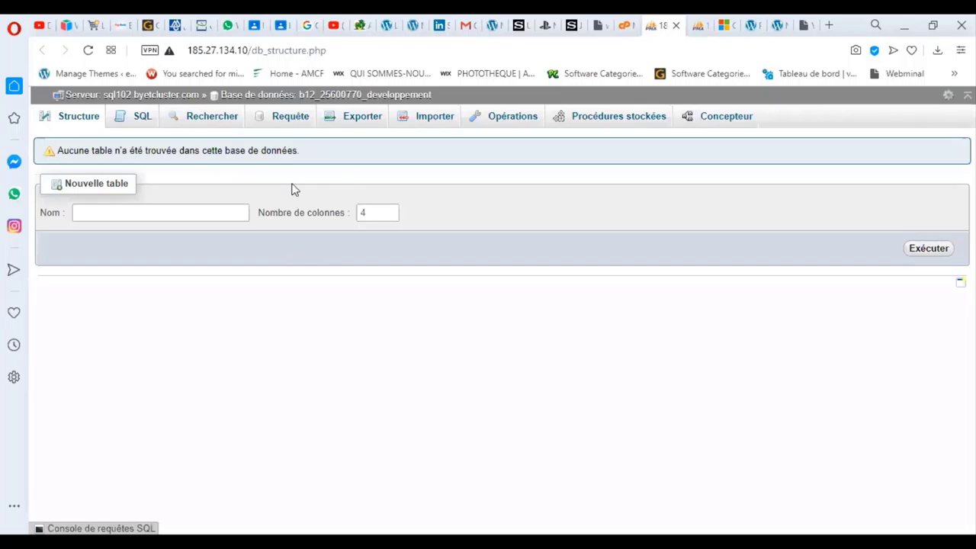
left_click(150, 213)
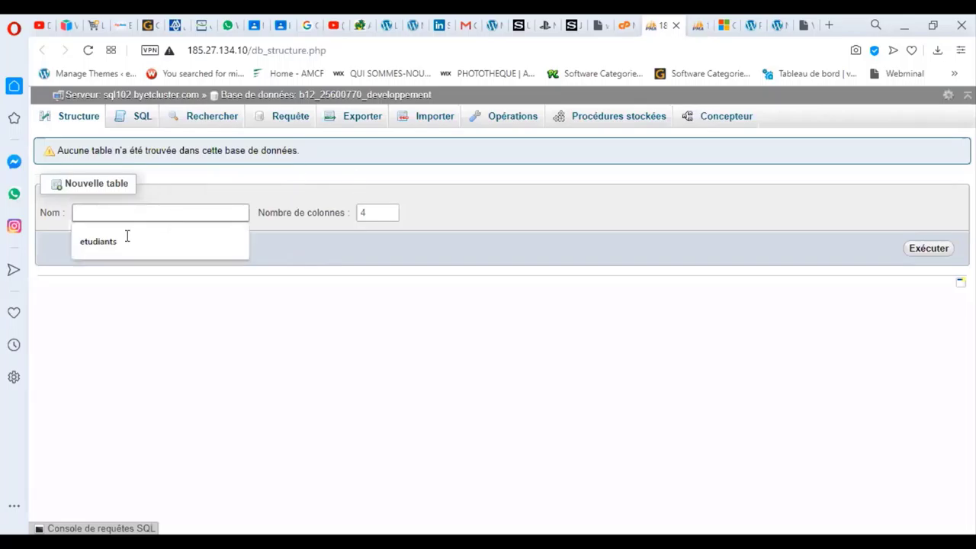
left_click(126, 239)
left_click(927, 251)
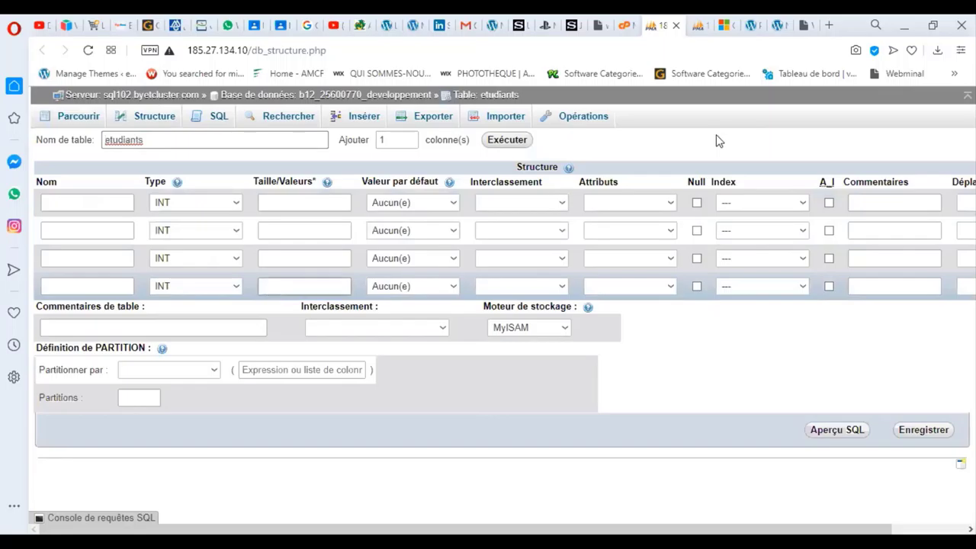
- Return to the MySQL Databases page and review the user name and password entries of the wp268 database
left_click(624, 26)
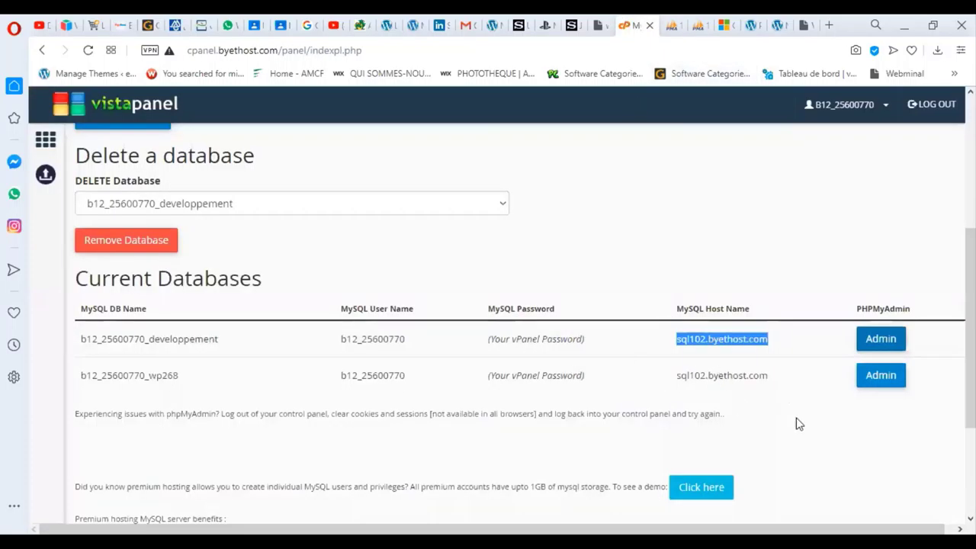
scroll(797, 423, "down", 3)
scroll(811, 367, "up", 1)
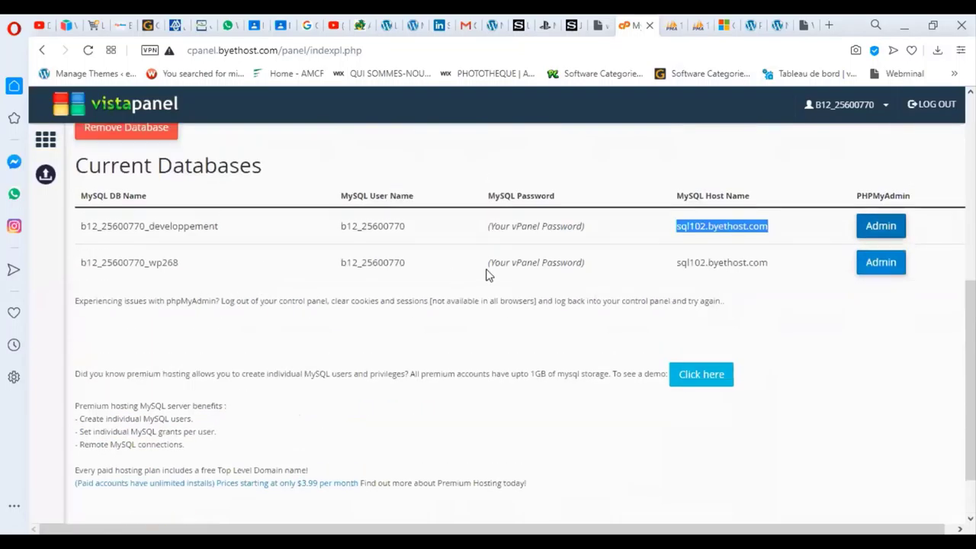
left_click_drag(368, 262, 550, 267)
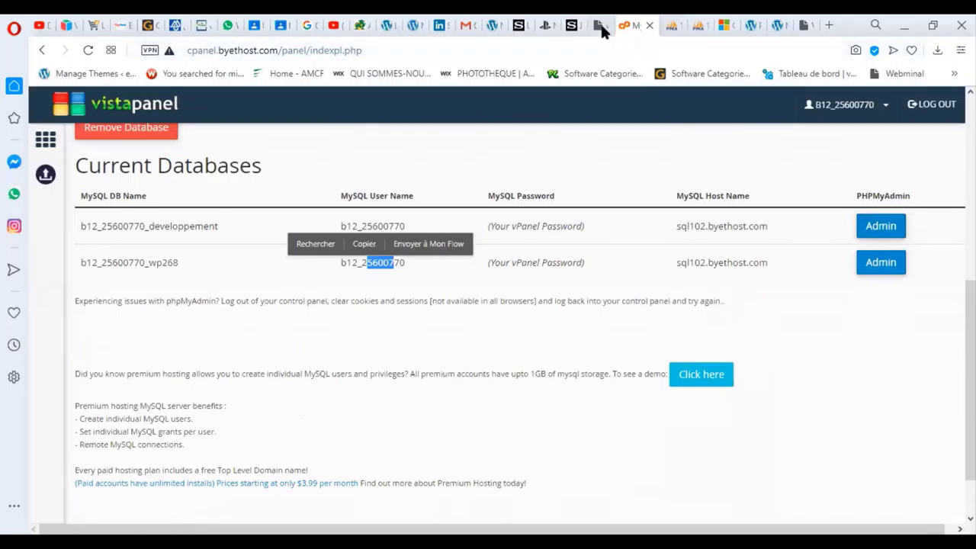
- Go back to the control panel's main page and look over its Files, Databases and Preferences sections
scroll(457, 260, "up", 3)
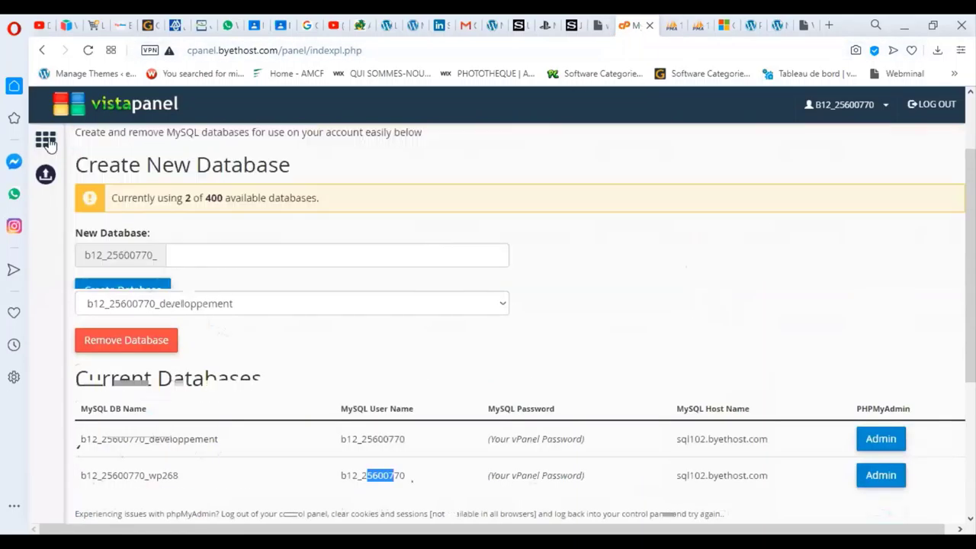
left_click(42, 53)
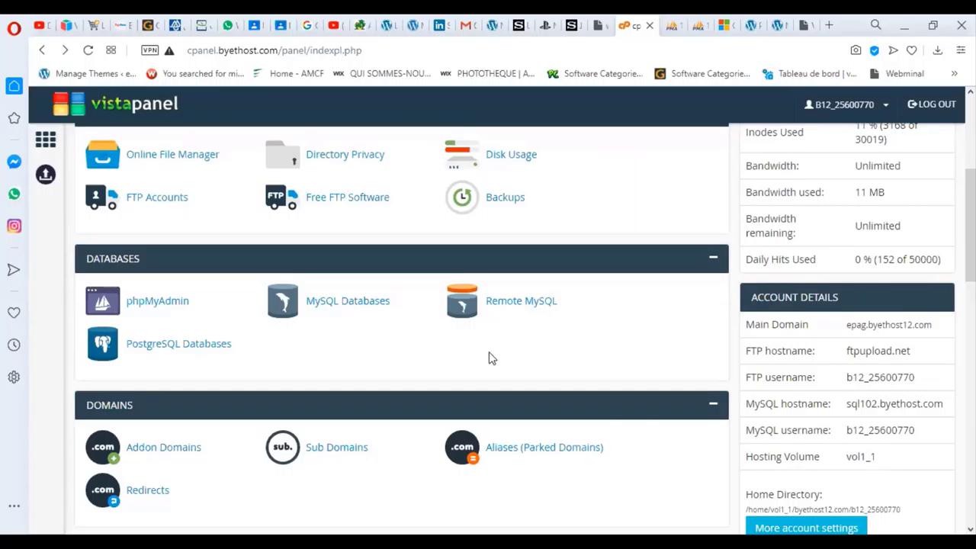
scroll(401, 328, "up", 1)
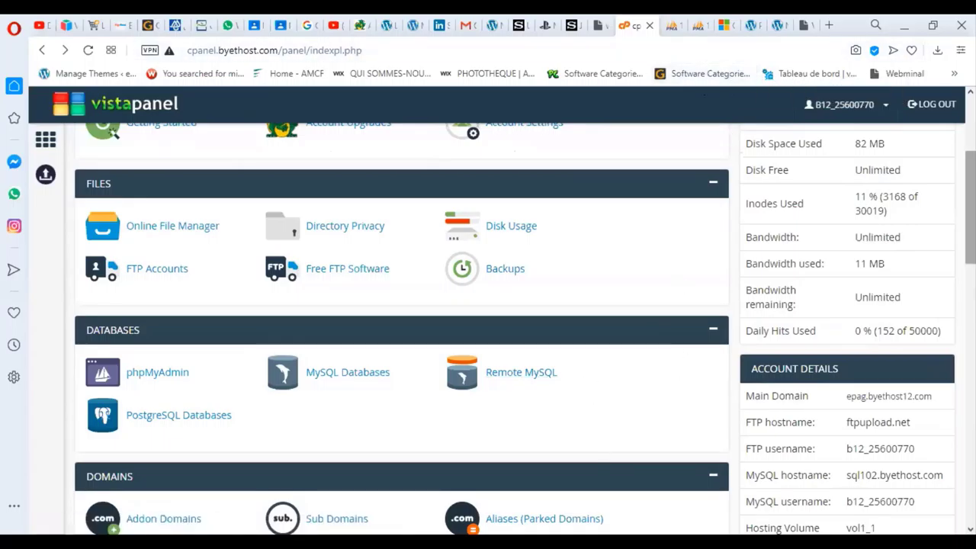
scroll(488, 320, "down", 1)
scroll(487, 320, "down", 1)
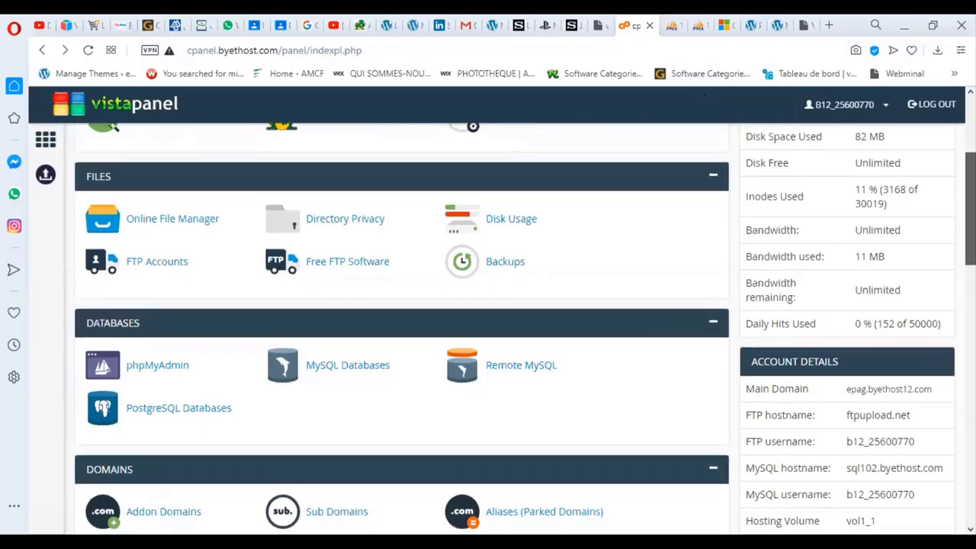
scroll(488, 320, "up", 1)
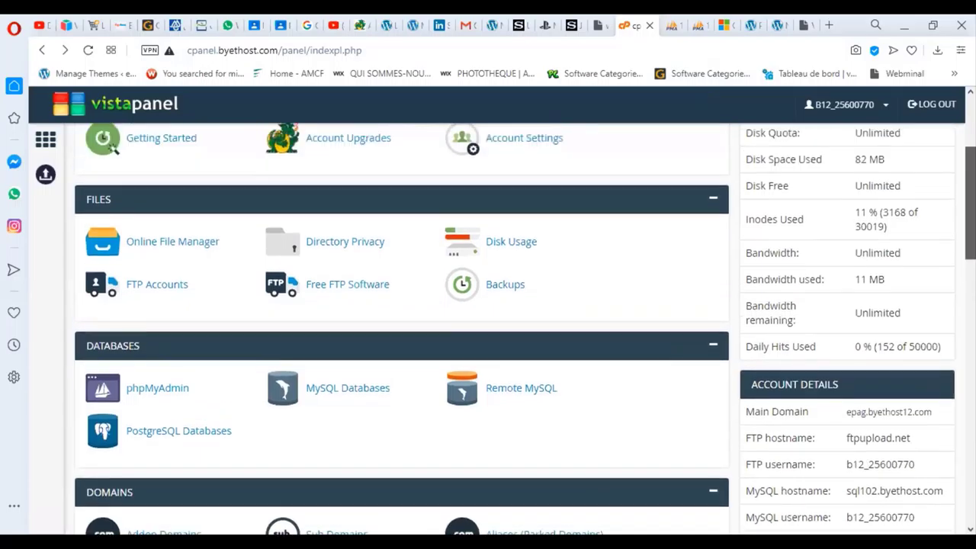
scroll(488, 320, "up", 3)
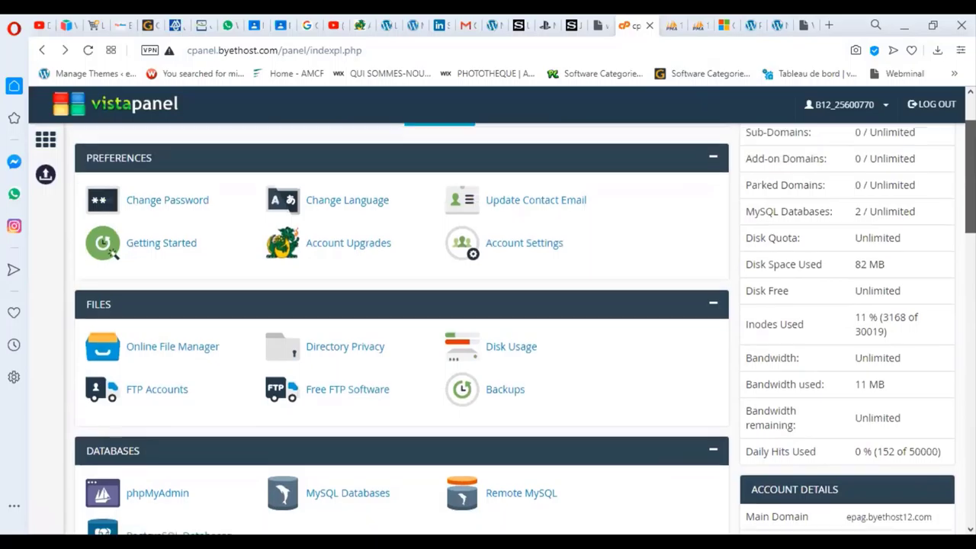
- Examine the Disk Space Used and Disk Free values in the account statistics
scroll(920, 203, "down", 1)
left_click_drag(858, 188, 901, 193)
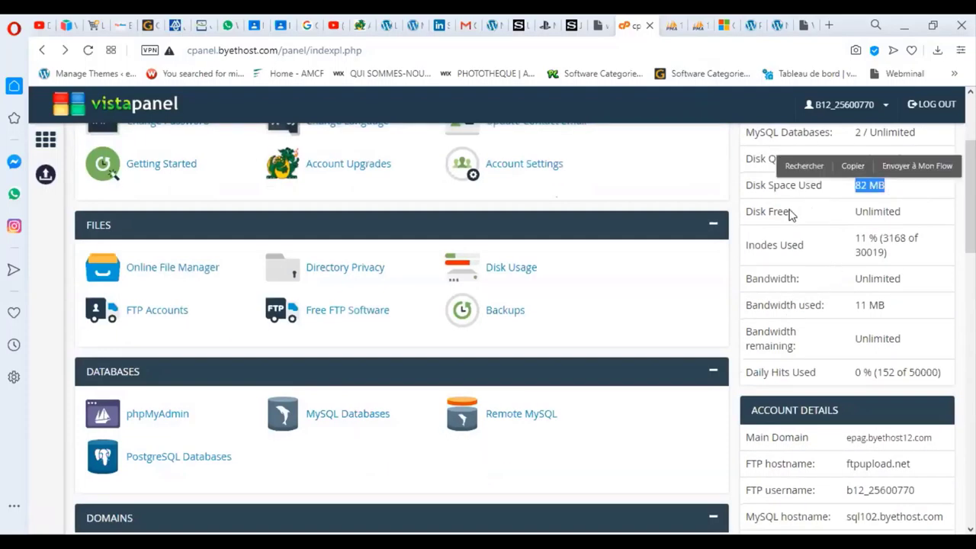
left_click_drag(791, 216, 765, 214)
left_click(846, 213)
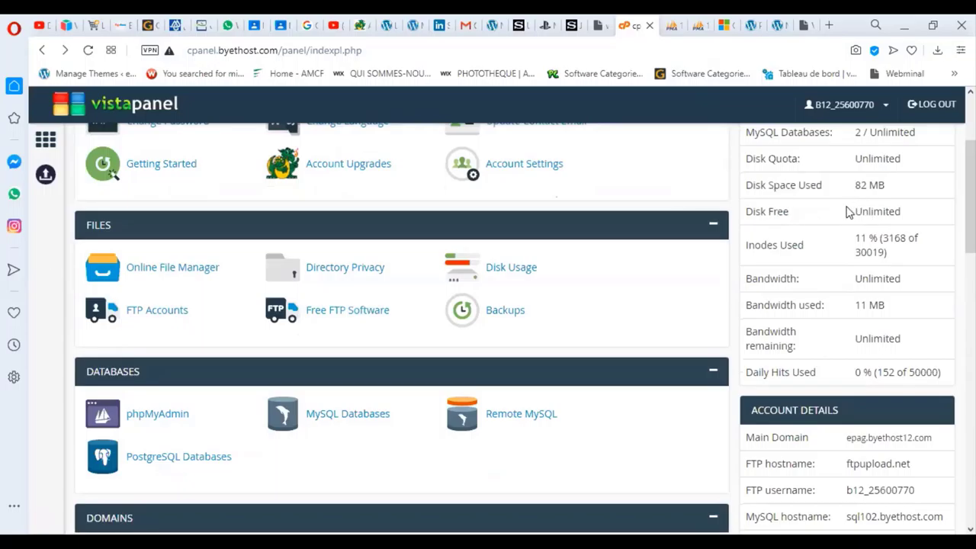
left_click_drag(847, 212, 915, 211)
left_click(857, 215)
left_click_drag(857, 215, 914, 219)
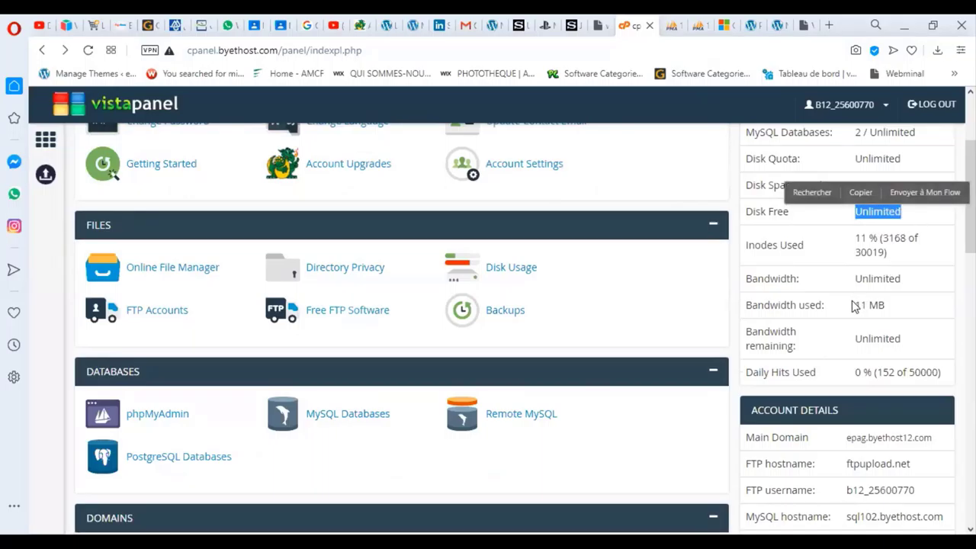
- Review the Databases and Domains sections and view the hosted WordPress site's Mon portFolio page
scroll(640, 328, "up", 2)
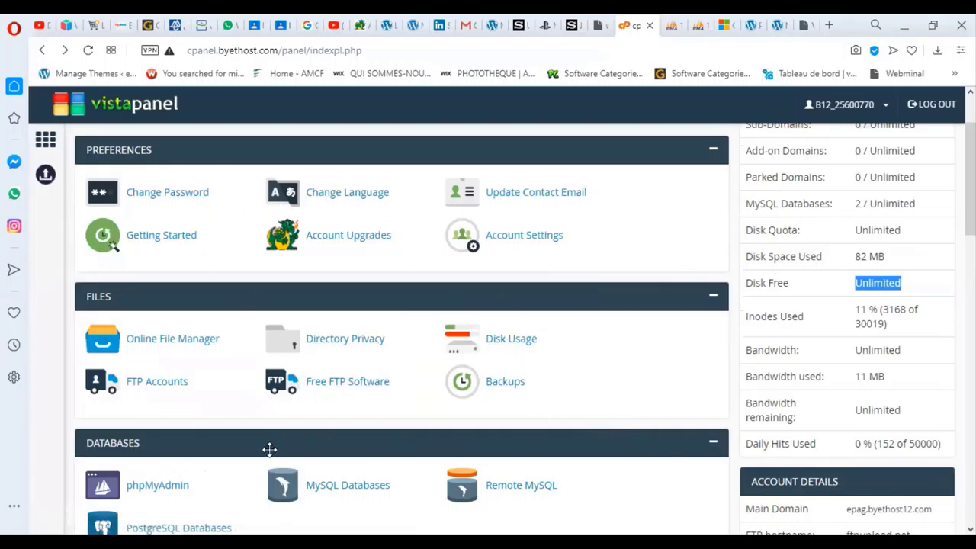
scroll(268, 450, "down", 3)
scroll(276, 457, "up", 1)
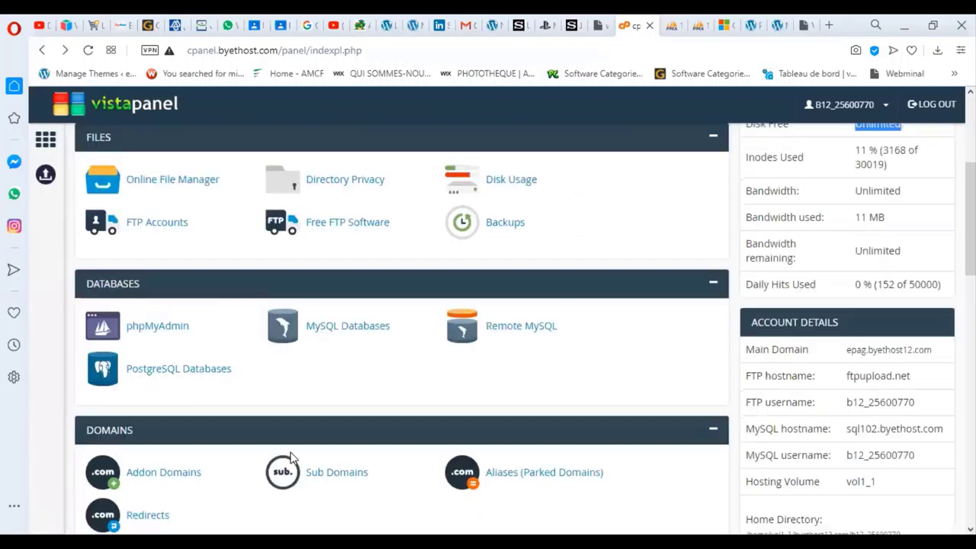
scroll(307, 449, "down", 2)
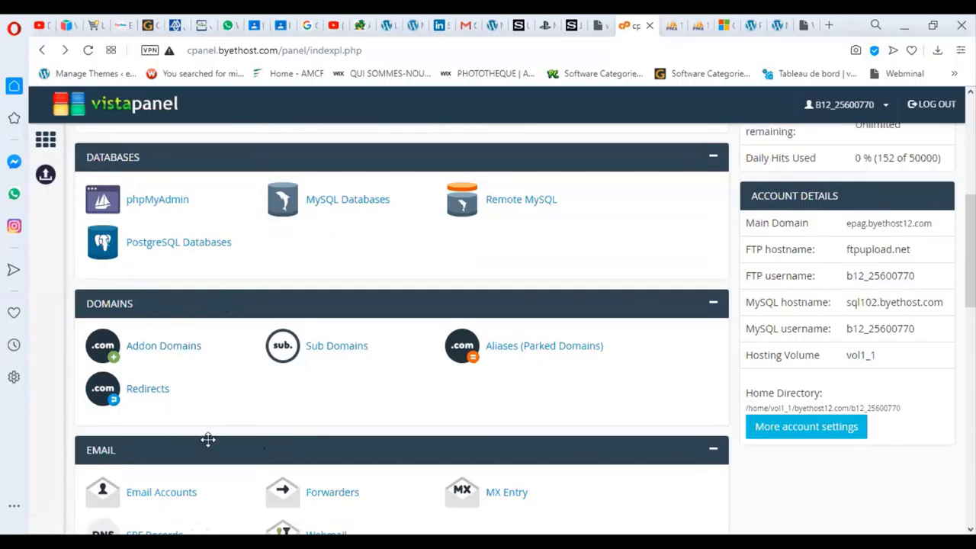
left_click(753, 23)
left_click(775, 27)
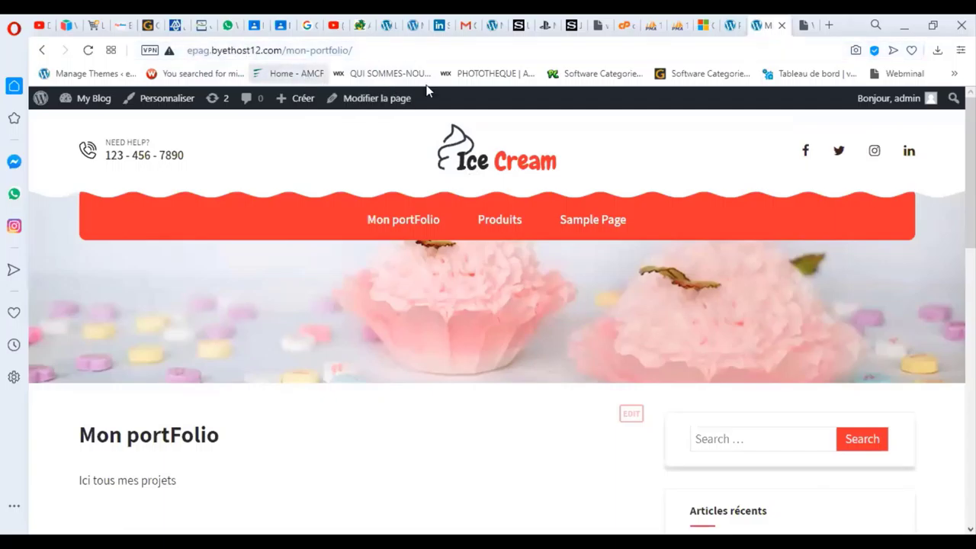
- Return to the control panel and review the account details and the Email section
left_click(622, 25)
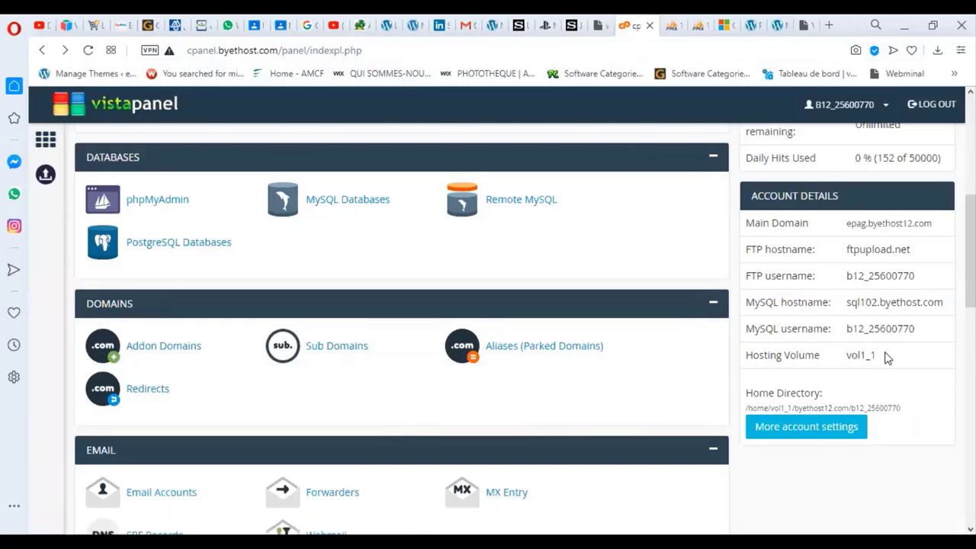
scroll(887, 360, "down", 2)
scroll(884, 362, "up", 2)
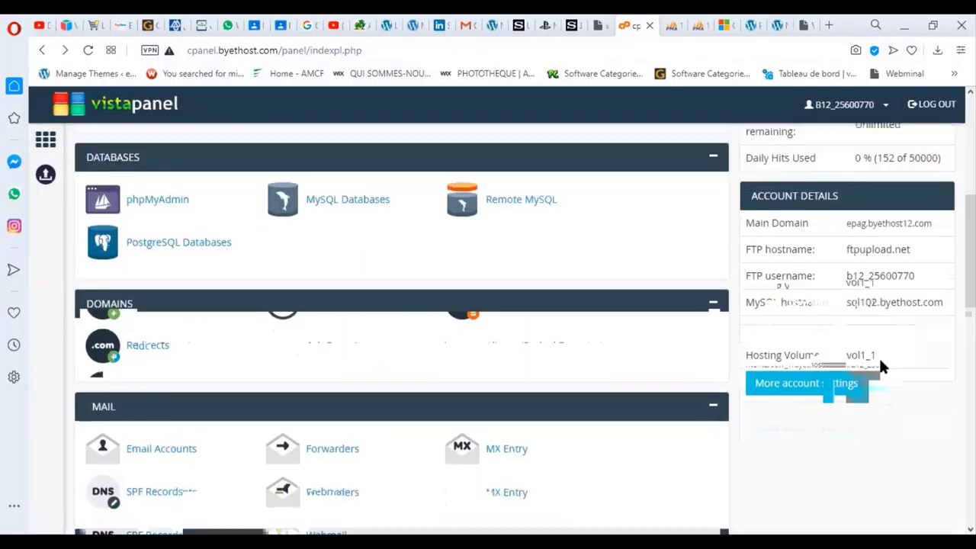
scroll(878, 356, "down", 2)
scroll(506, 382, "down", 2)
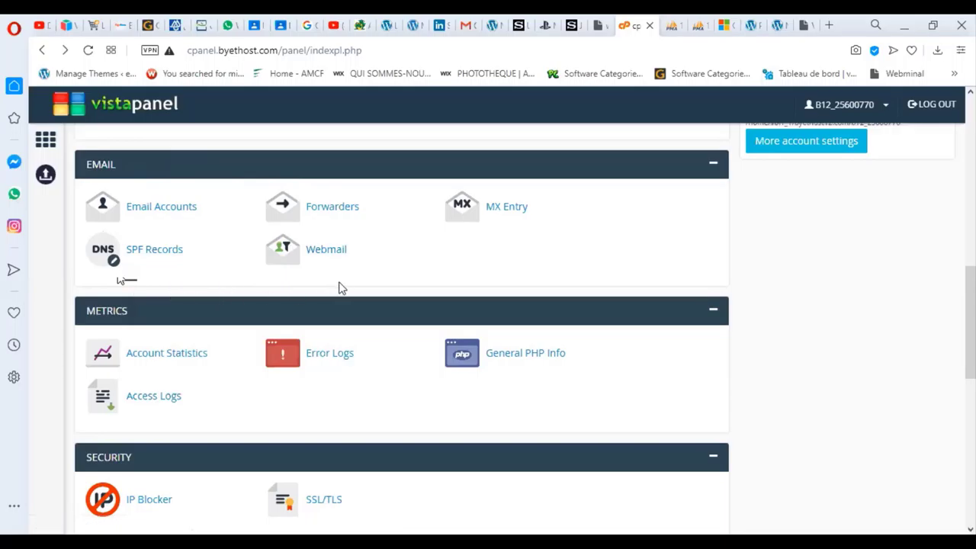
- View the Mon portFolio page again and return to the control panel to review the Metrics and Security sections
left_click(778, 26)
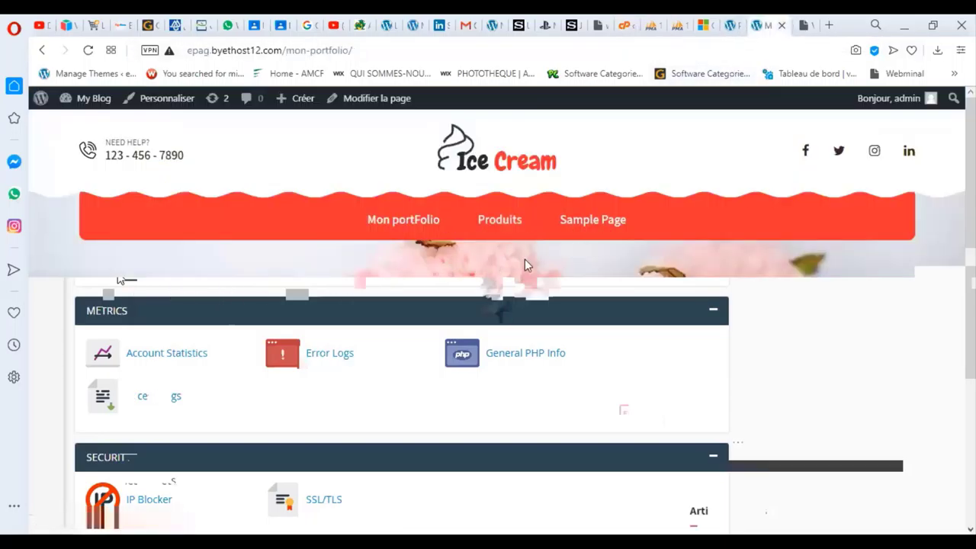
left_click(629, 25)
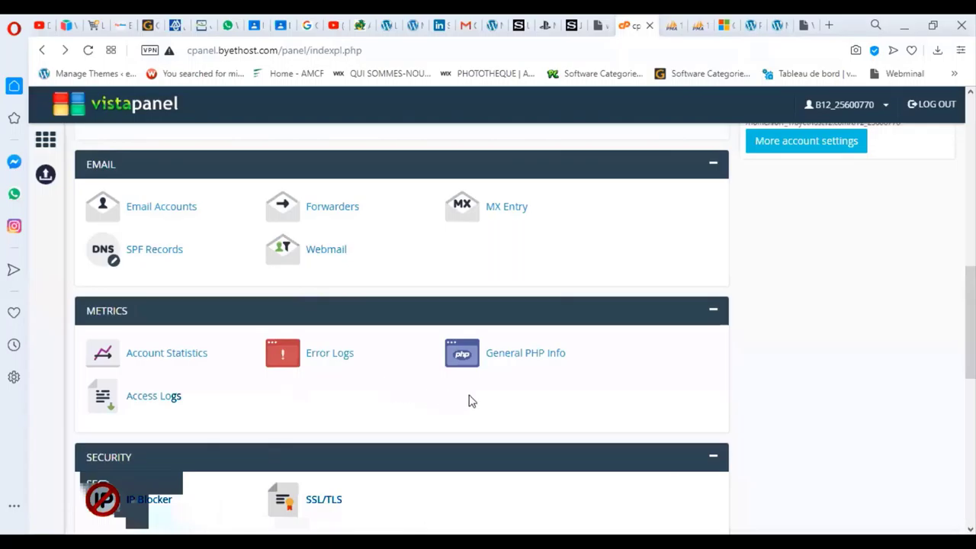
scroll(468, 400, "down", 1)
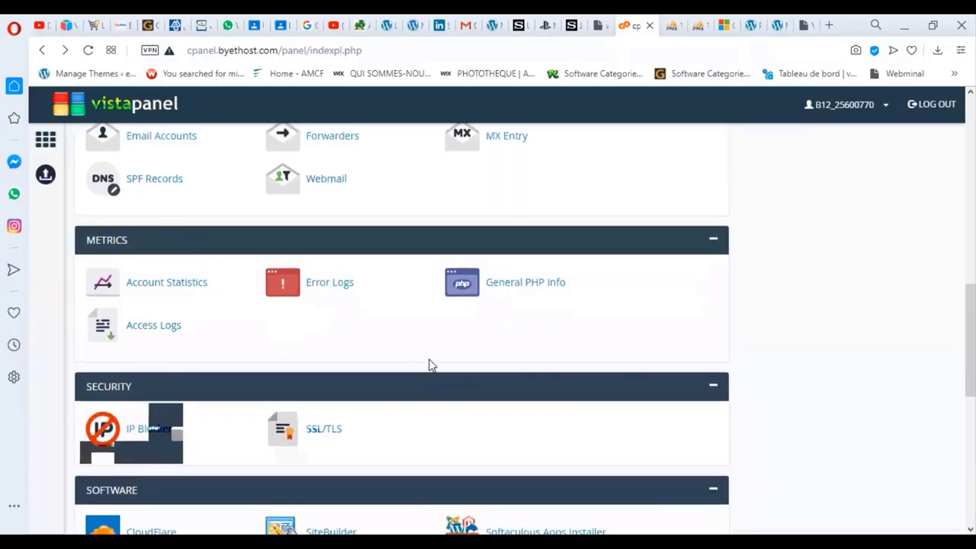
scroll(432, 366, "up", 1)
scroll(308, 398, "down", 1)
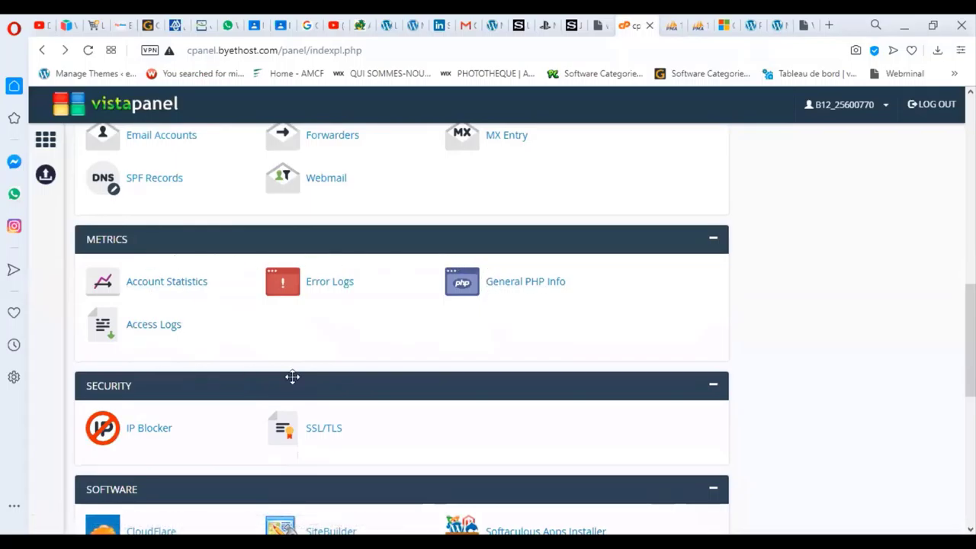
- Review the Security, Software and Advanced sections of the hosting control panel
scroll(417, 385, "down", 3)
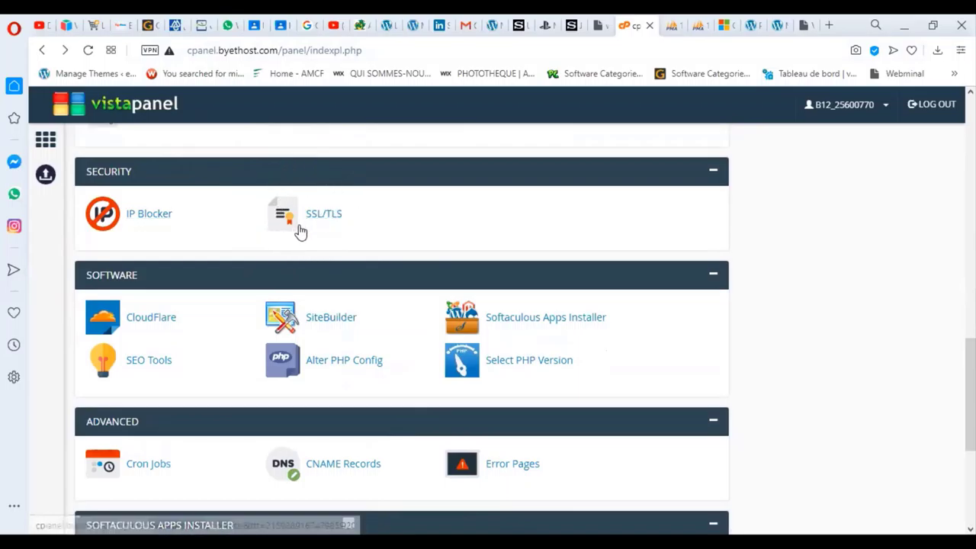
scroll(401, 408, "down", 1)
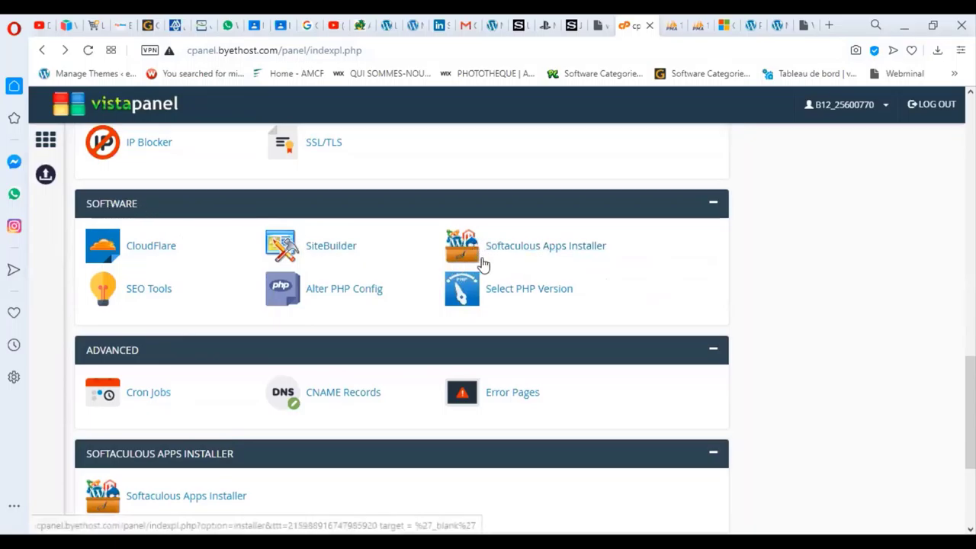
scroll(480, 285, "up", 8)
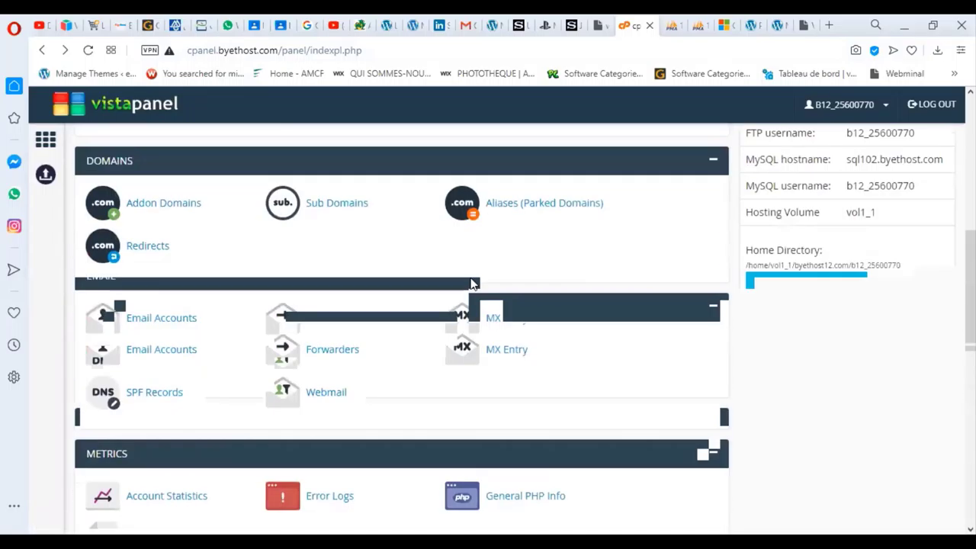
scroll(470, 283, "up", 6)
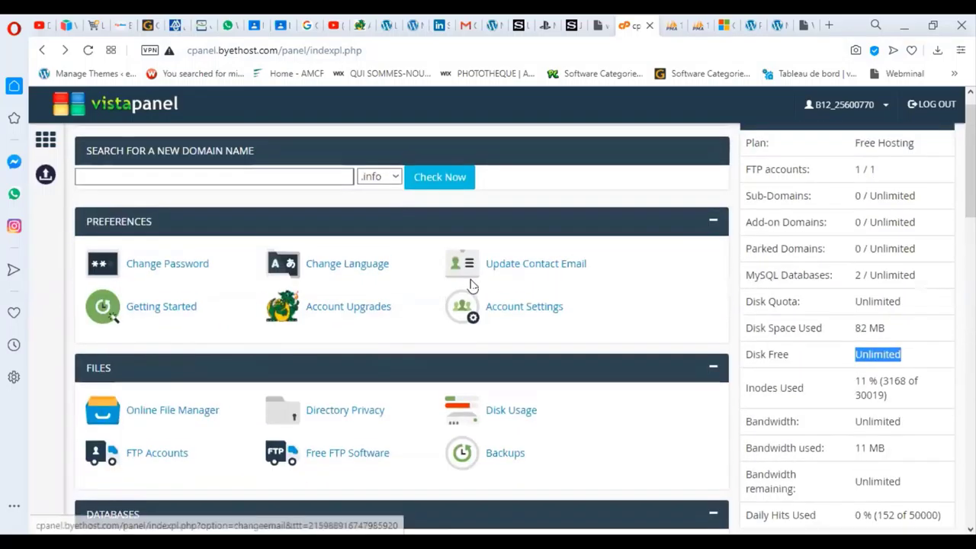
scroll(472, 288, "down", 6)
scroll(469, 288, "down", 10)
scroll(480, 255, "up", 2)
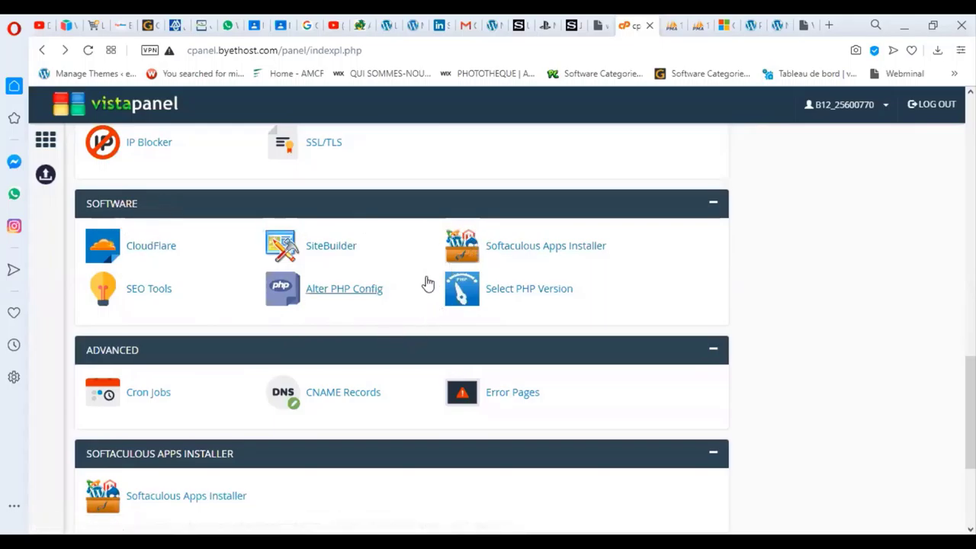
scroll(405, 346, "down", 1)
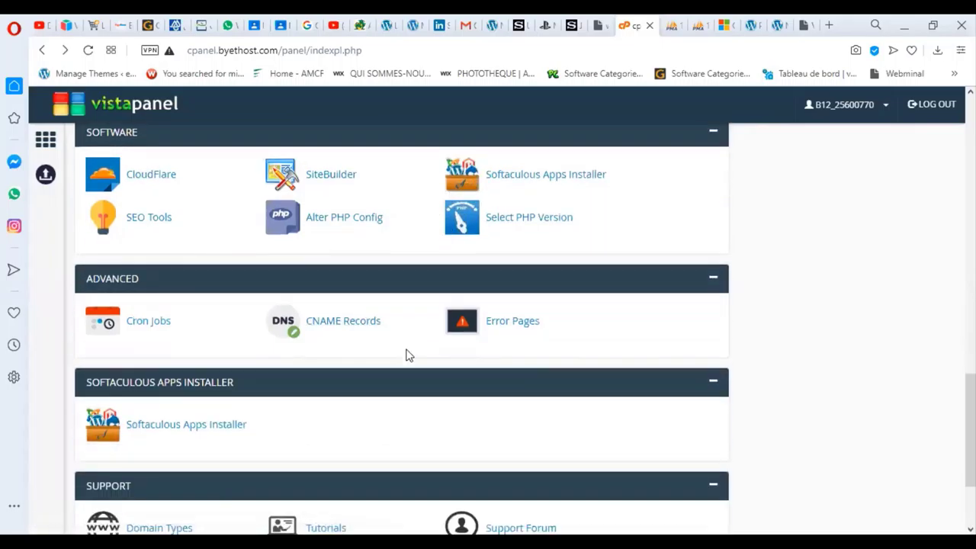
scroll(407, 353, "down", 1)
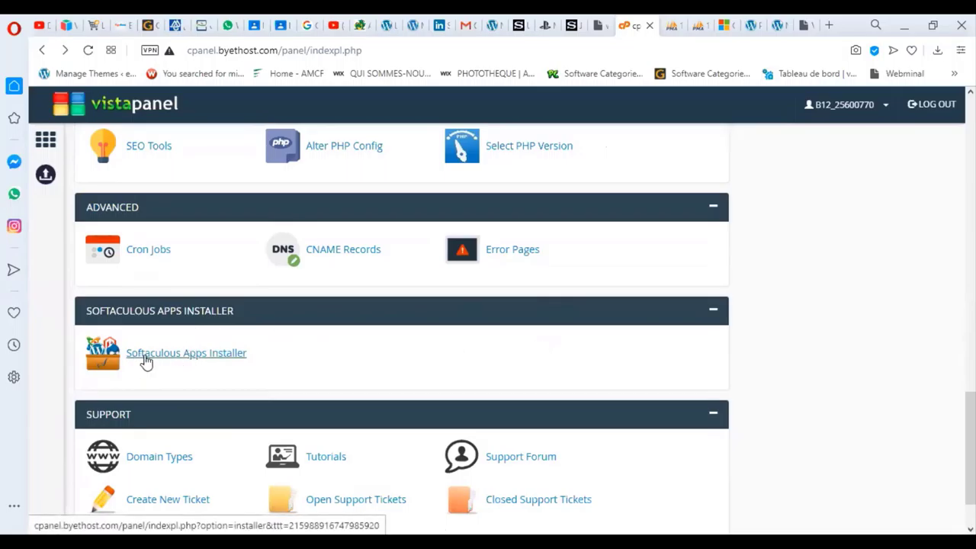
- Locate both Softaculous Apps Installer entries and review the Support section
scroll(292, 397, "up", 3)
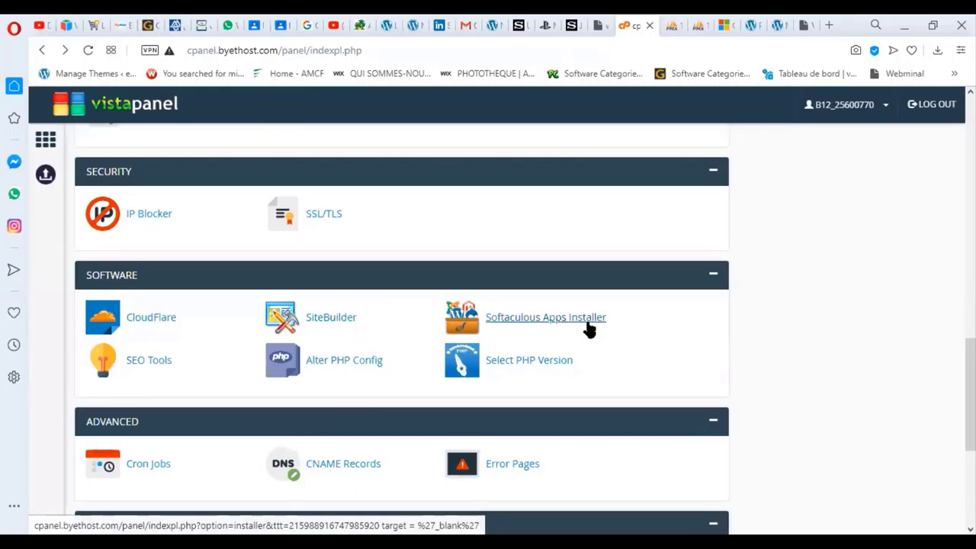
scroll(409, 392, "down", 4)
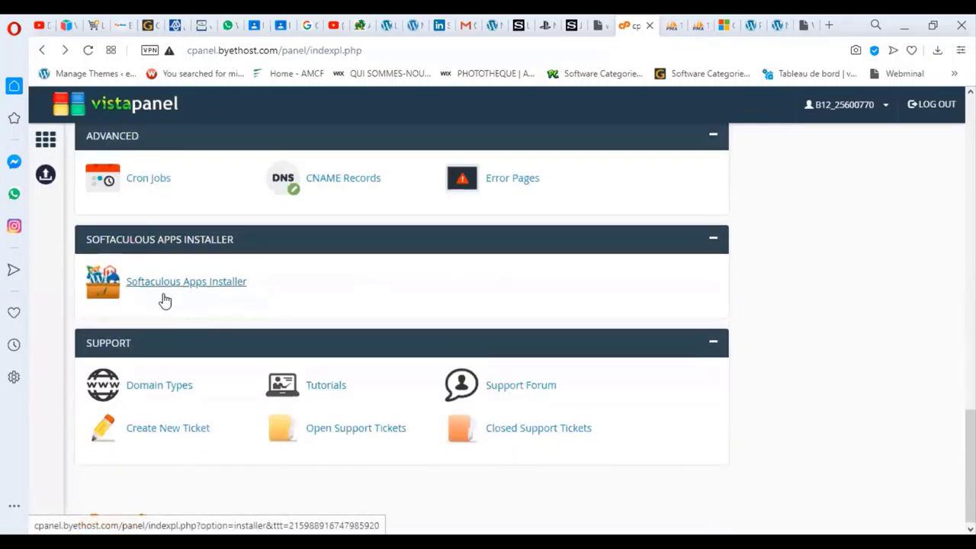
scroll(427, 397, "down", 1)
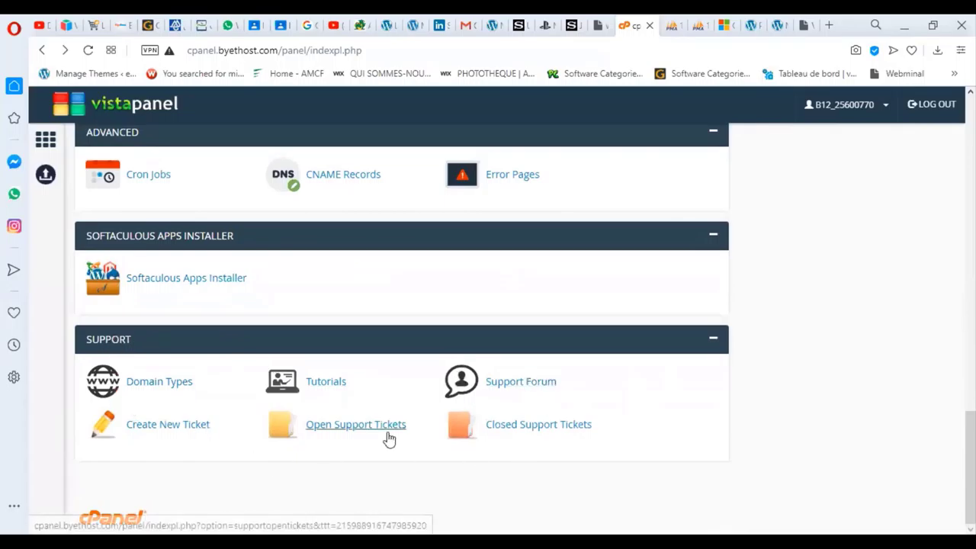
- Examine the new domain name search field and the MySQL Databases entry in the account statistics
scroll(292, 467, "up", 10)
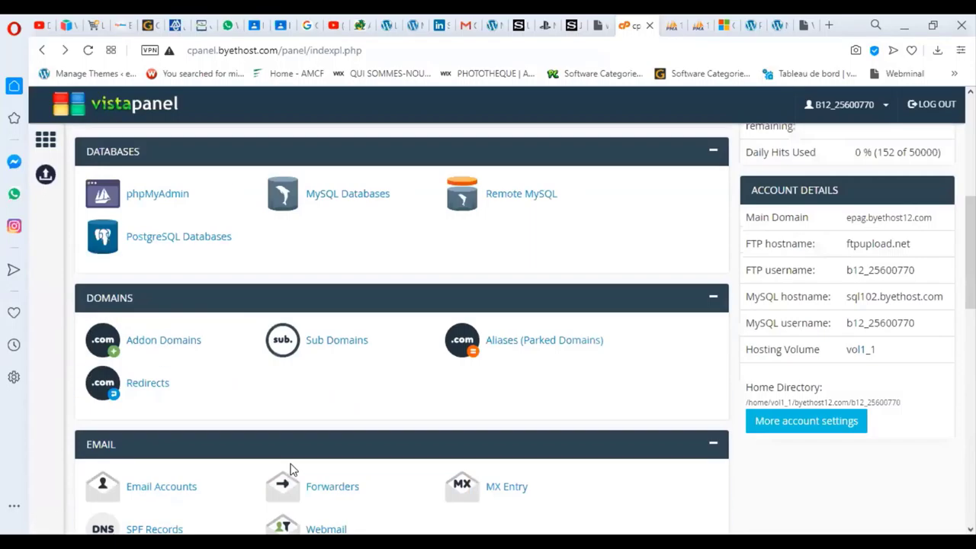
scroll(290, 468, "up", 5)
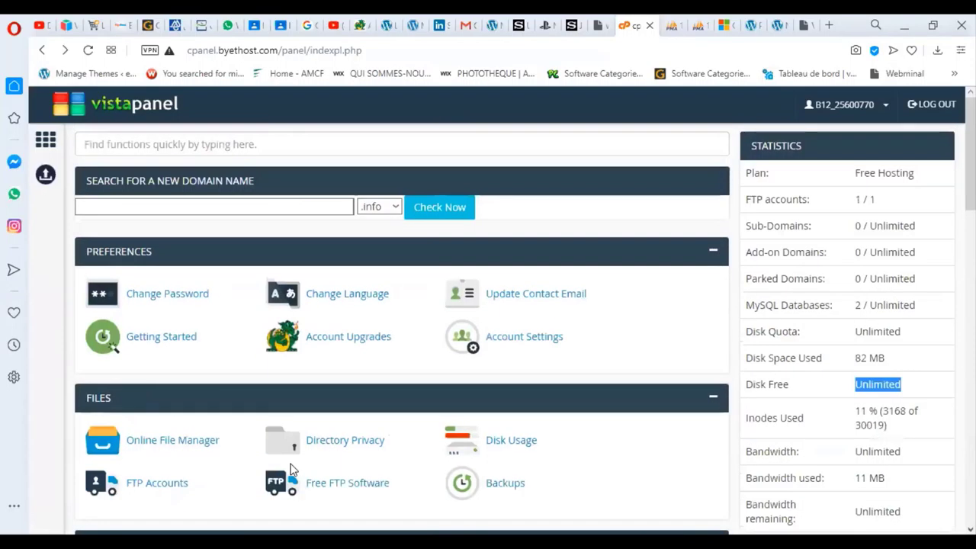
left_click(252, 207)
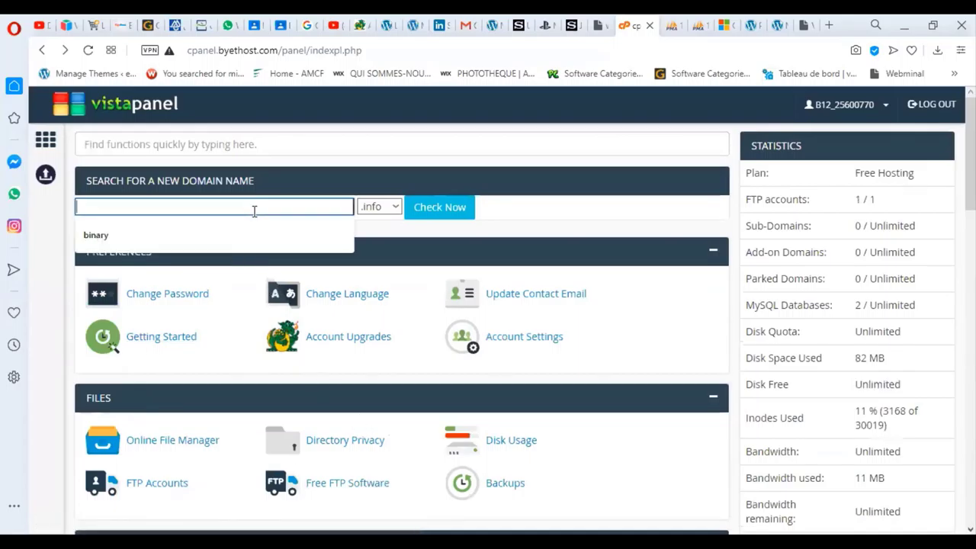
left_click(577, 239)
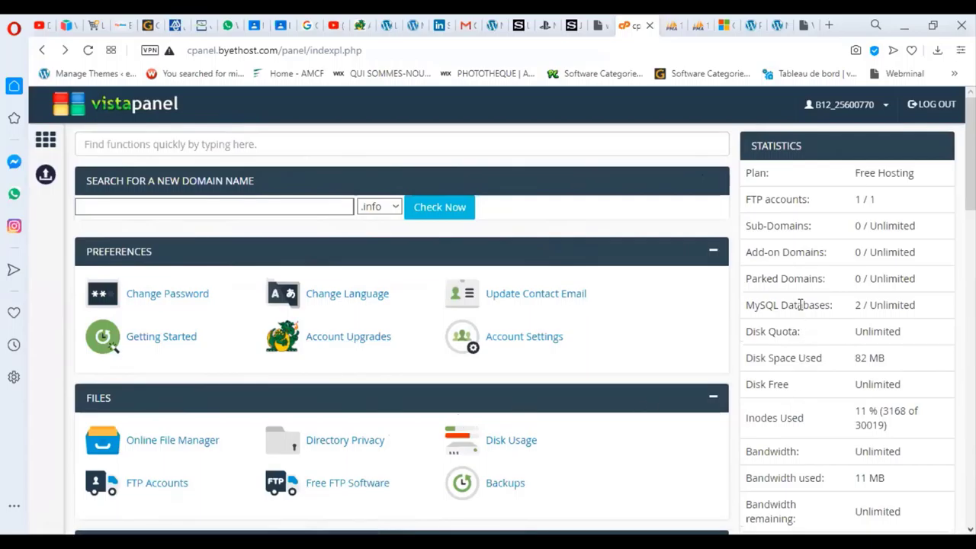
left_click_drag(800, 304, 854, 306)
left_click(857, 305)
left_click(866, 305)
- View the domain extensions offered in the new domain name search without choosing one
left_click(206, 209)
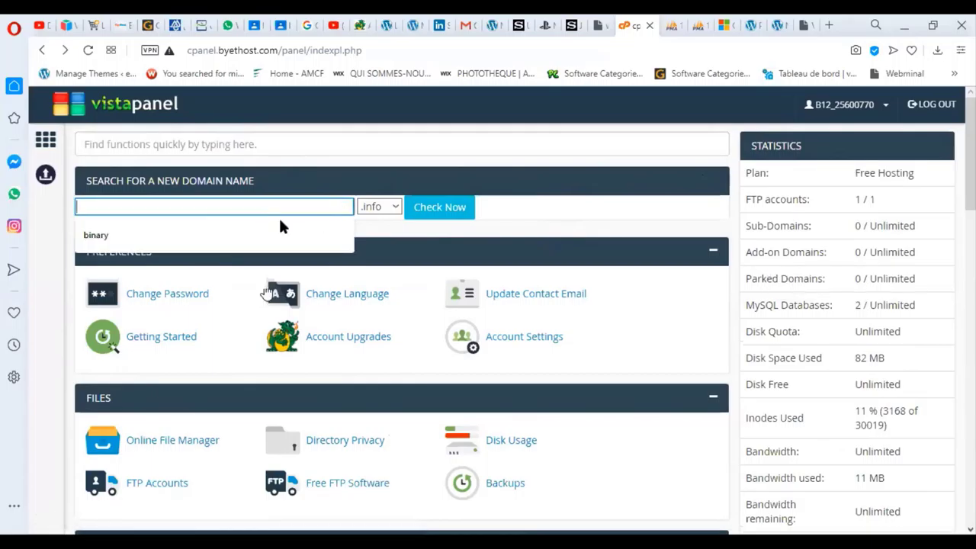
left_click(379, 207)
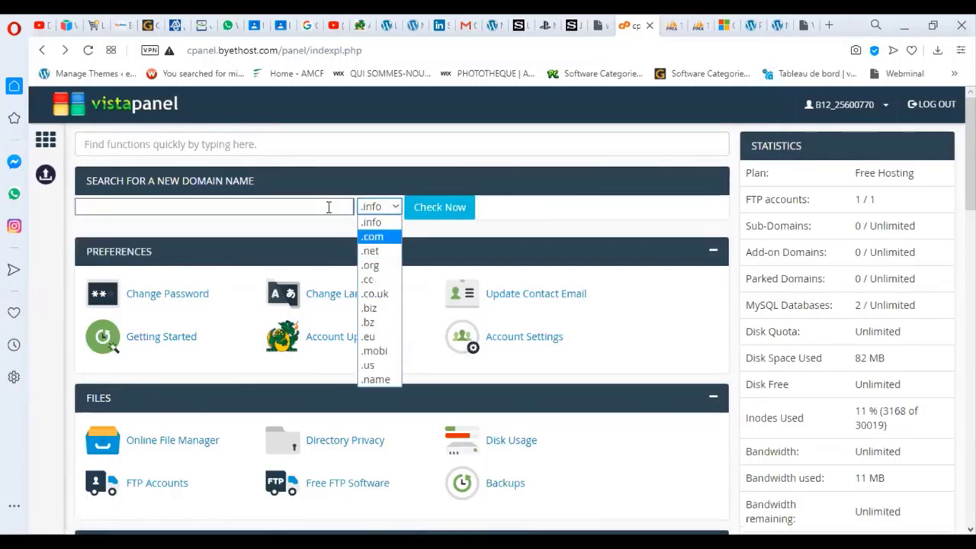
left_click(282, 208)
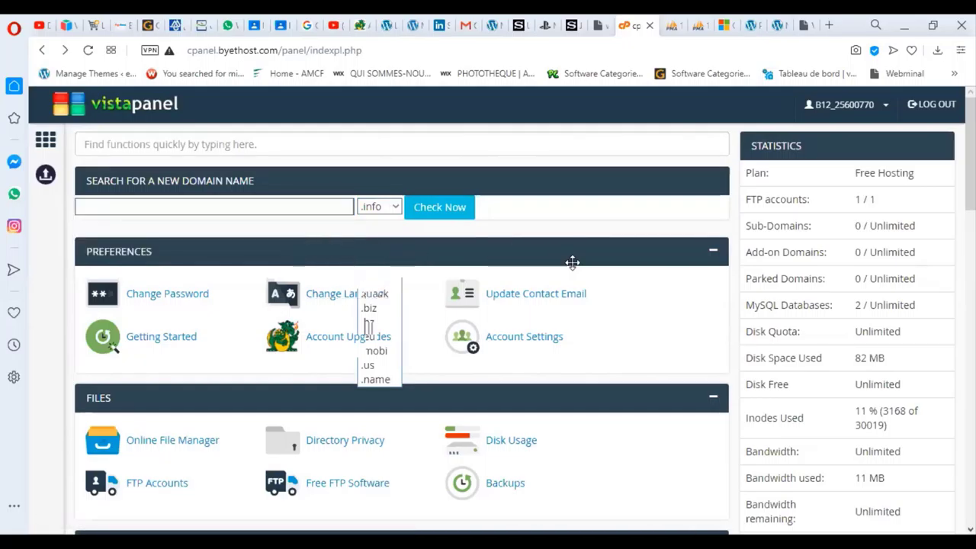
- Switch to the WordPress admin's Pages list and review the entries of the administration menu
left_click(753, 26)
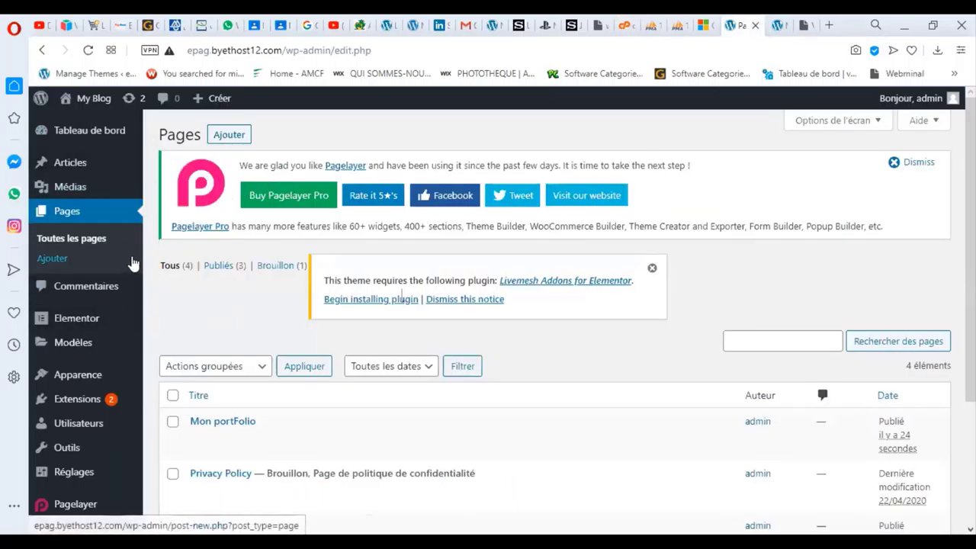
mouse_move(58, 139)
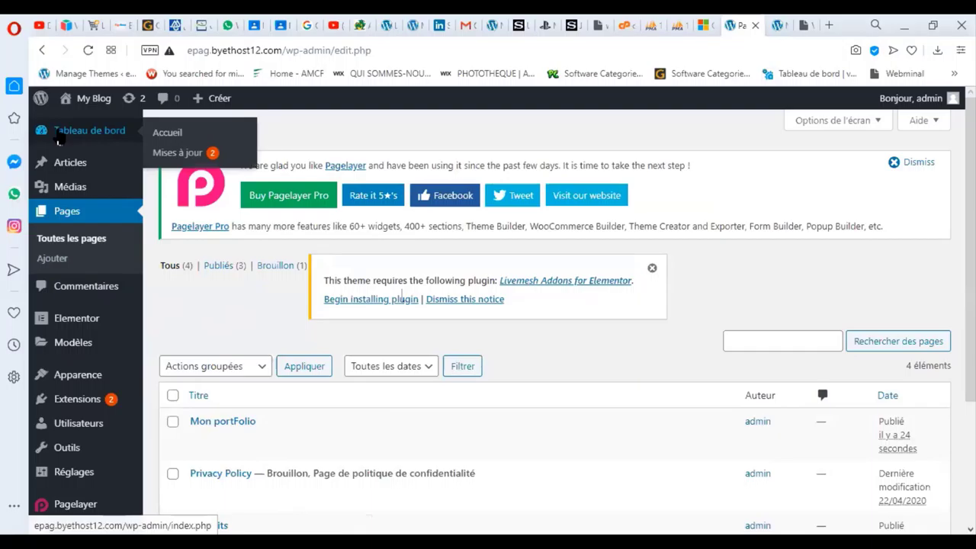
mouse_move(65, 177)
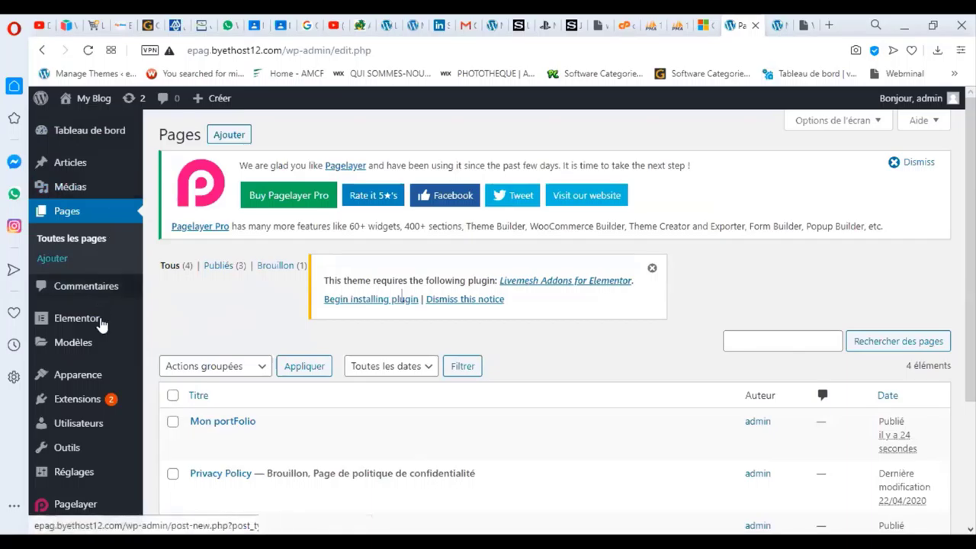
scroll(92, 385, "down", 2)
mouse_move(80, 360)
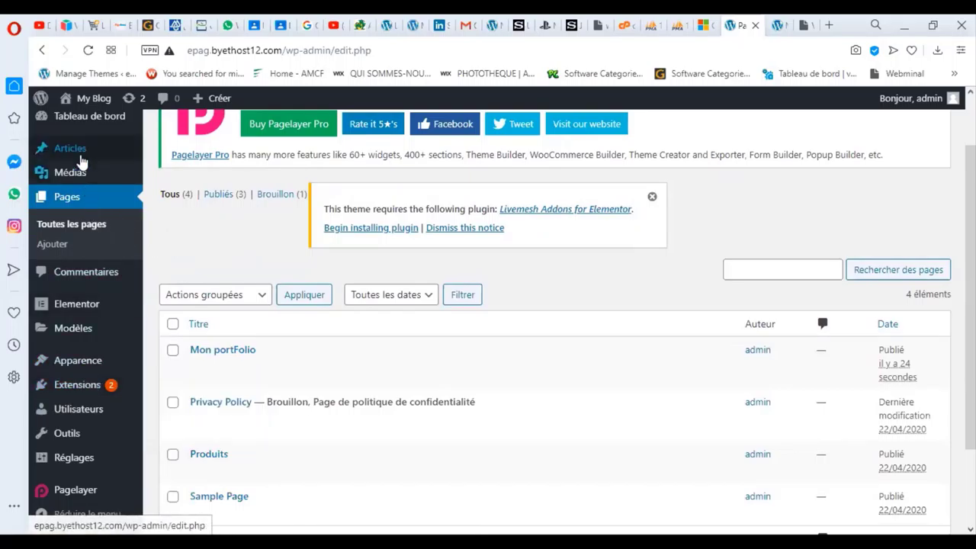
mouse_move(85, 158)
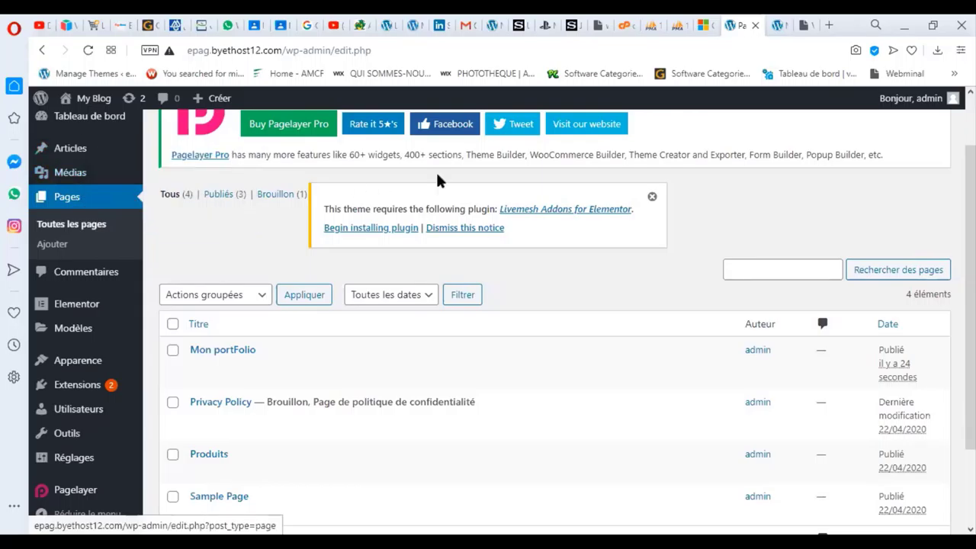
- View the published Mon portFolio page, including its page menu, Articles récents and Commentaires récents
left_click(778, 25)
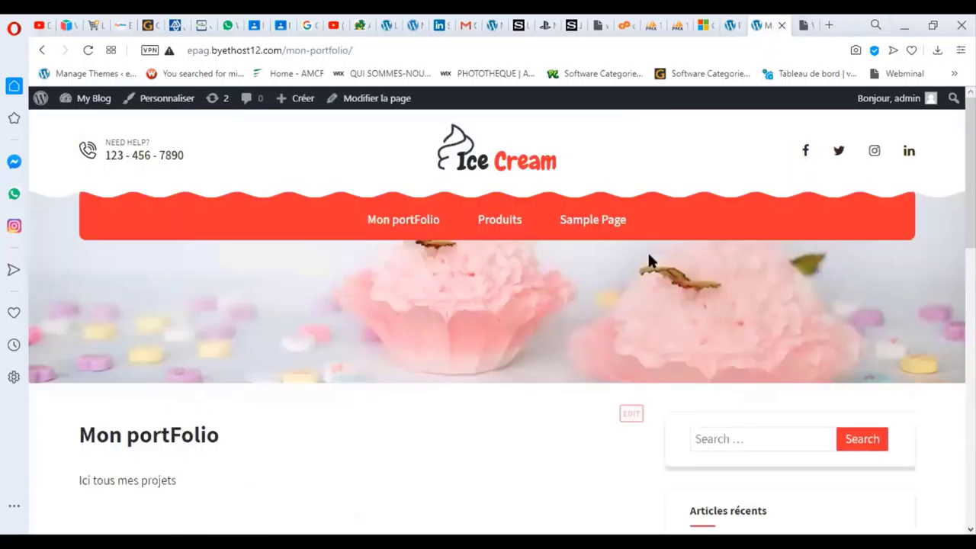
scroll(427, 352, "down", 5)
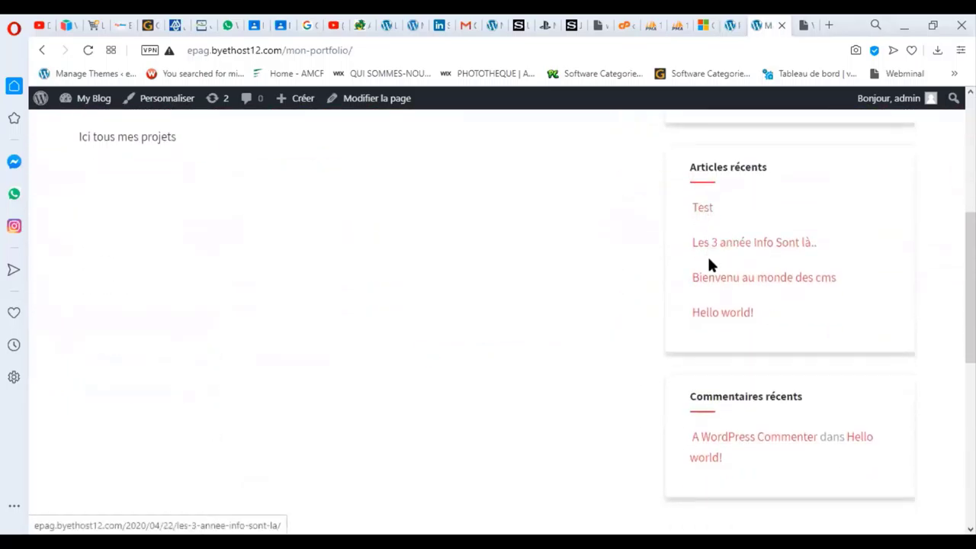
scroll(420, 315, "up", 4)
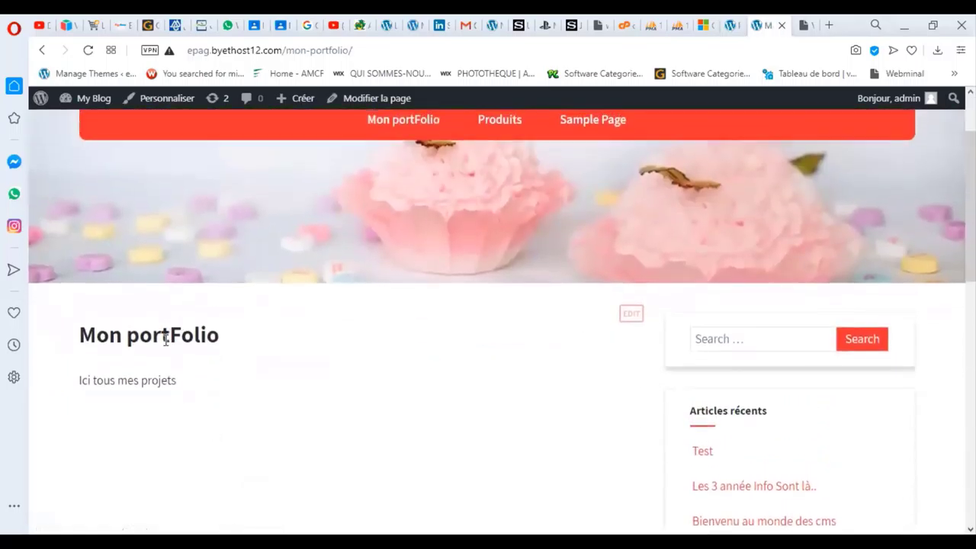
scroll(163, 345, "down", 2)
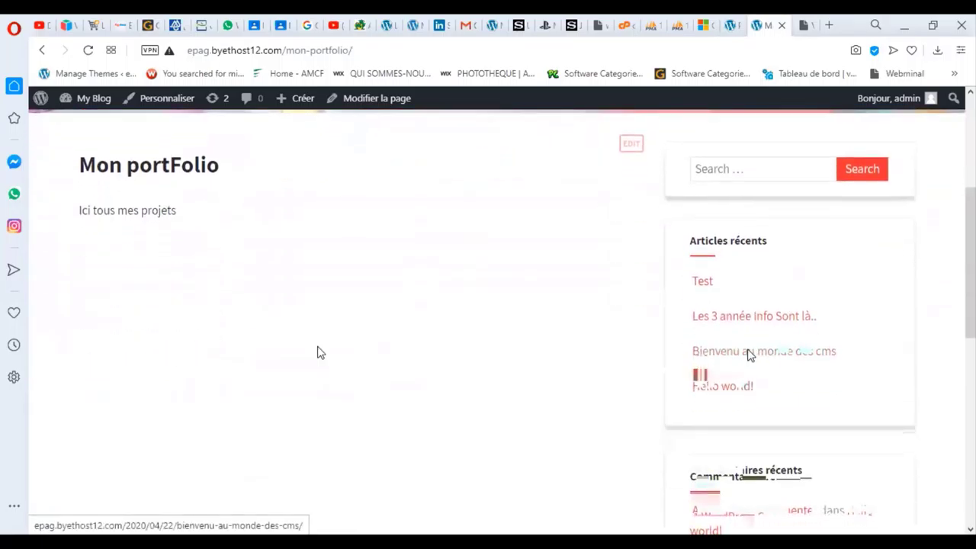
scroll(747, 352, "up", 3)
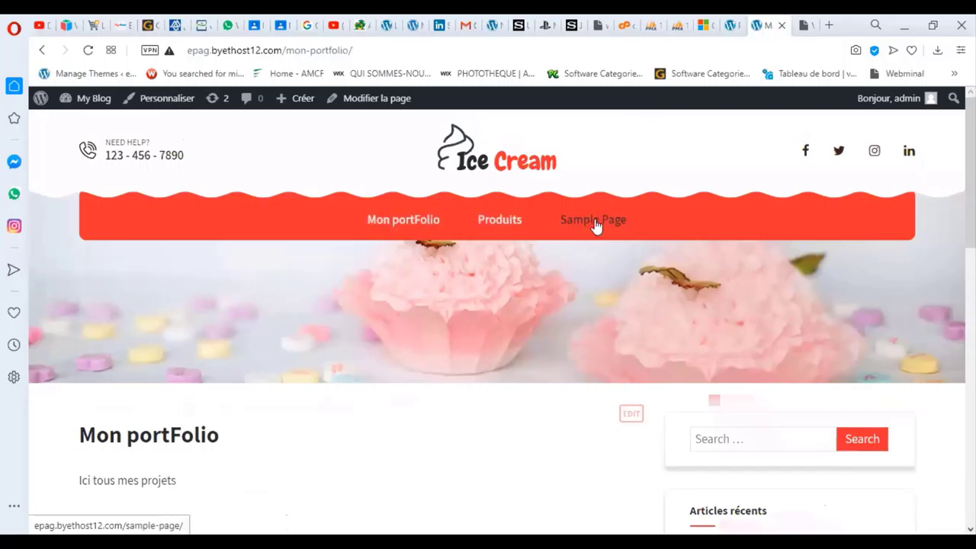
scroll(557, 348, "down", 3)
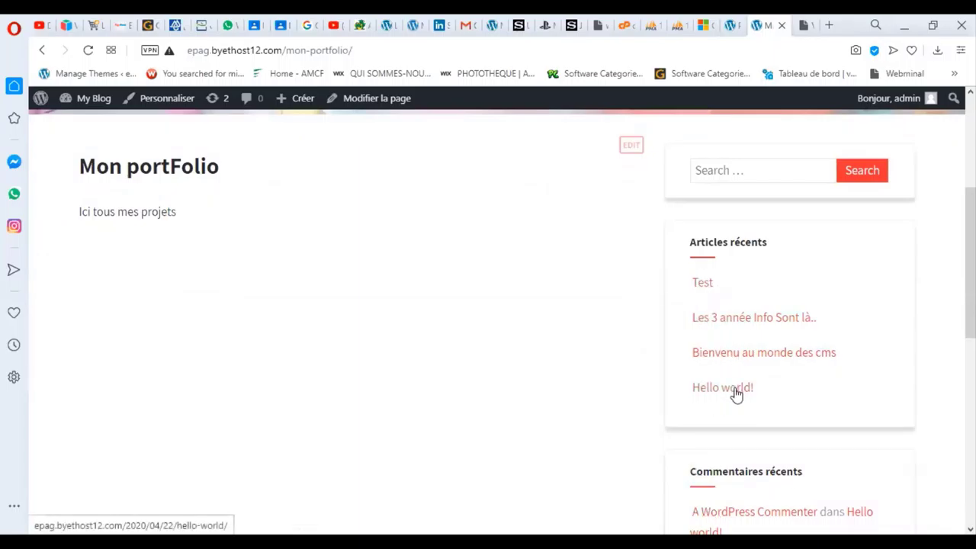
- Show all articles in the WordPress admin, select the Hello world! article and view the available bulk actions
left_click(730, 31)
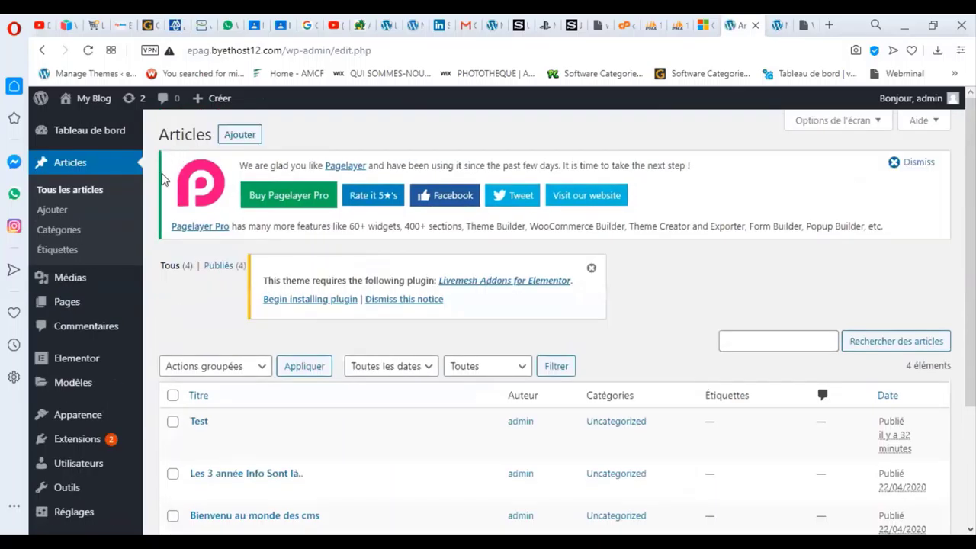
scroll(259, 472, "down", 3)
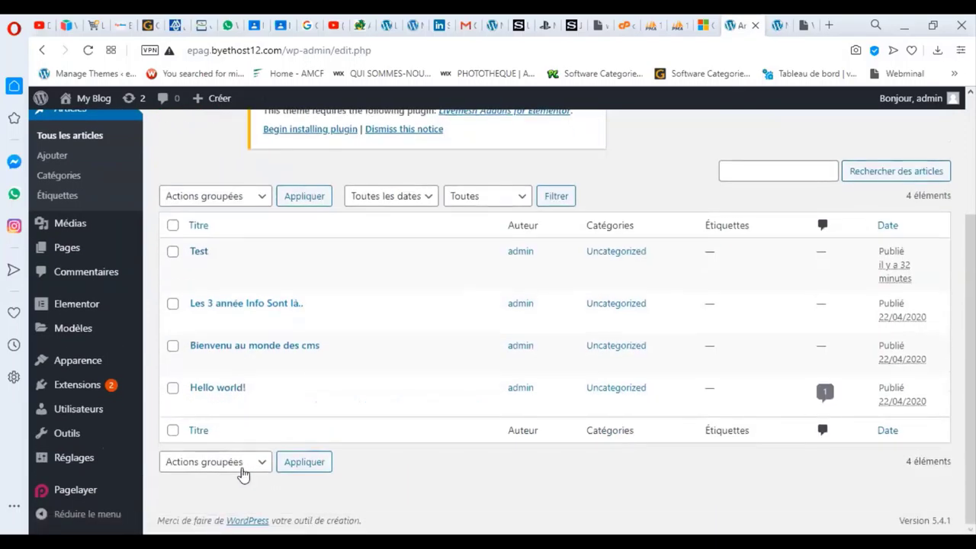
left_click(173, 387)
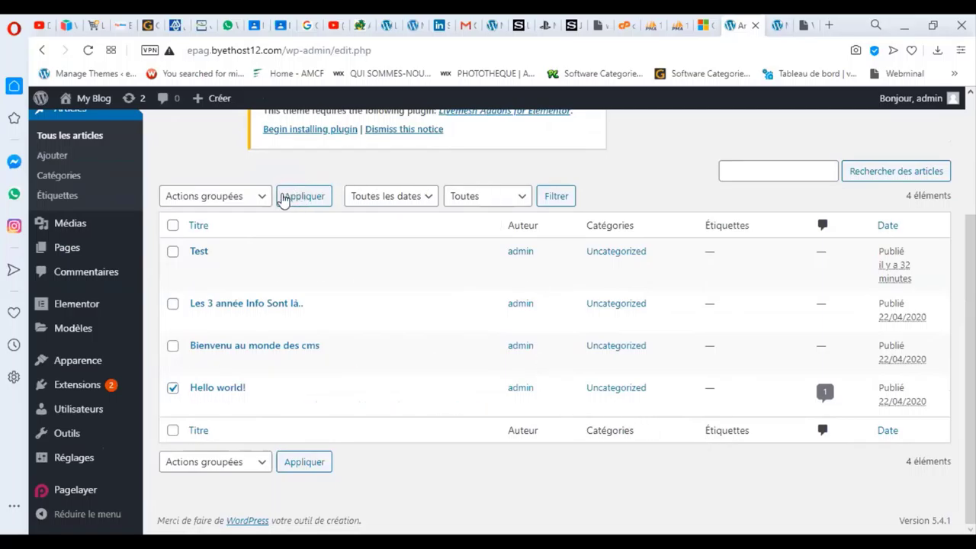
left_click(262, 197)
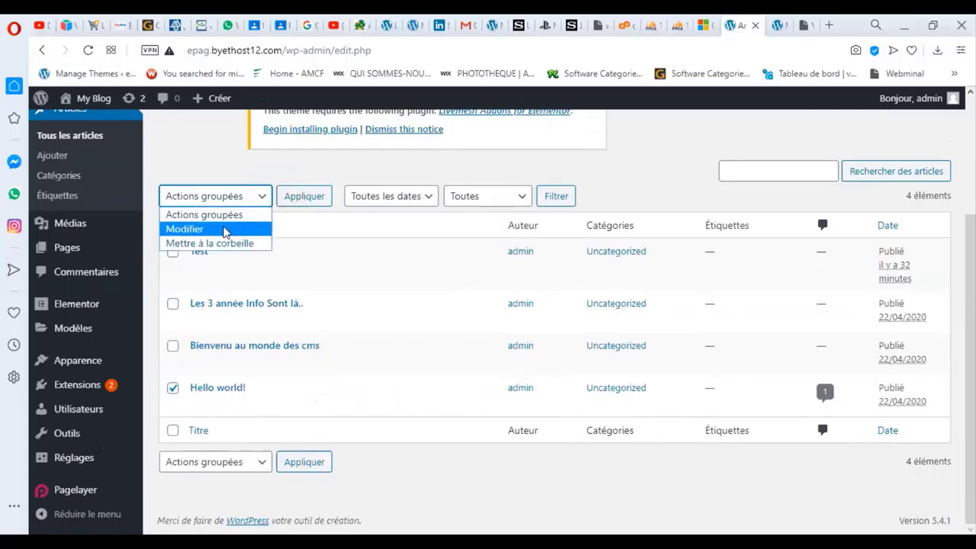
left_click(215, 165)
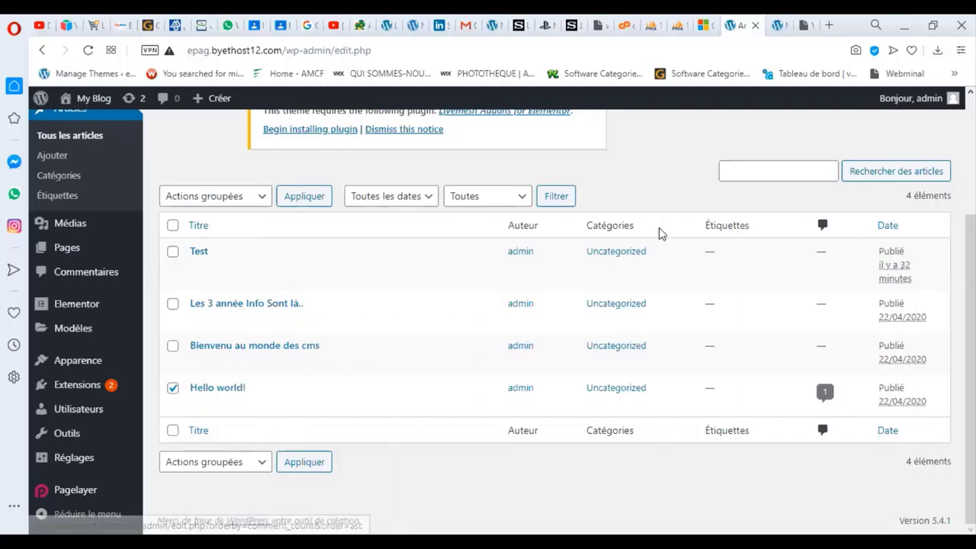
- Review the Articles submenu and the Médias and Pages entries of the administration menu
scroll(326, 355, "up", 1)
scroll(326, 355, "up", 1)
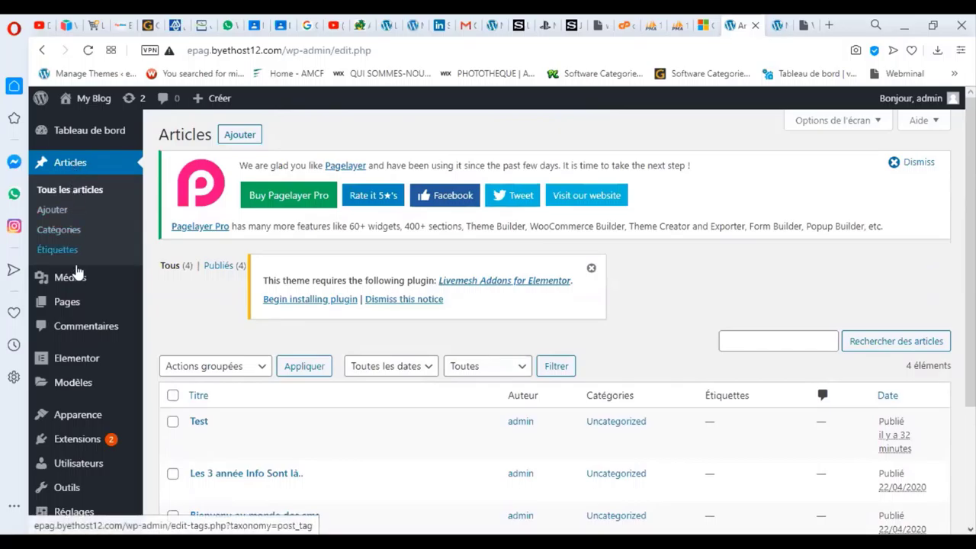
mouse_move(77, 308)
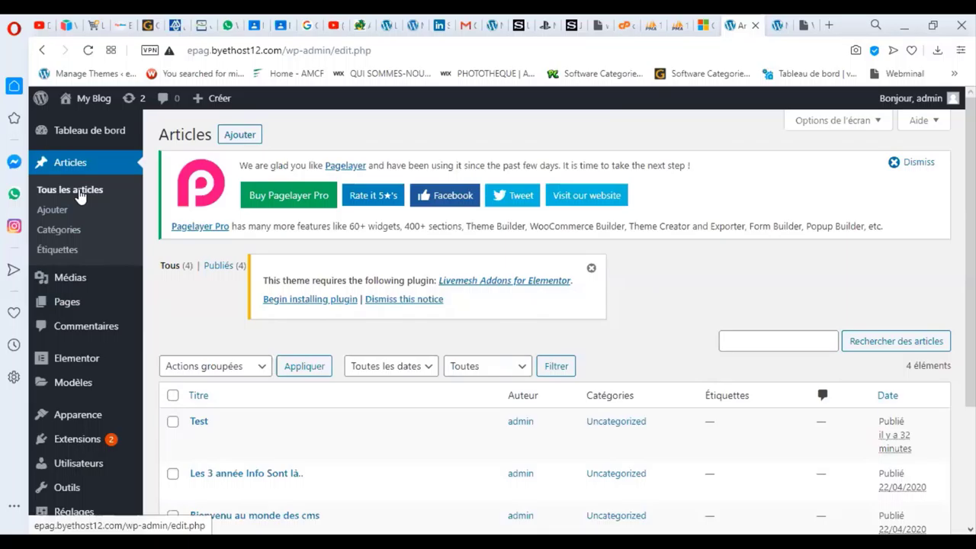
- View the published Mon portFolio page and highlight the Hello world! entry under Articles récents
left_click(778, 26)
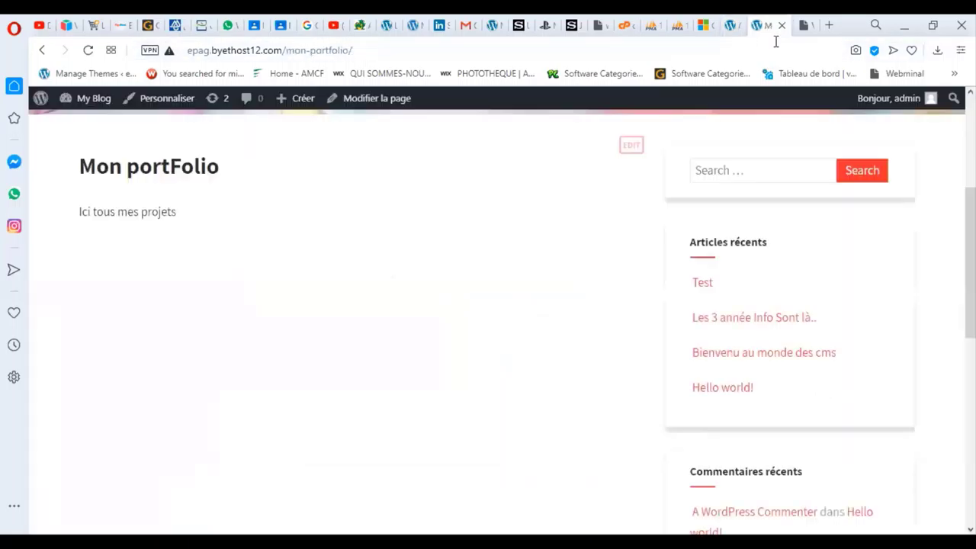
scroll(501, 309, "up", 3)
scroll(440, 361, "down", 3)
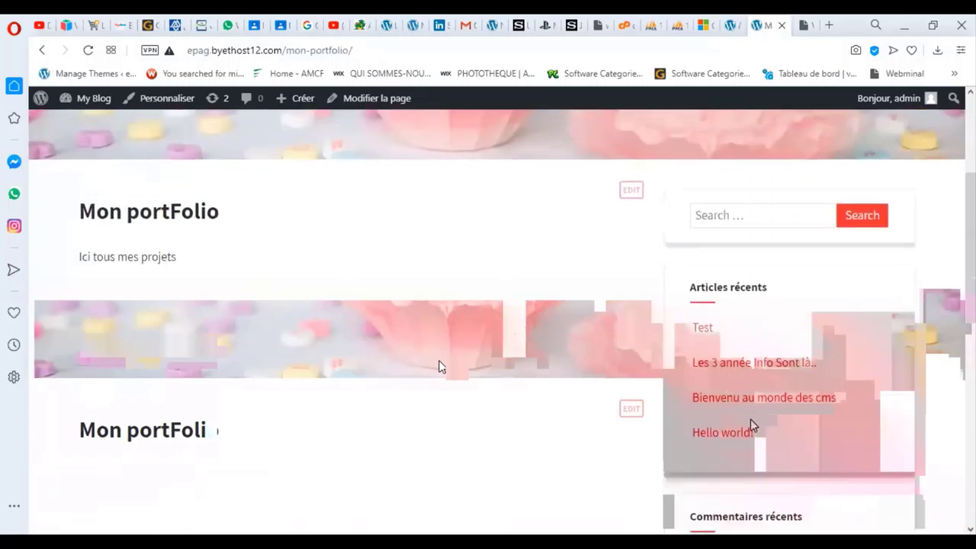
left_click_drag(691, 338, 743, 339)
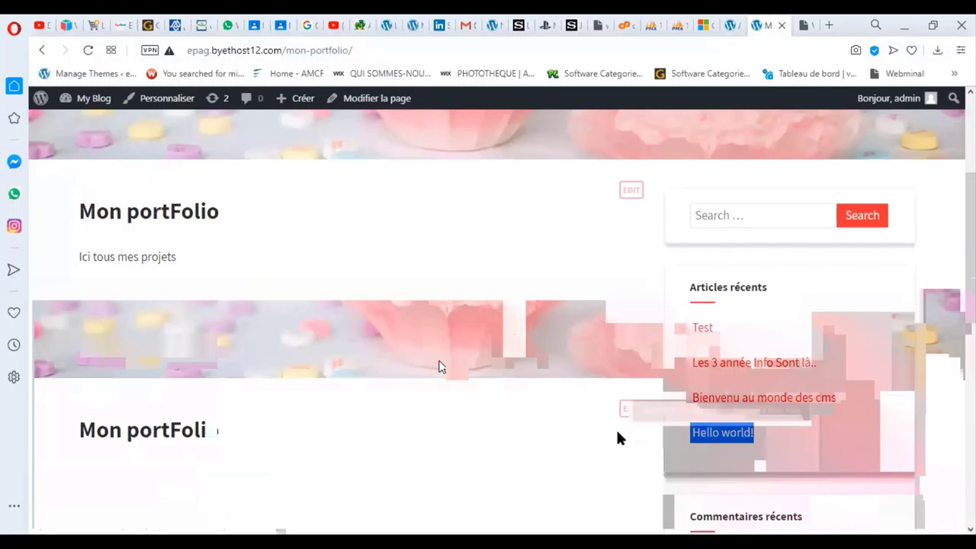
left_click(591, 427)
scroll(592, 426, "up", 3)
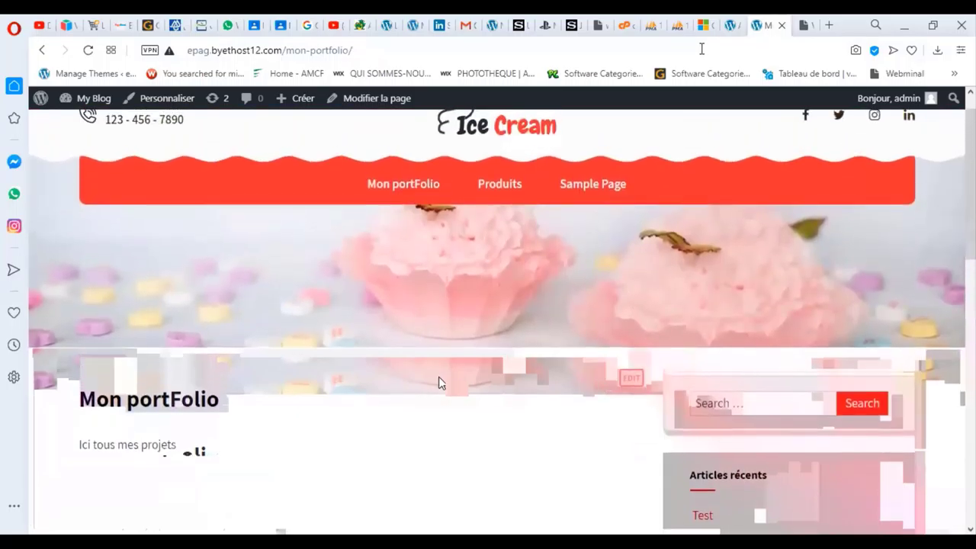
- Review the WordPress admin's Pages list and compare it with the page menu on the published site
left_click(731, 25)
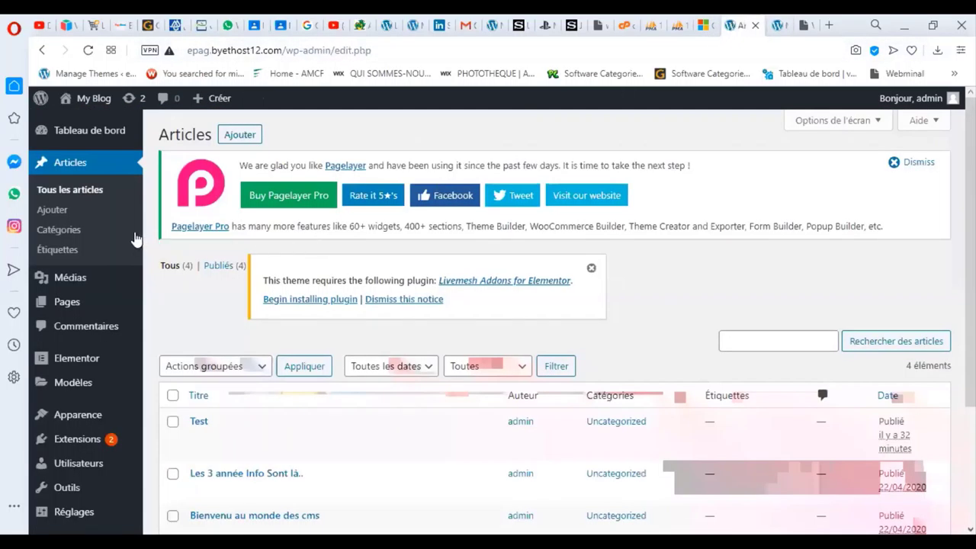
left_click(72, 305)
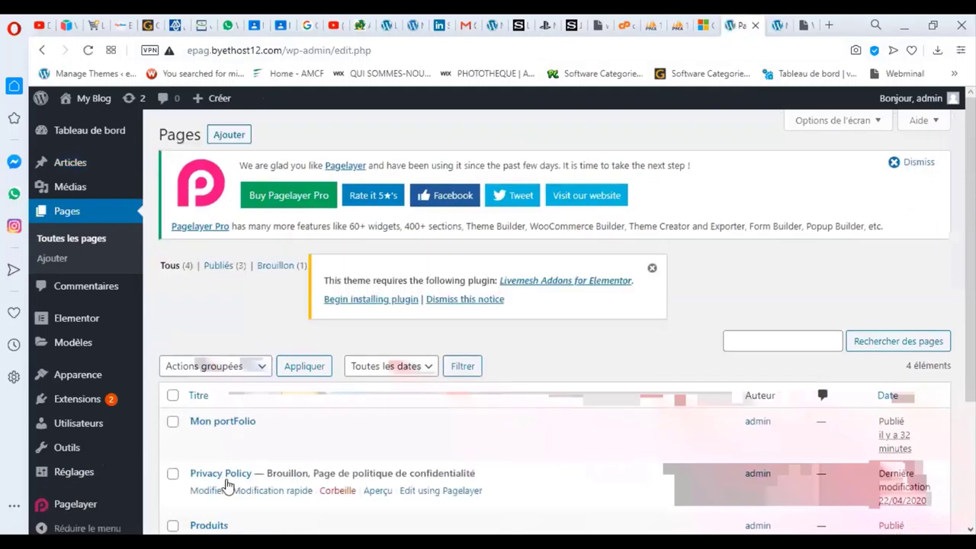
scroll(244, 481, "down", 2)
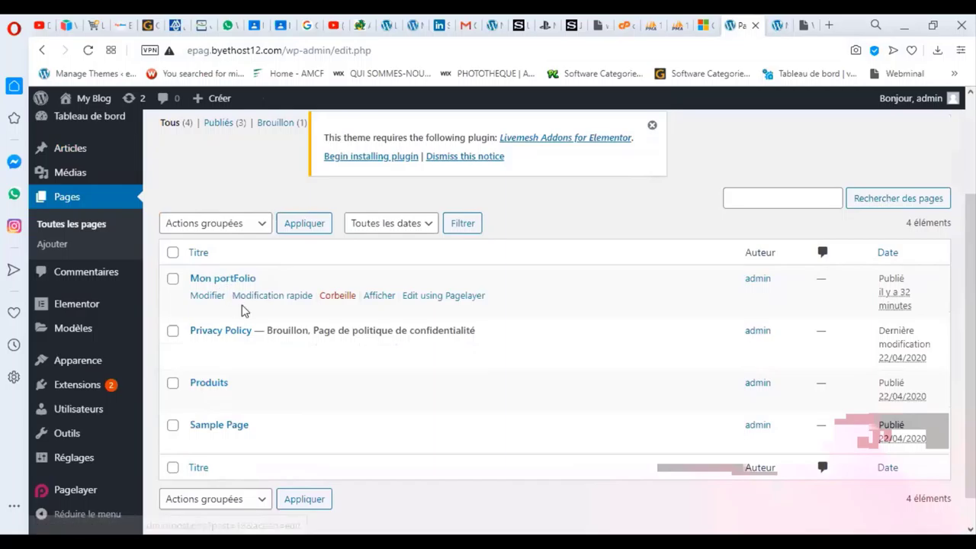
scroll(274, 420, "up", 1)
scroll(274, 420, "up", 1)
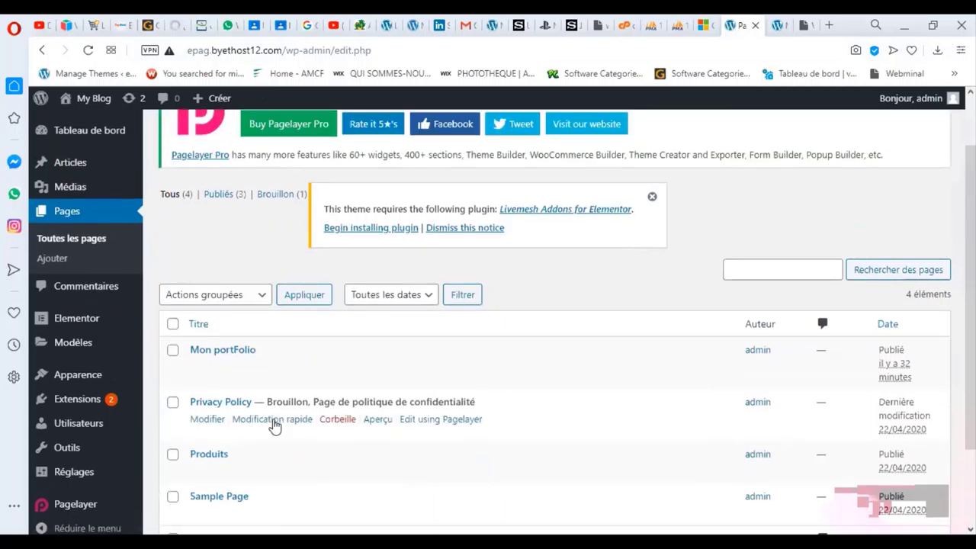
left_click(774, 25)
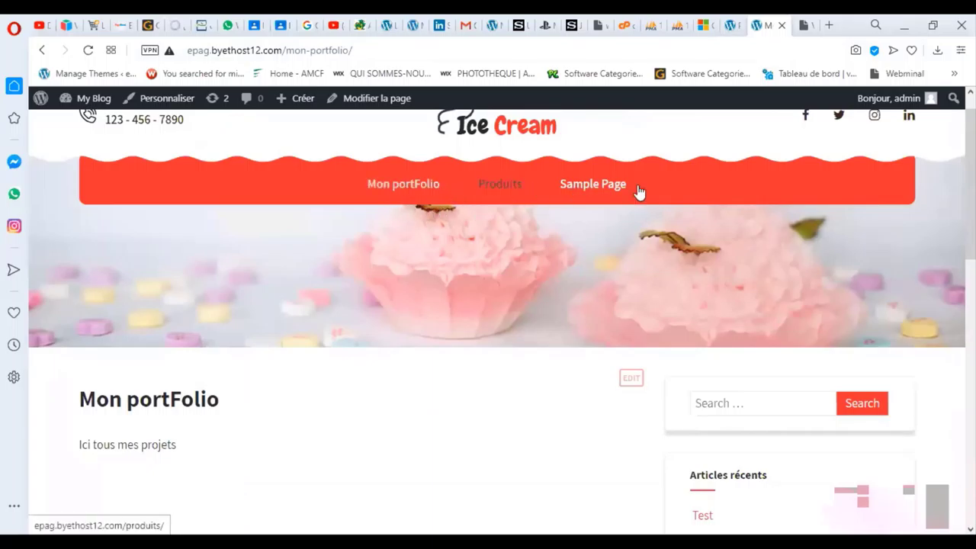
- Add a new page titled "CMS" with the paragraph "Bienvenu au monde des CMS" and publish it
left_click(733, 25)
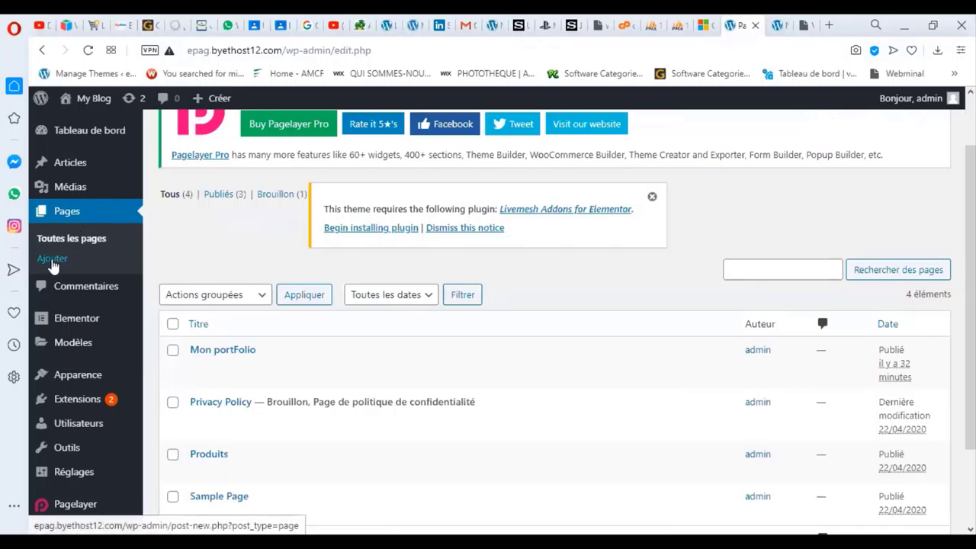
left_click(53, 261)
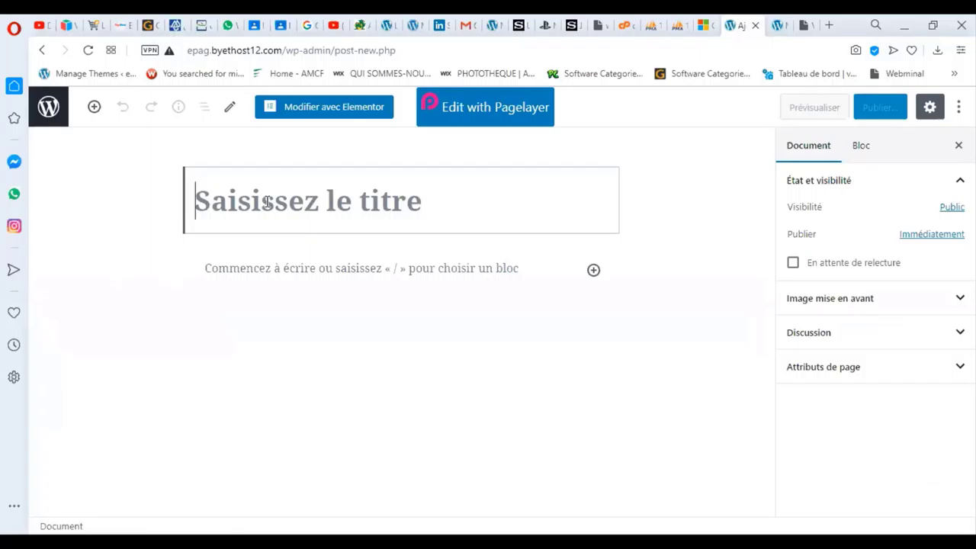
type("CMS")
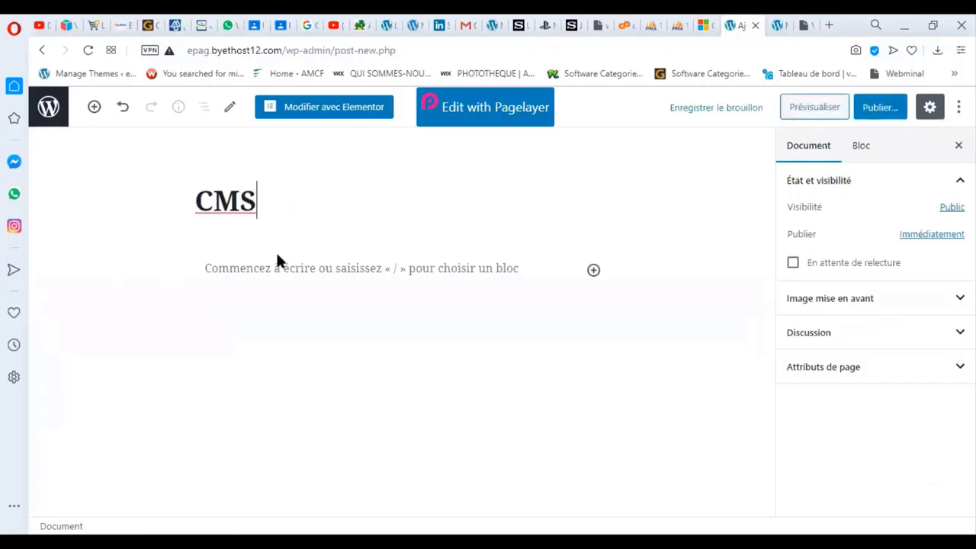
left_click(236, 268)
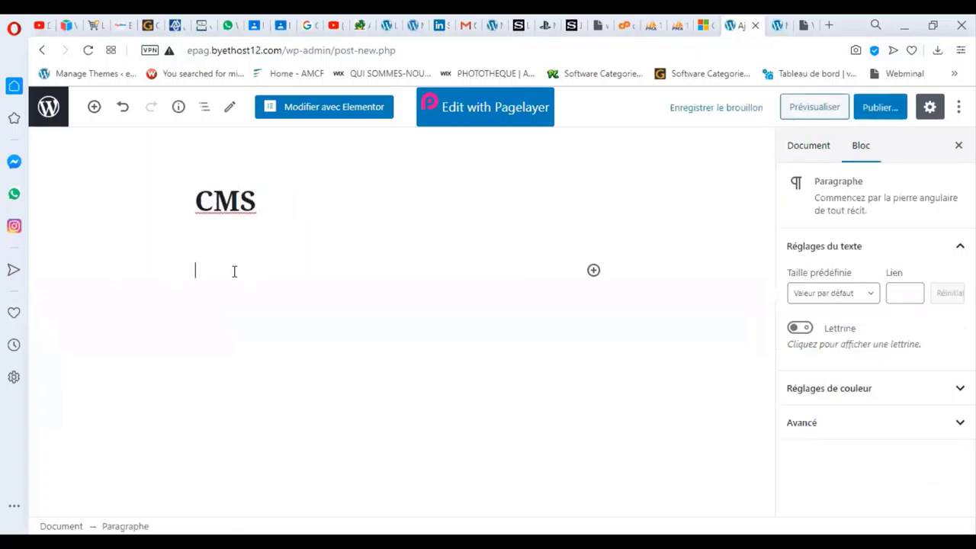
type("Bienvenu au monde des CMS")
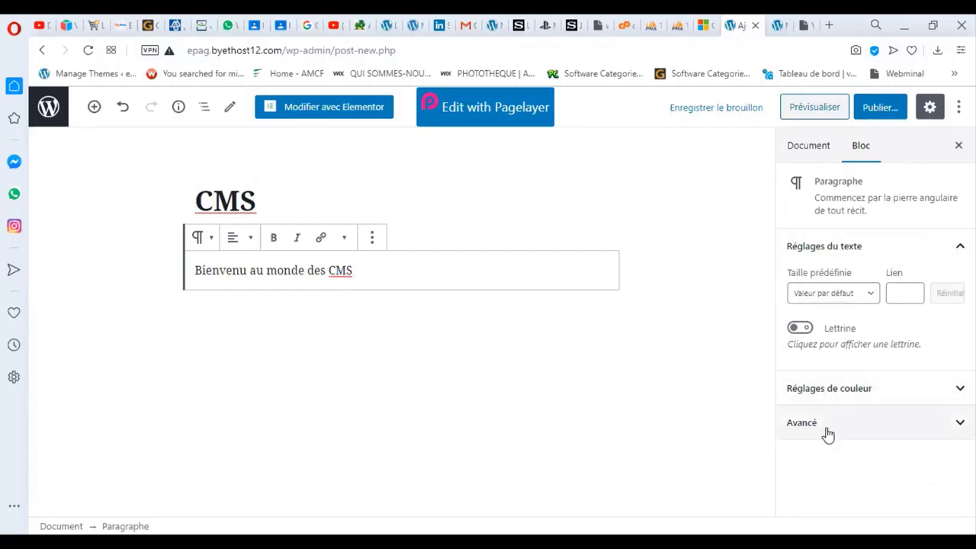
left_click(882, 107)
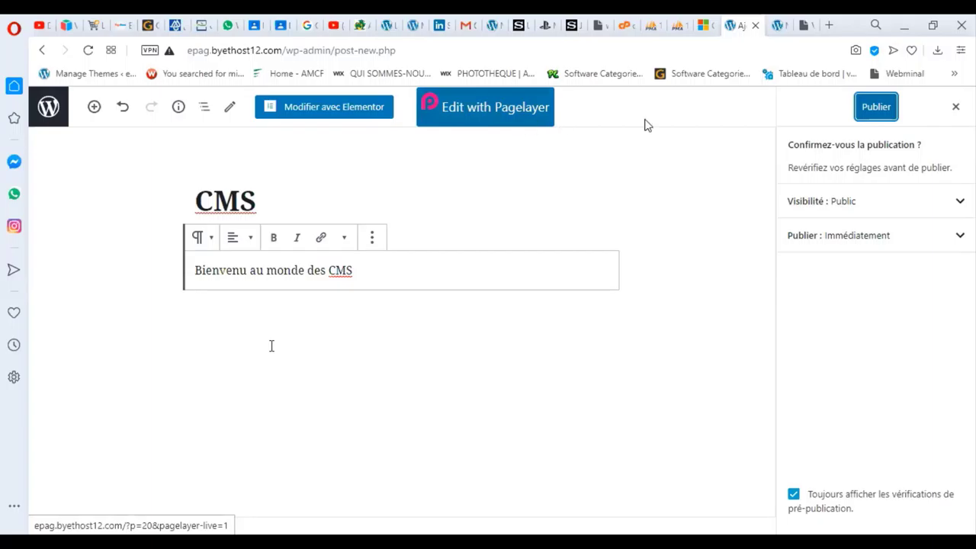
left_click(875, 114)
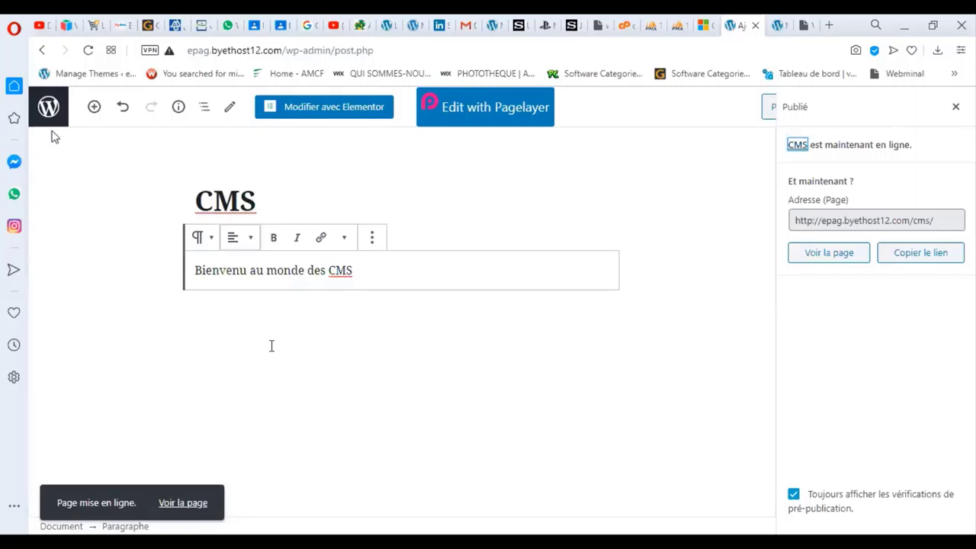
- Return to the admin's Pages list and refresh it to check for the CMS page
left_click(42, 51)
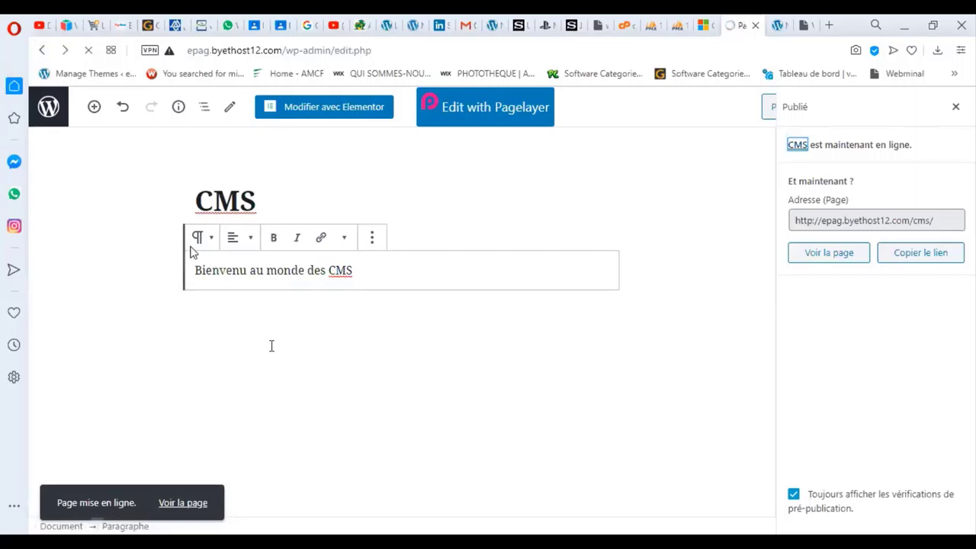
scroll(251, 473, "down", 3)
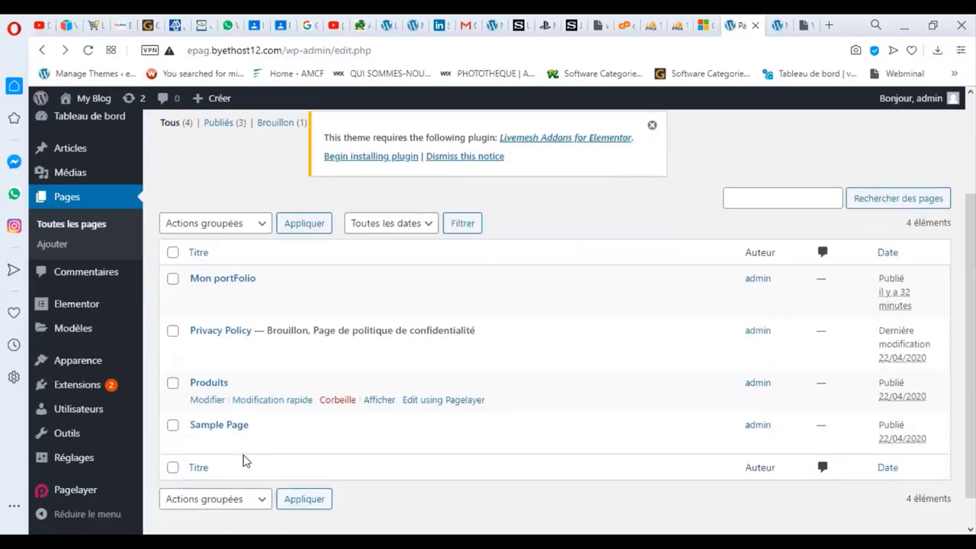
scroll(229, 411, "up", 1)
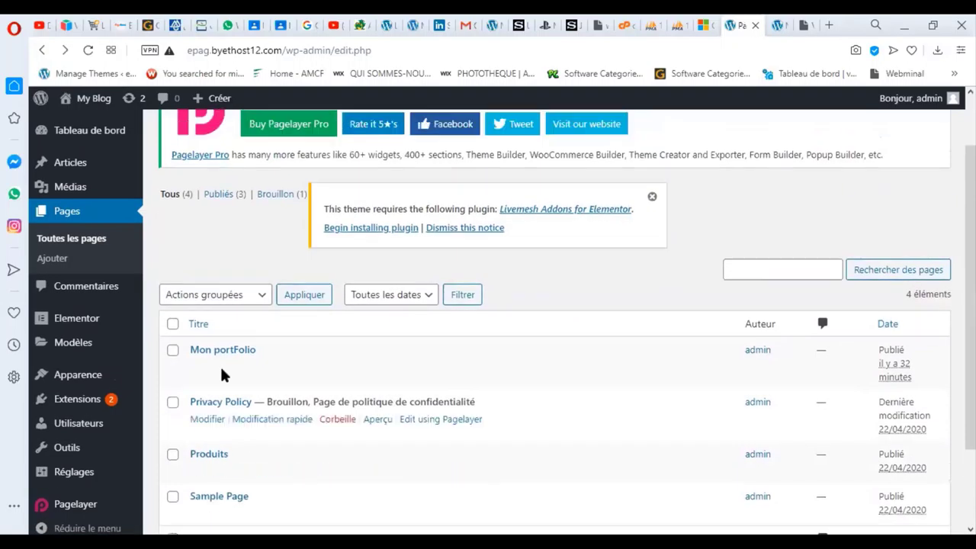
left_click(74, 239)
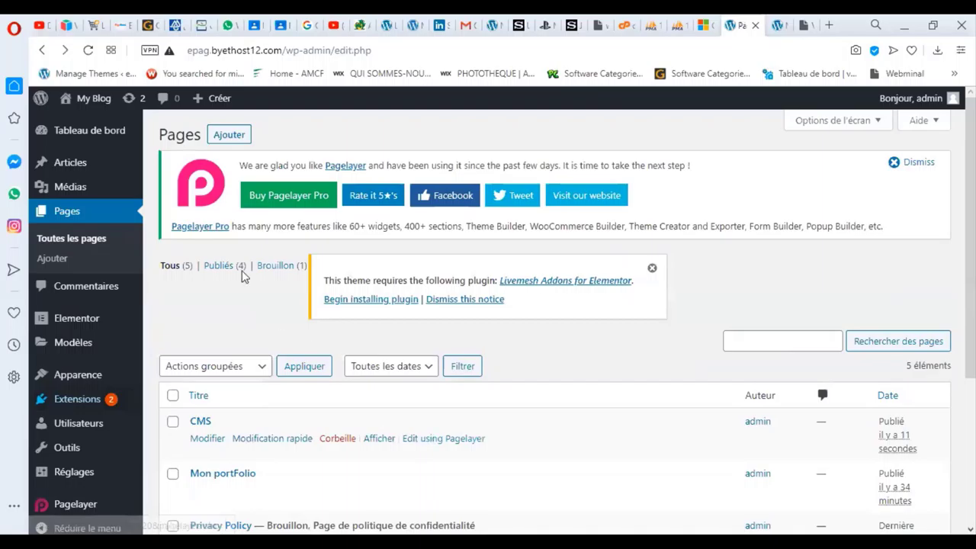
scroll(221, 290, "down", 2)
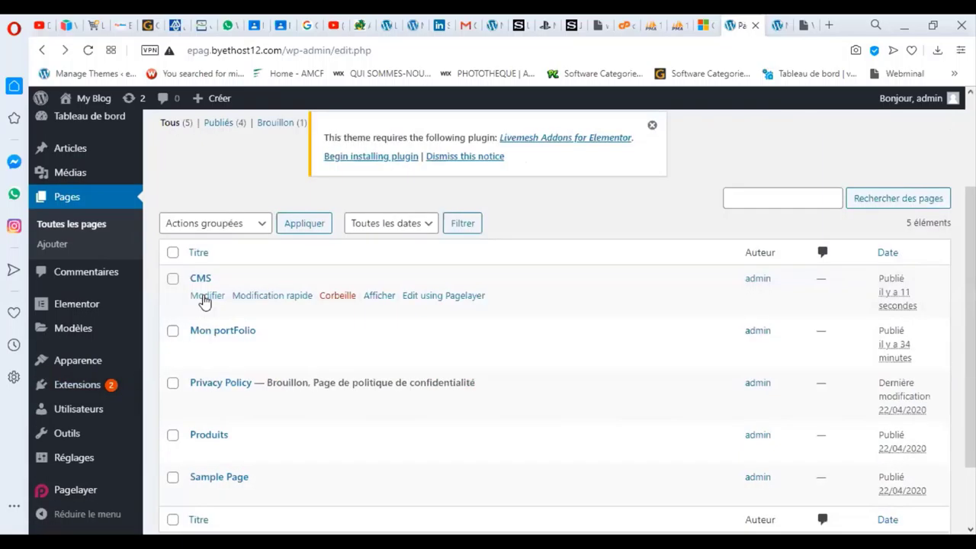
- Reload the published Mon portFolio page and check its page menu and Articles récents for changes
left_click(777, 25)
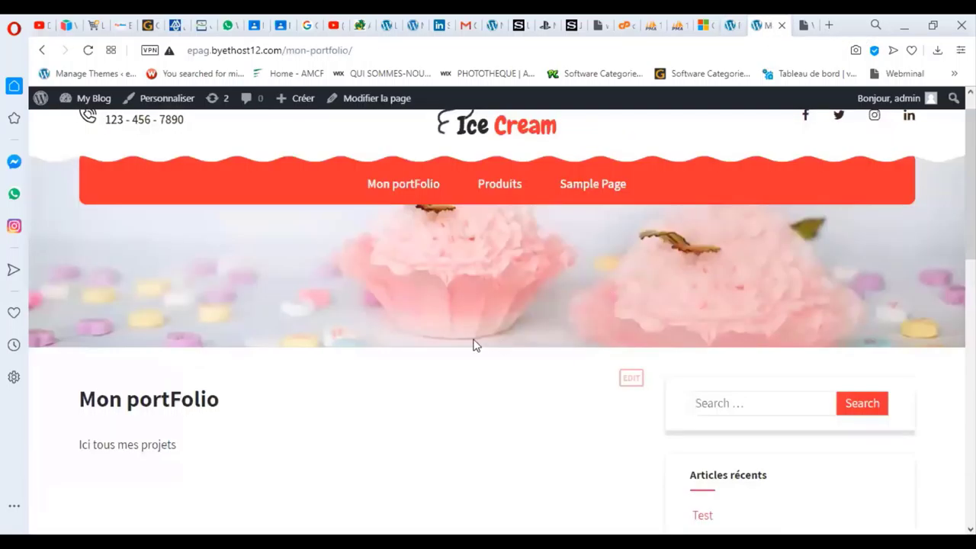
left_click(88, 49)
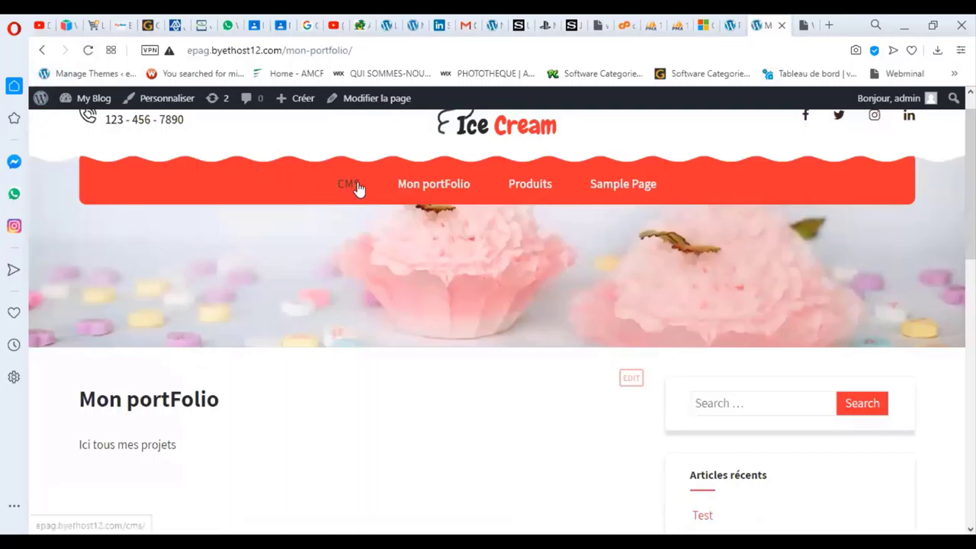
scroll(425, 341, "down", 2)
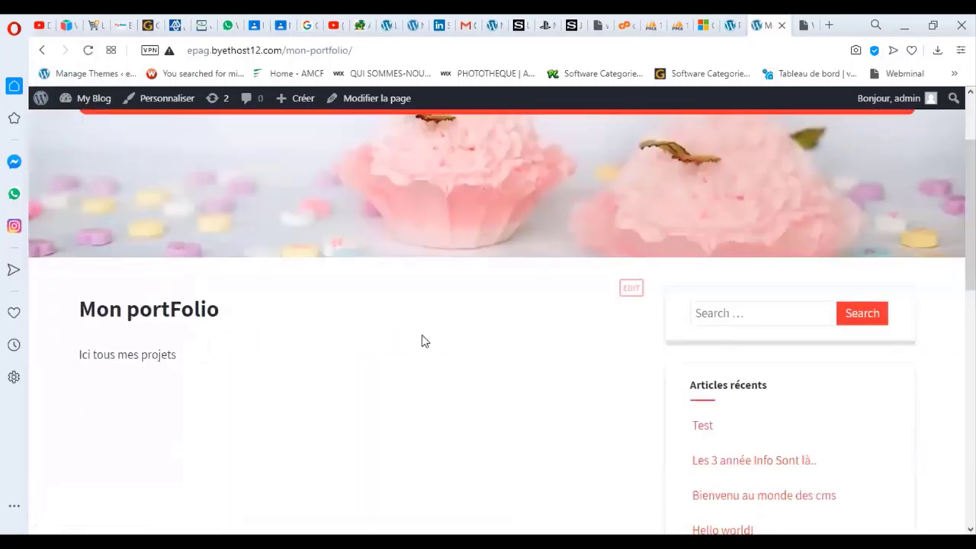
scroll(424, 341, "down", 3)
scroll(529, 331, "up", 5)
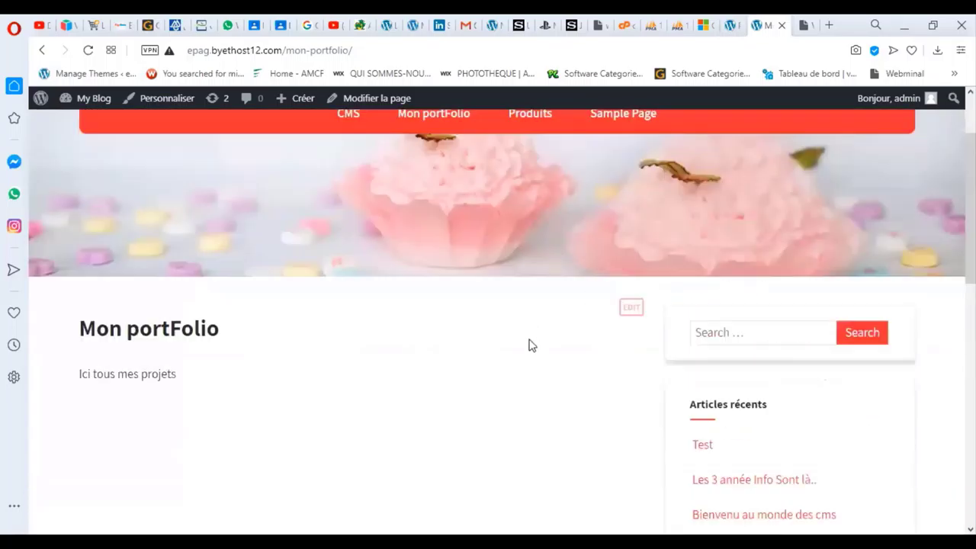
- View the published CMS page from the site's page menu, highlighting its paragraph and reviewing Articles récents and Commentaires récents
left_click(347, 223)
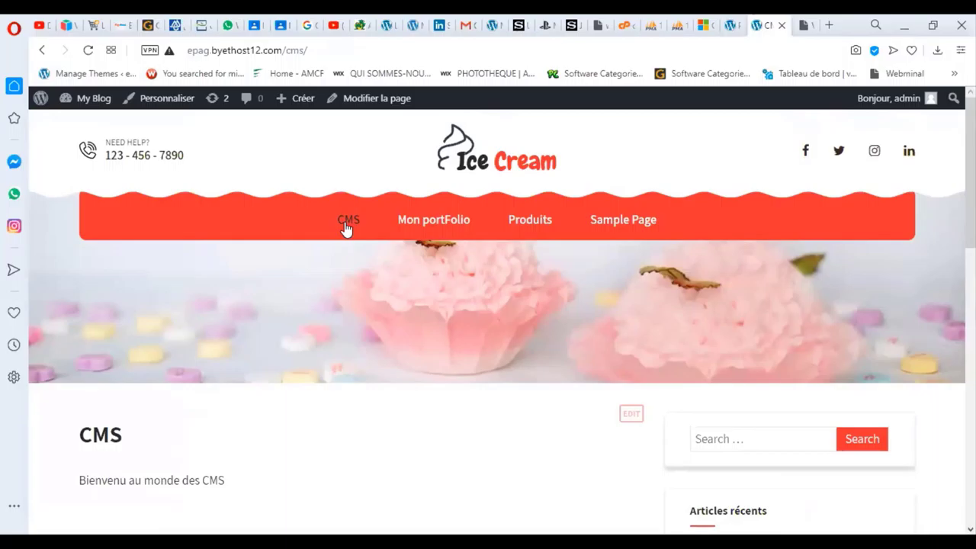
scroll(305, 423, "down", 2)
left_click_drag(115, 383, 259, 393)
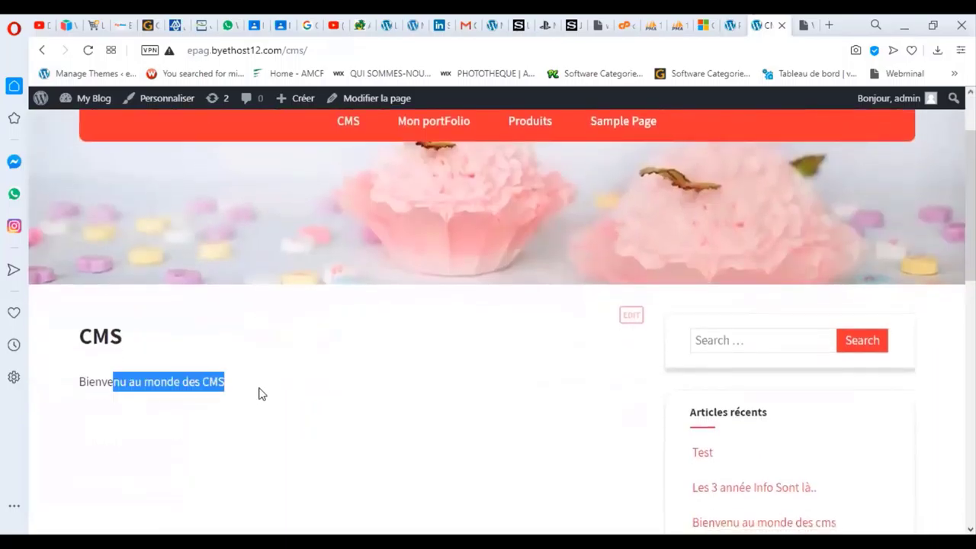
scroll(357, 416, "up", 2)
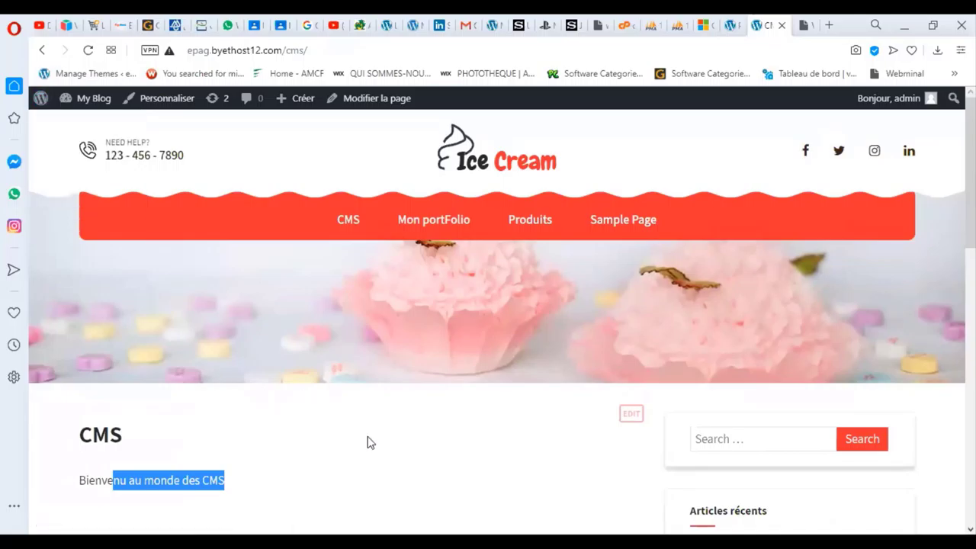
scroll(368, 442, "down", 2)
scroll(368, 442, "down", 5)
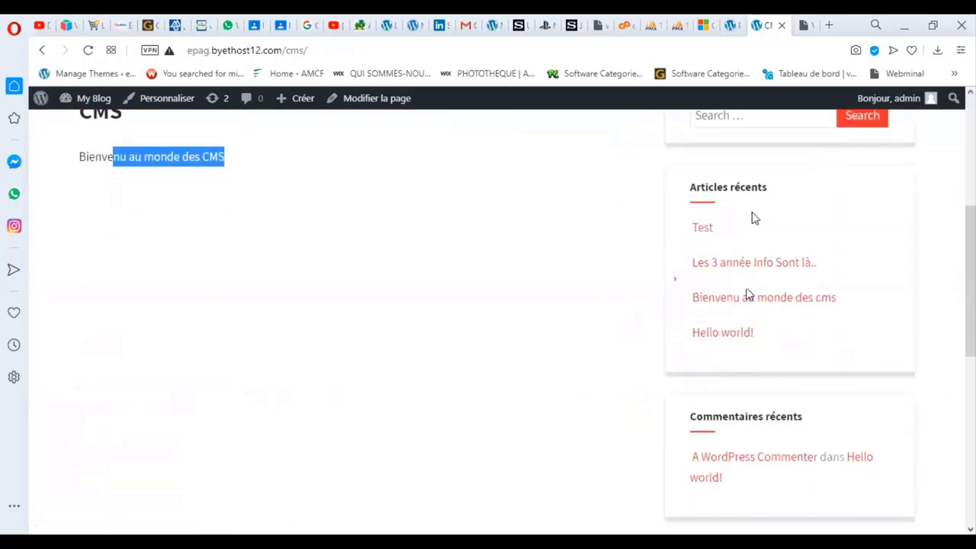
scroll(311, 343, "up", 6)
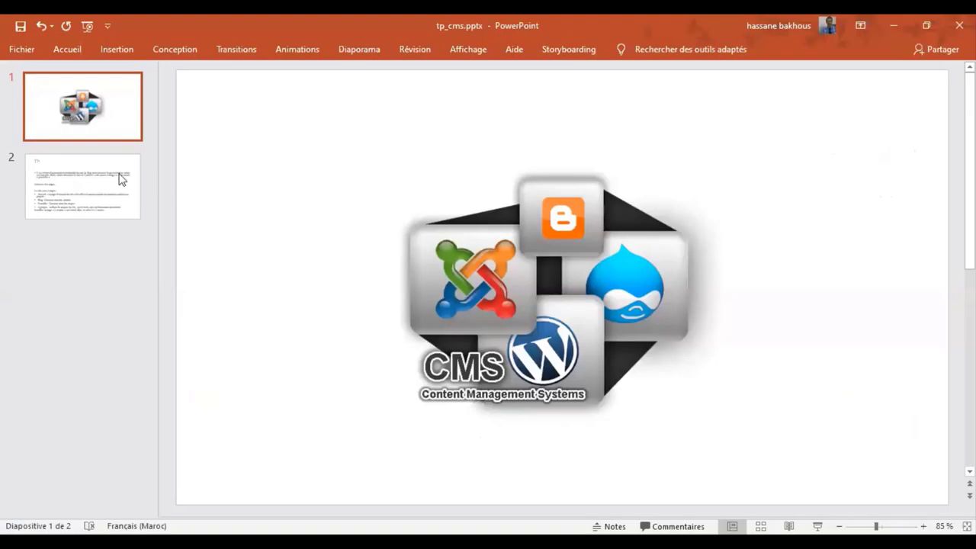
- Show slide 2 of tp_cms.pptx in PowerPoint and highlight "Création des pages" and "Le site aura 4 pages"
left_click(119, 178)
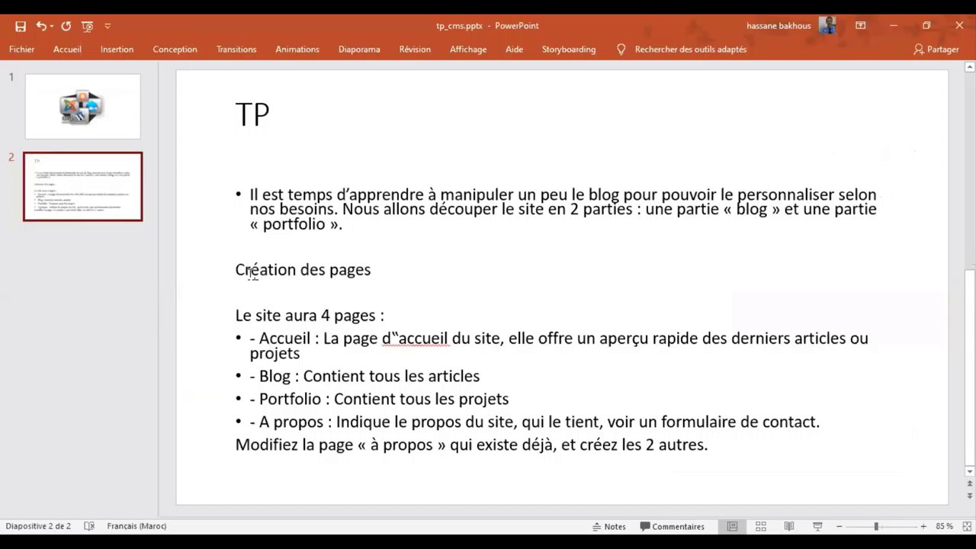
left_click_drag(236, 271, 369, 272)
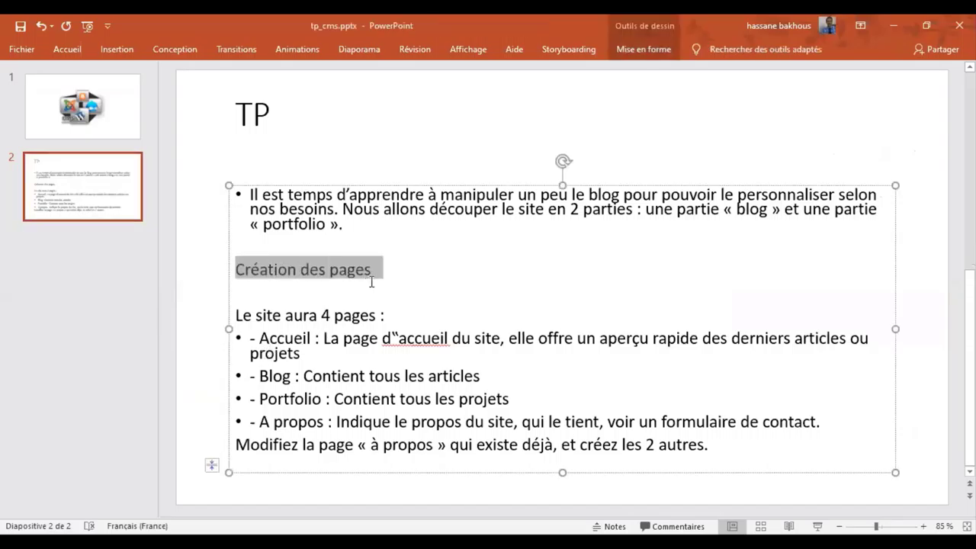
left_click(257, 315)
left_click_drag(237, 314, 381, 314)
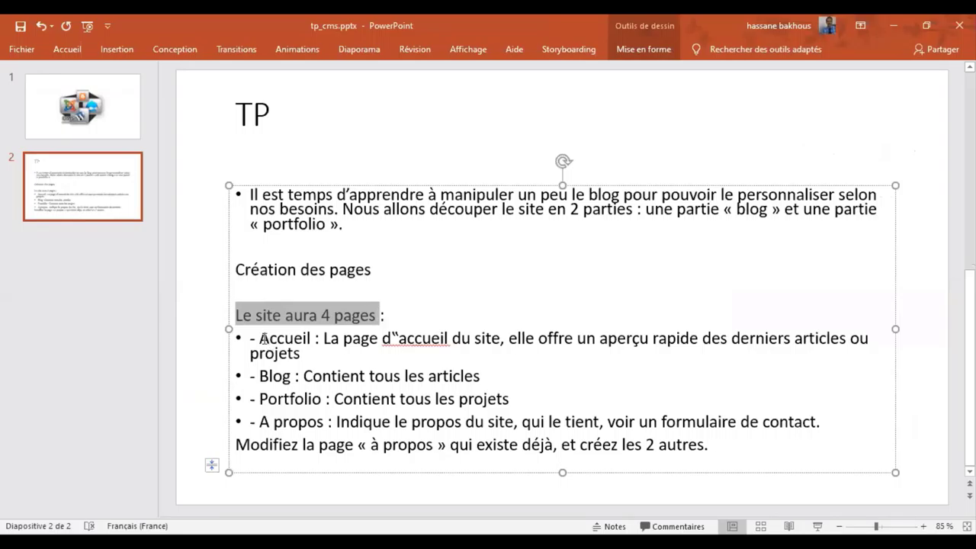
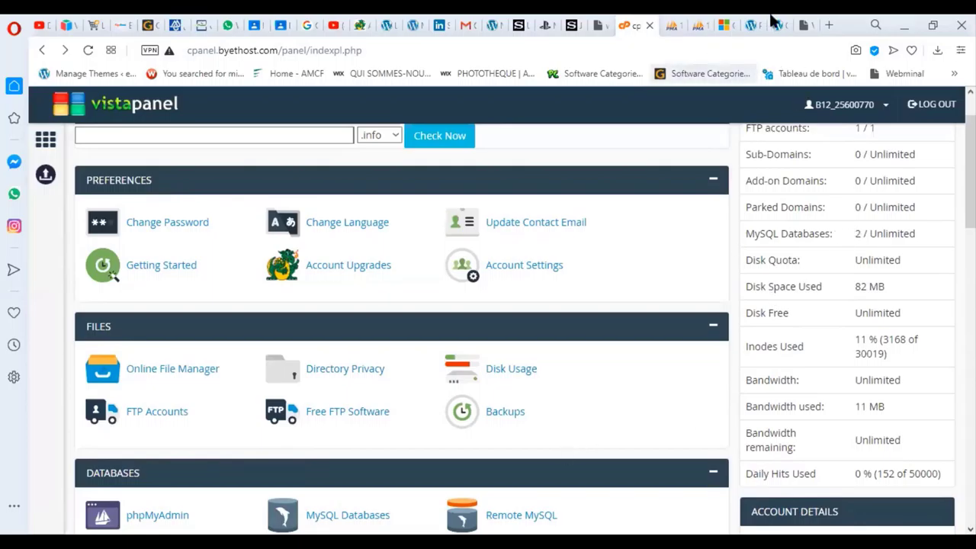
- Return to the WordPress admin, open the media library and check its media type filter
left_click(734, 25)
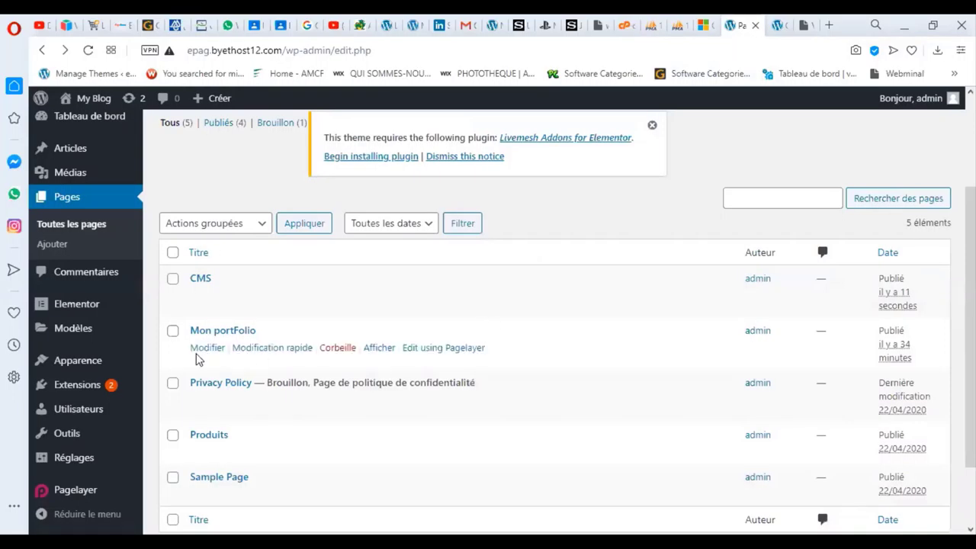
mouse_move(128, 359)
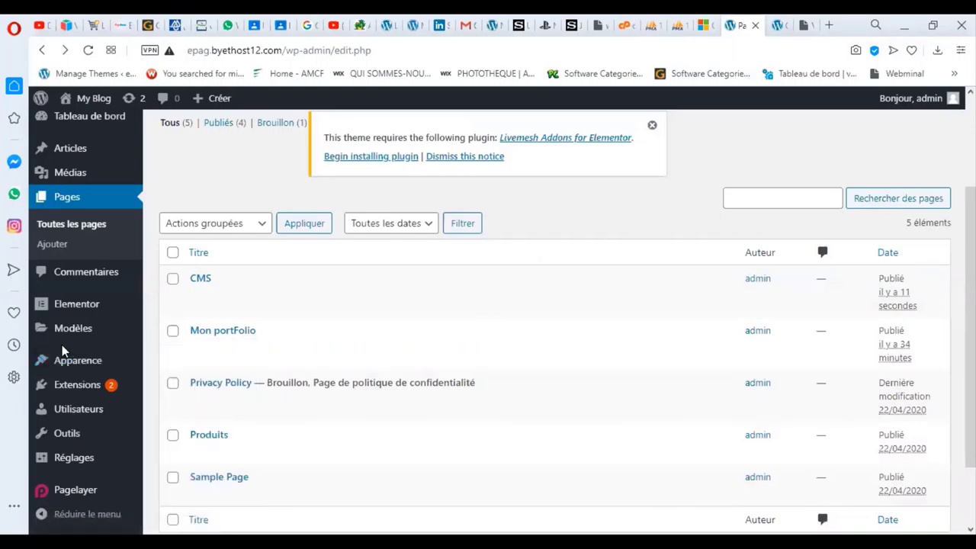
mouse_move(77, 153)
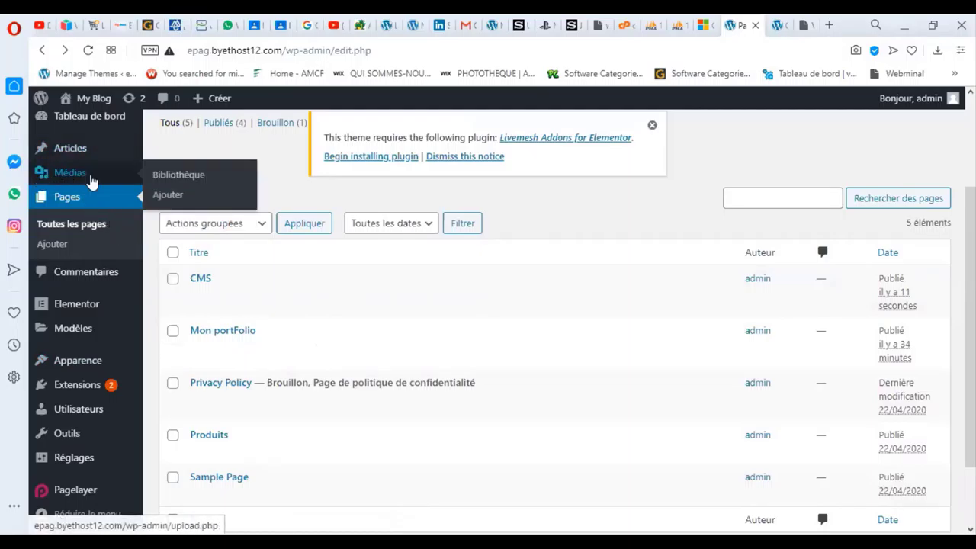
left_click(76, 180)
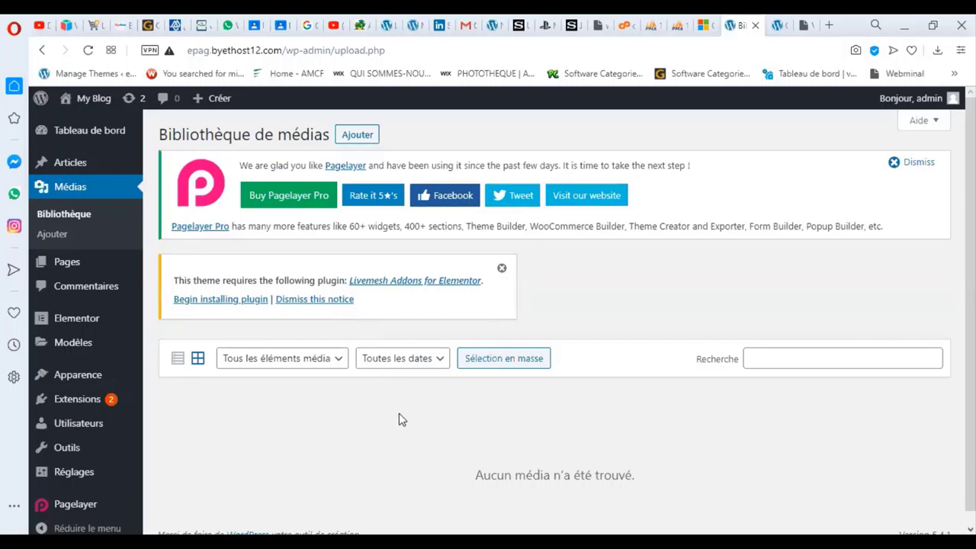
scroll(399, 419, "down", 1)
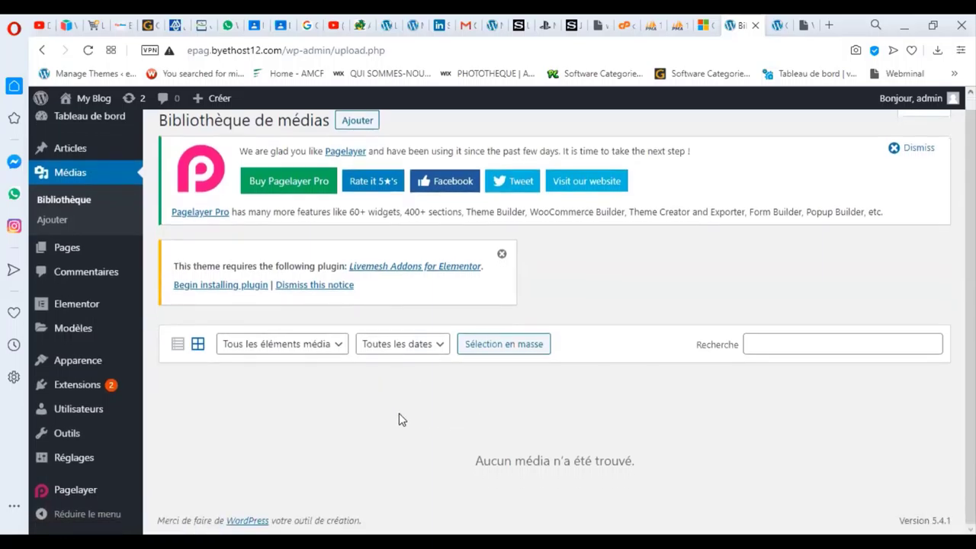
left_click(326, 344)
left_click(333, 349)
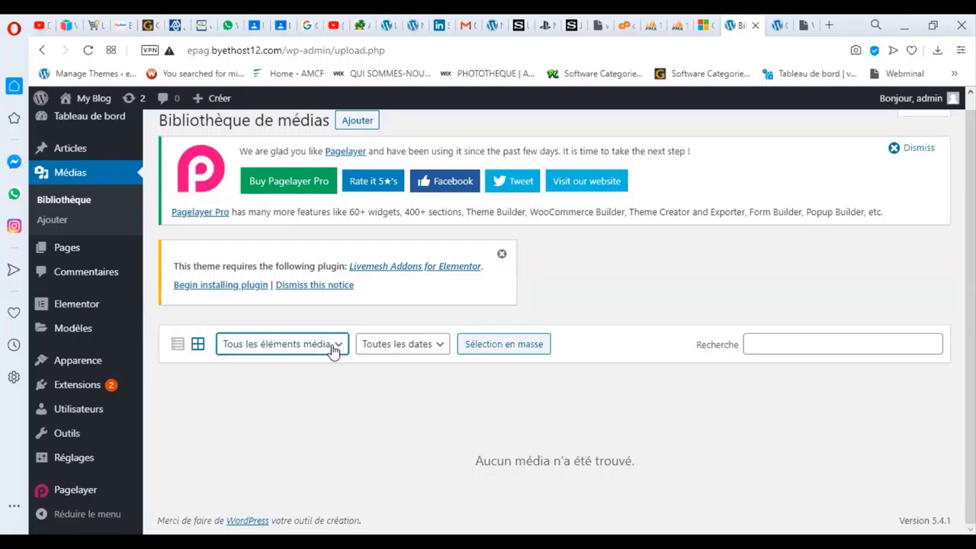
- Upload the image php_variableURL.png to the media library, highlighting the maximum upload file size
left_click(367, 125)
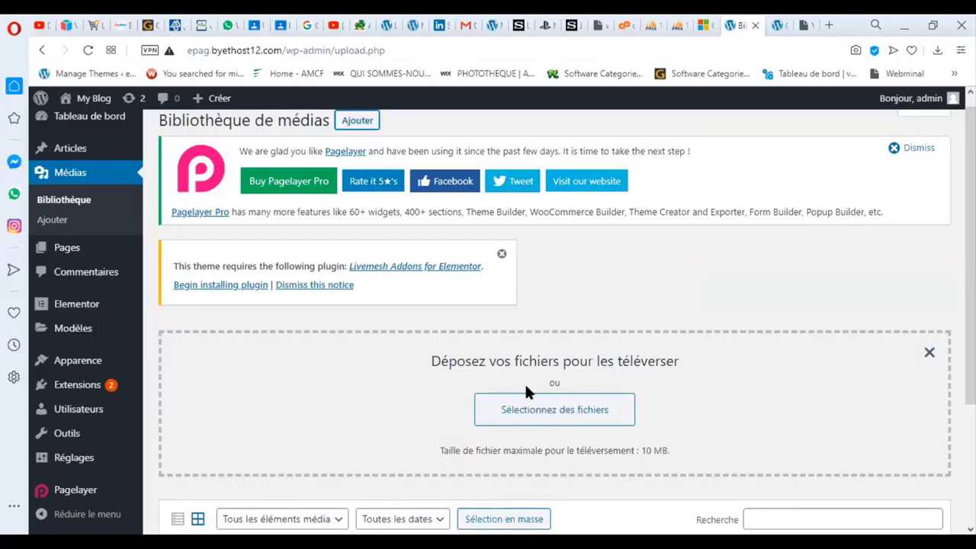
left_click_drag(443, 451, 646, 450)
scroll(586, 381, "down", 2)
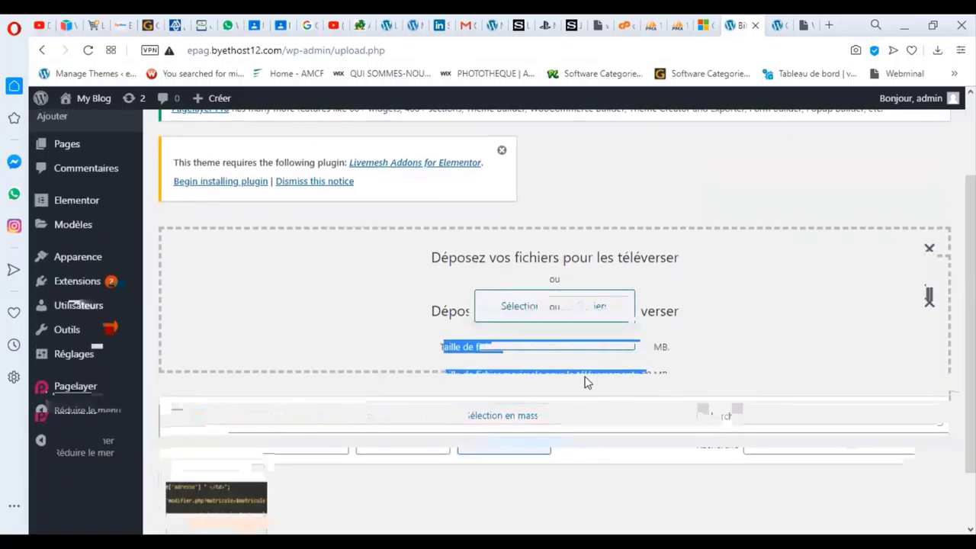
left_click(667, 352)
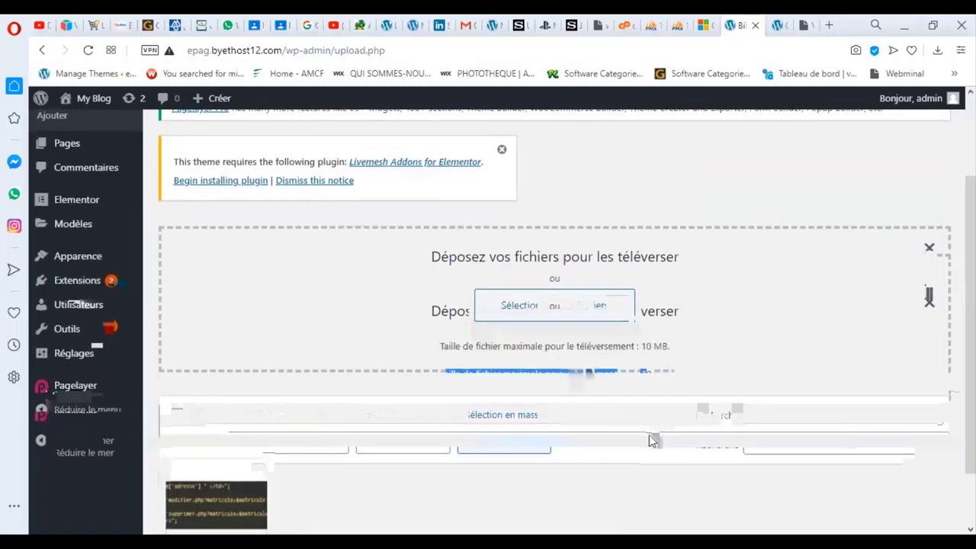
scroll(649, 434, "down", 1)
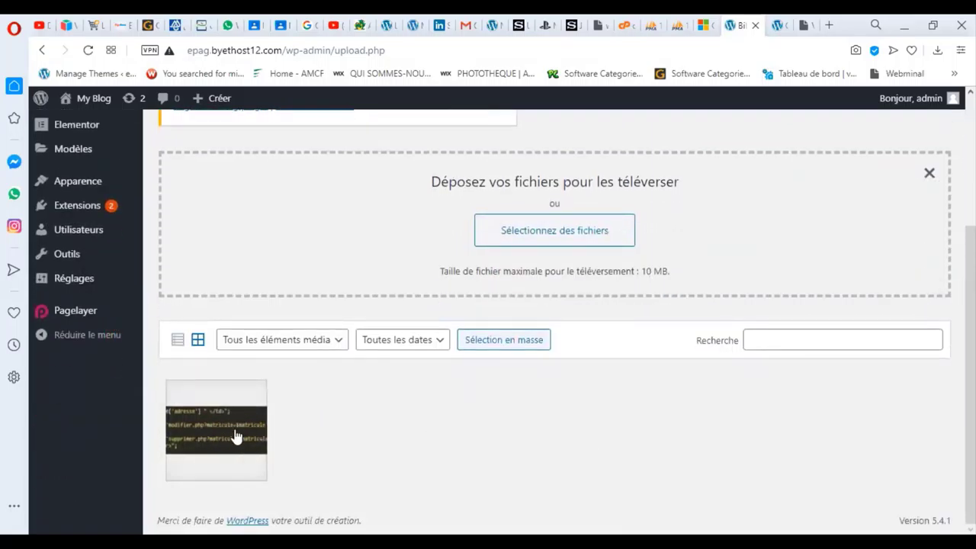
scroll(316, 450, "up", 3)
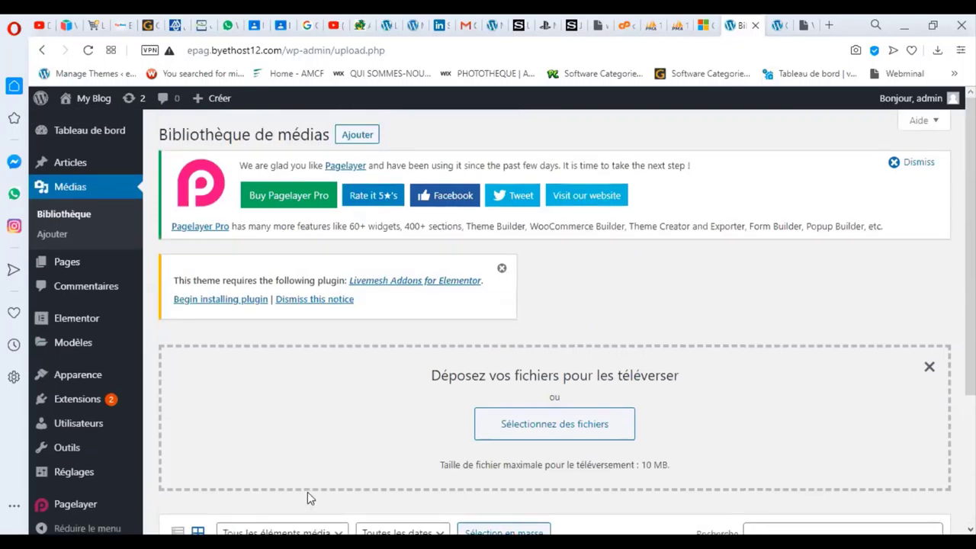
scroll(205, 425, "down", 3)
- View the attachment details of php_variableURL.png, highlight part of its file link, and return to the media library
left_click(225, 426)
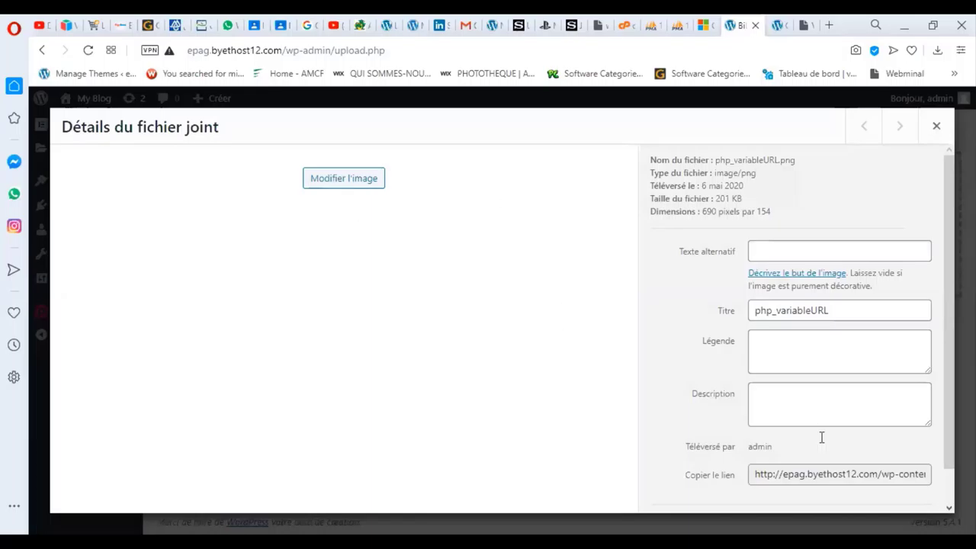
key("Tab")
key("End")
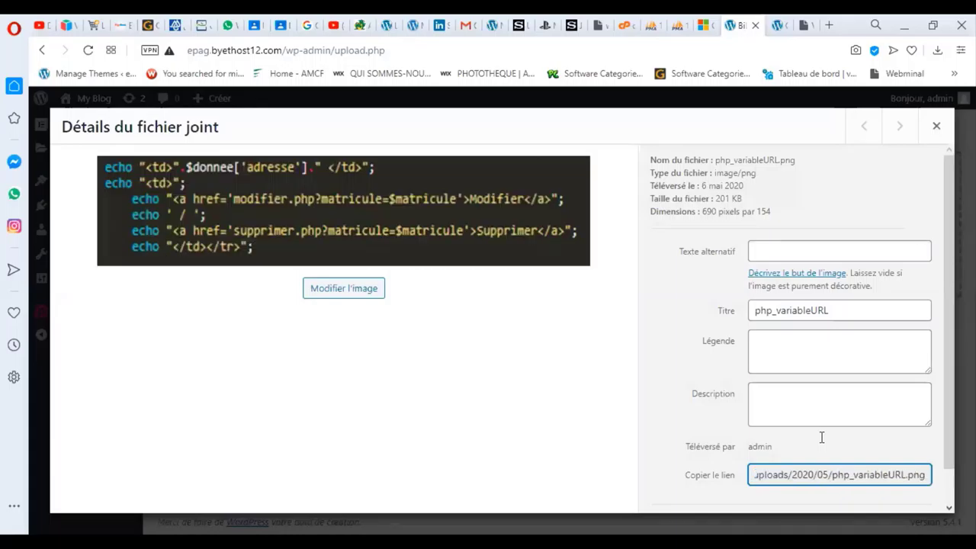
key("ctrl+a")
key("shift+Left")
key("shift+Left")
key("shift+Left")
key("shift+Left")
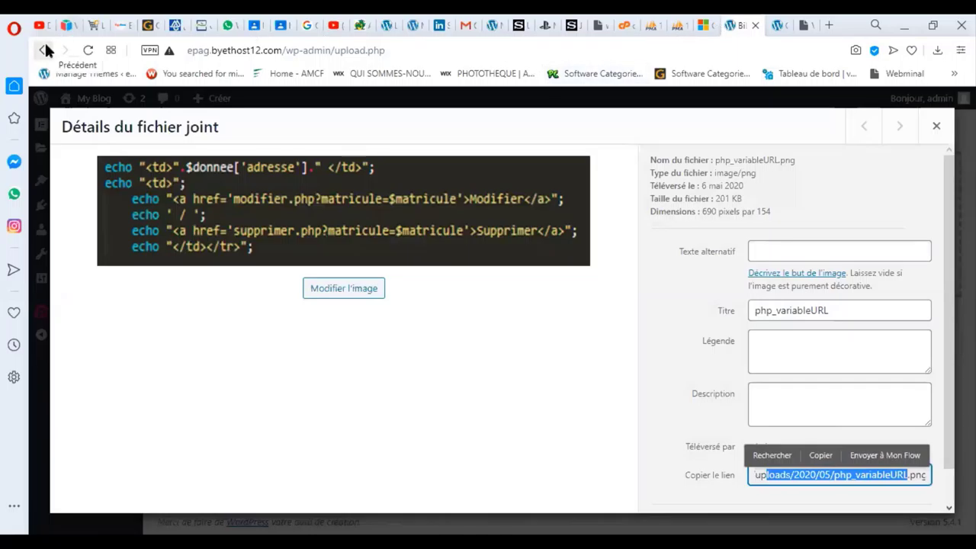
left_click(44, 49)
- Open the CMS page from the Pages list and switch it to editing with Elementor
mouse_move(93, 204)
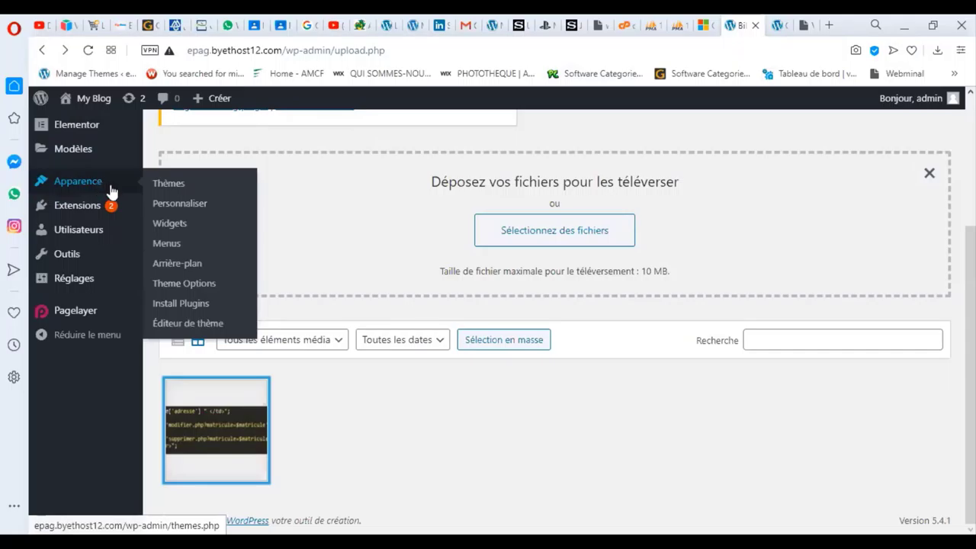
left_click(82, 151)
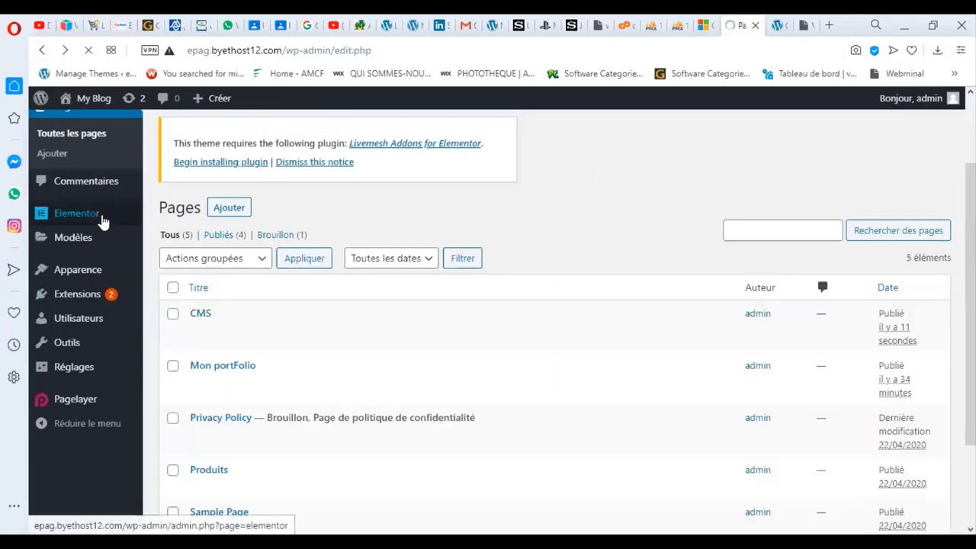
mouse_move(84, 152)
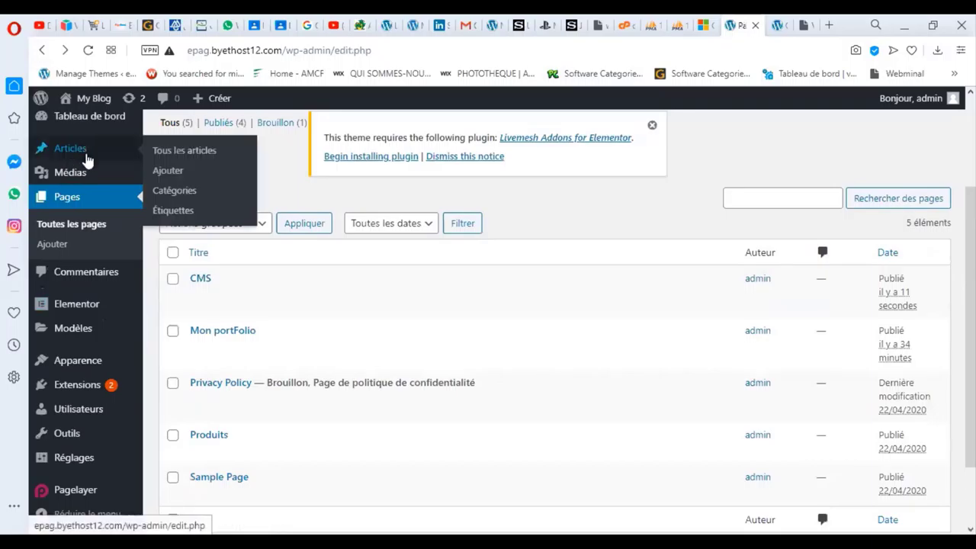
left_click(200, 278)
left_click(366, 271)
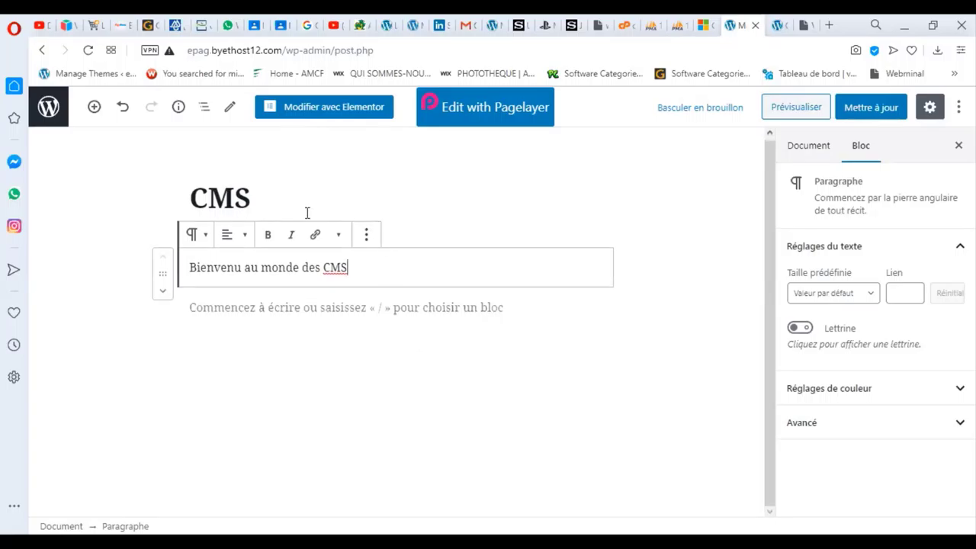
left_click(346, 112)
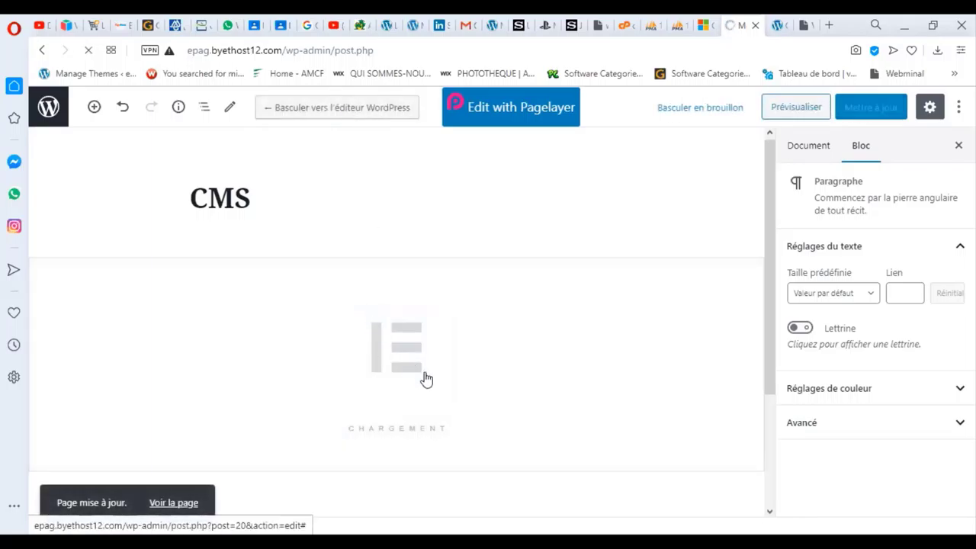
scroll(541, 392, "down", 2)
scroll(541, 392, "up", 2)
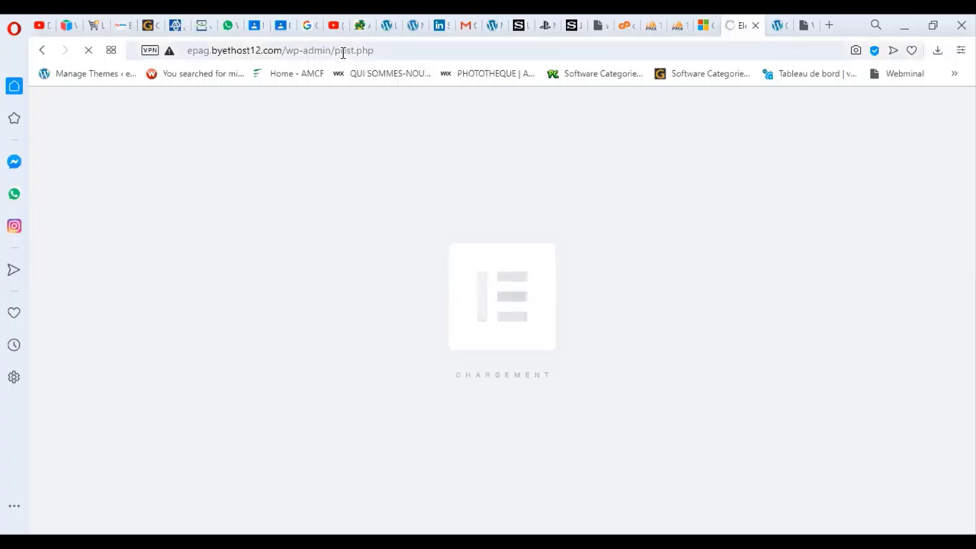
left_click_drag(383, 50, 351, 50)
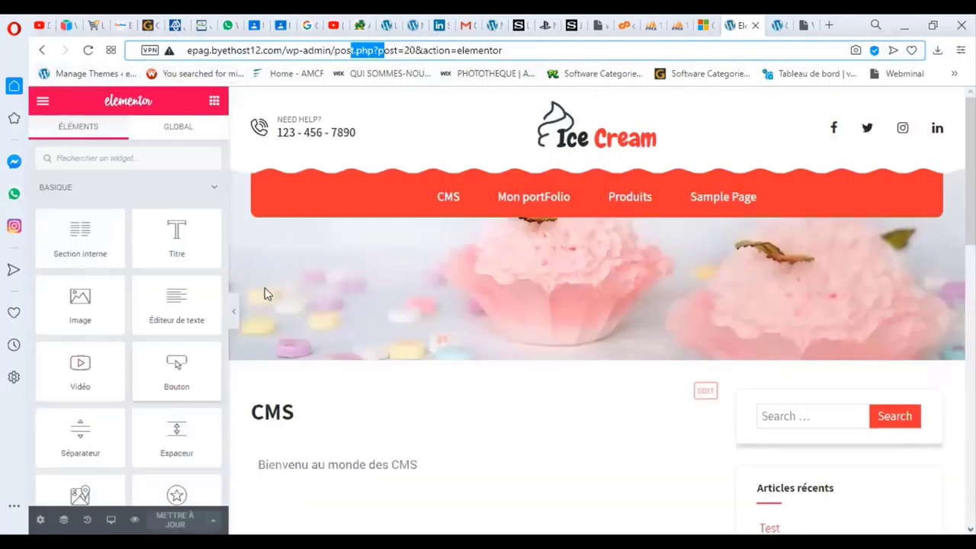
- Browse Elementor's widgets, try adding a Video widget below the CMS page's text, and leave the editor without saving
scroll(219, 370, "down", 7)
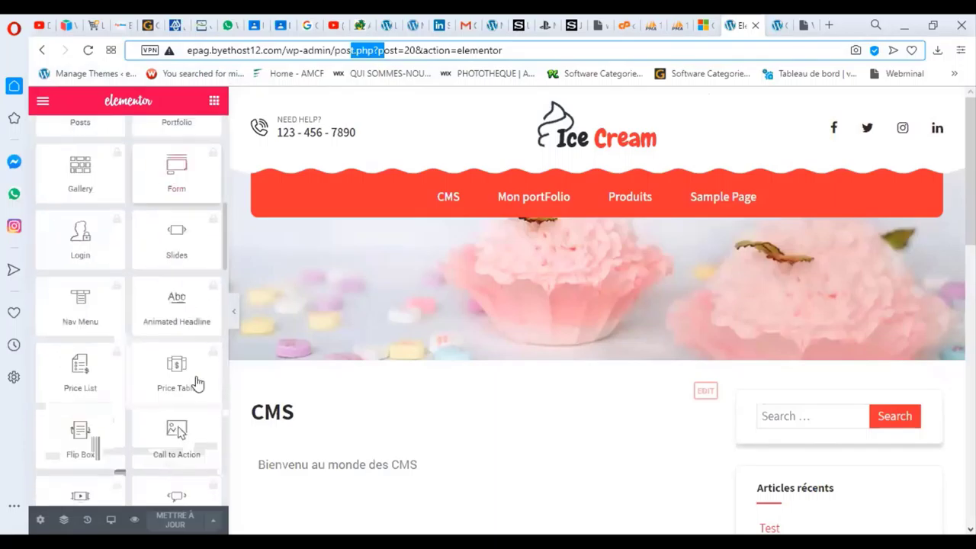
scroll(196, 382, "up", 5)
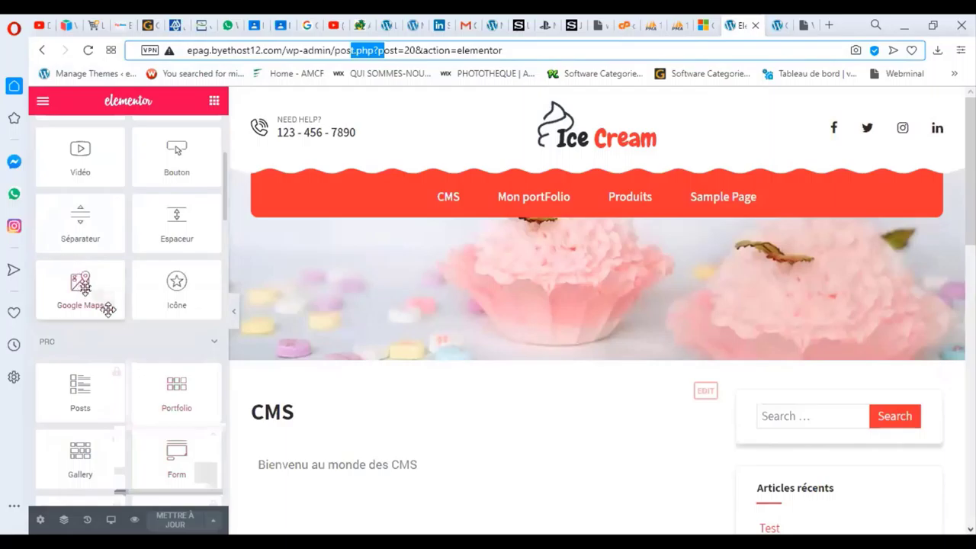
scroll(107, 308, "up", 2)
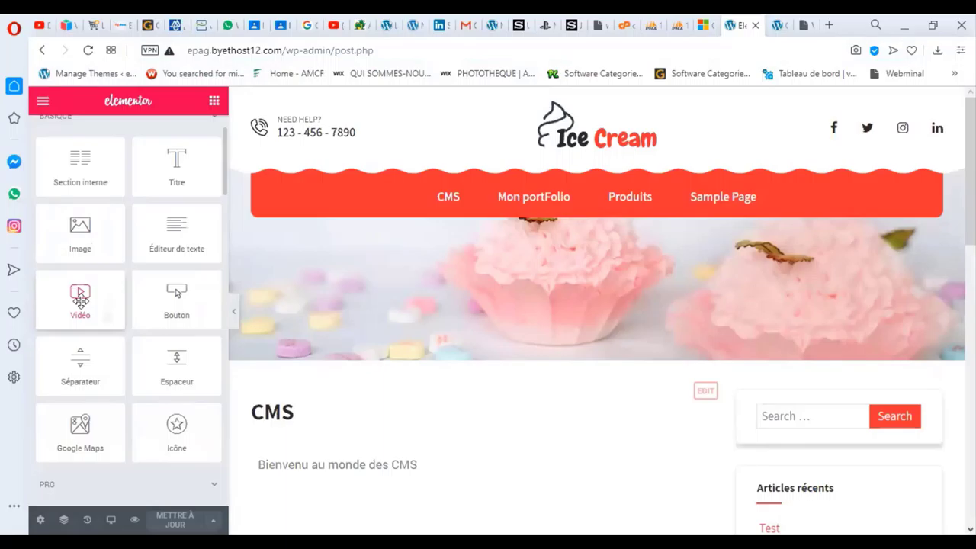
left_click(80, 299)
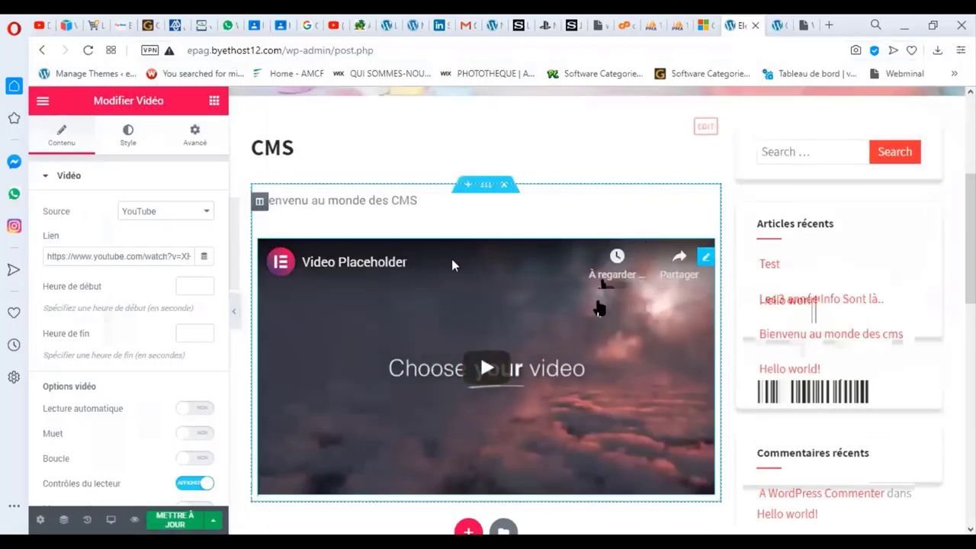
scroll(614, 408, "down", 2)
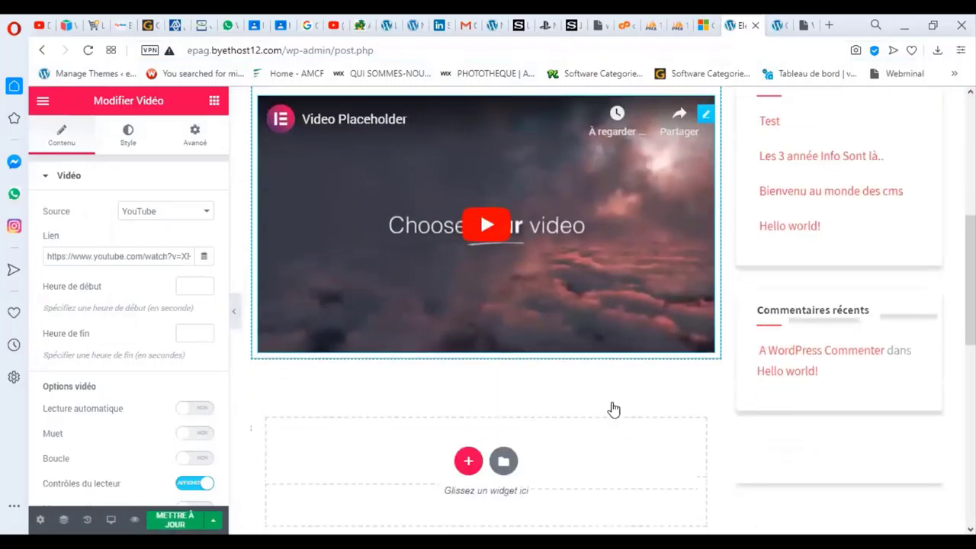
left_click(42, 51)
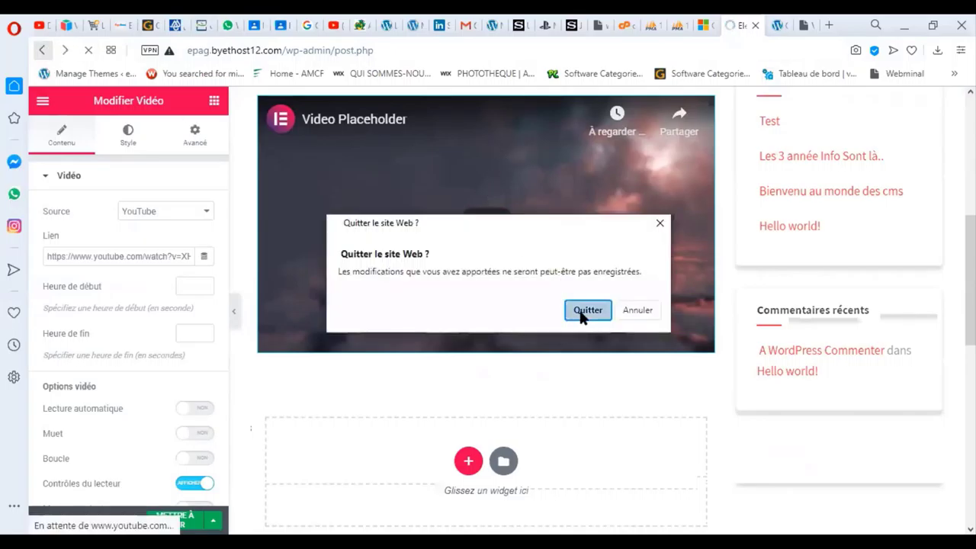
key("Return")
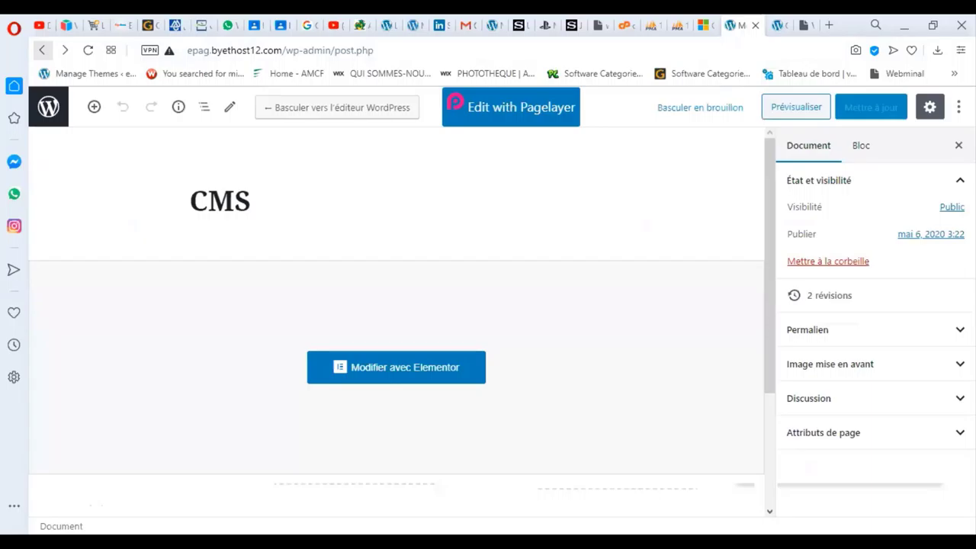
- Open the CMS page's permalink for editing and return to the page title
left_click(244, 186)
left_click(602, 160)
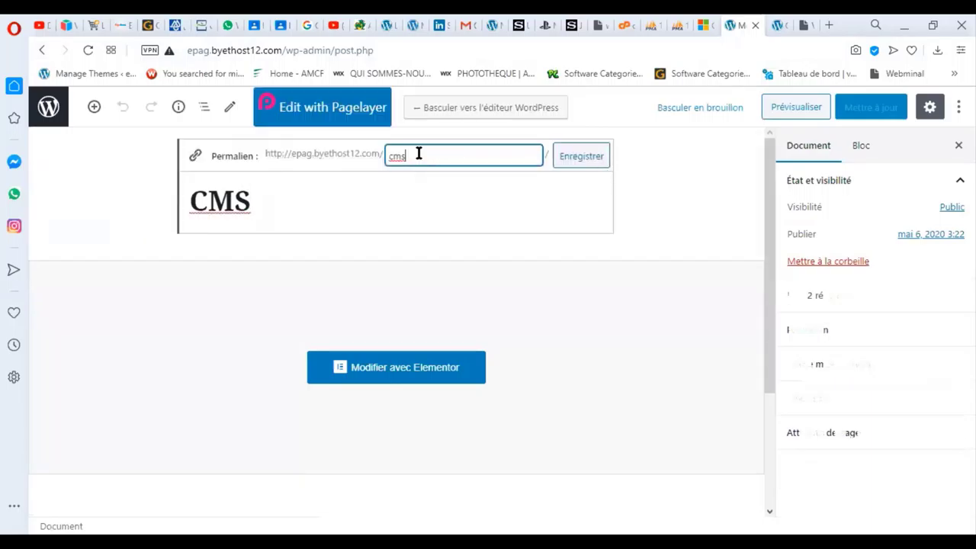
left_click(320, 212)
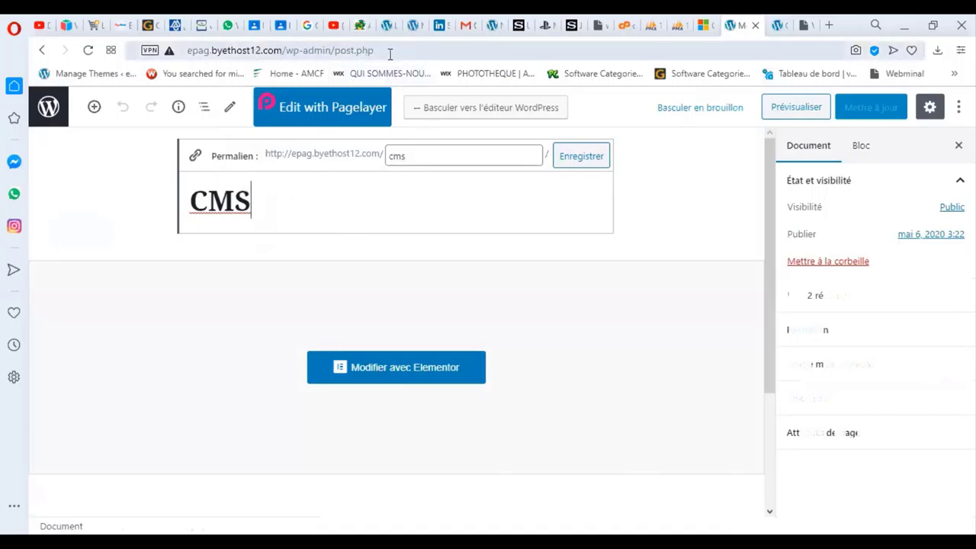
- Return to the hosting panel, open the Online File Manager and look over the account's root folders and files
left_click(708, 26)
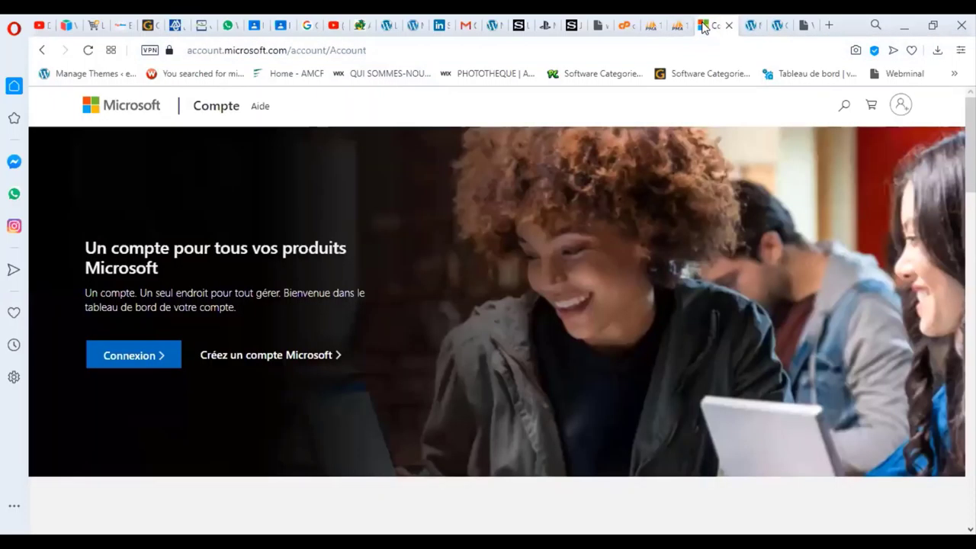
left_click(677, 25)
left_click(628, 26)
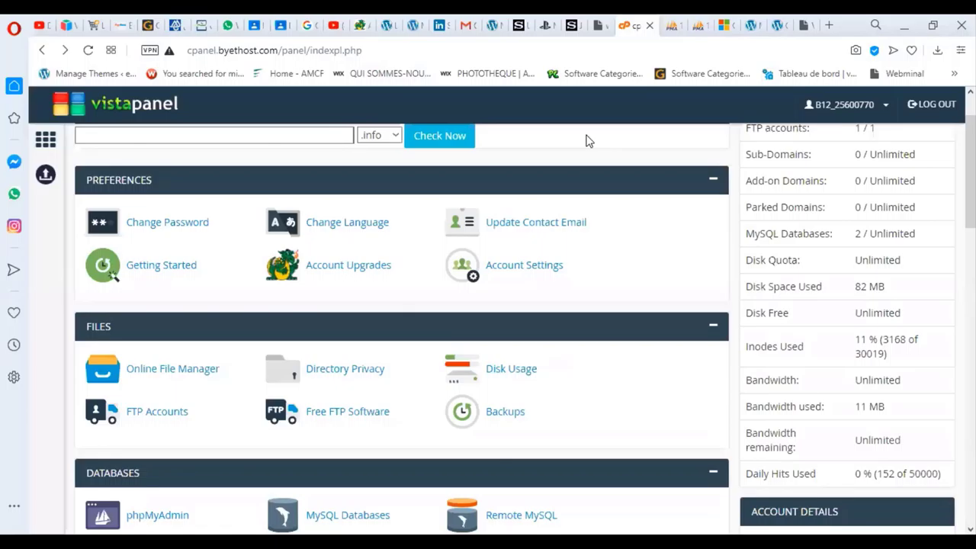
left_click(209, 372)
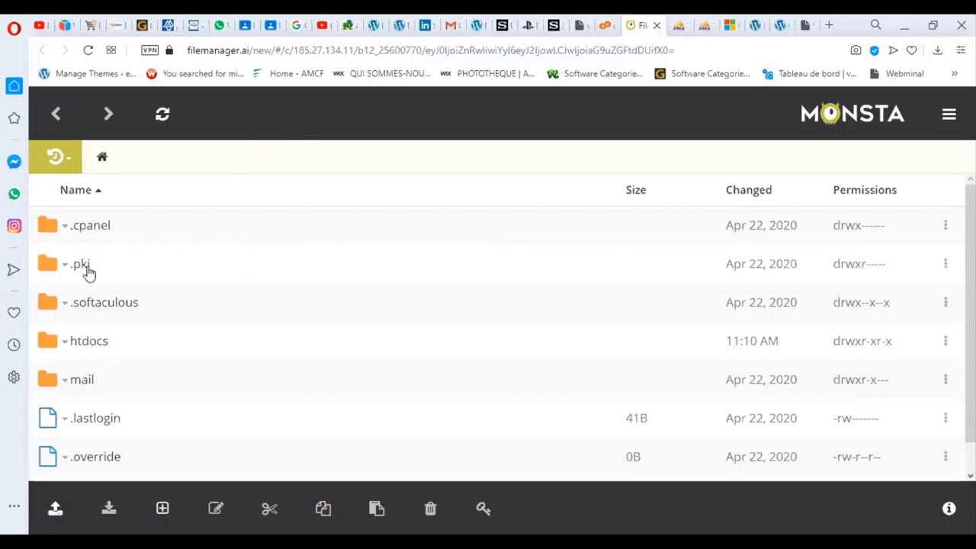
scroll(96, 440, "down", 1)
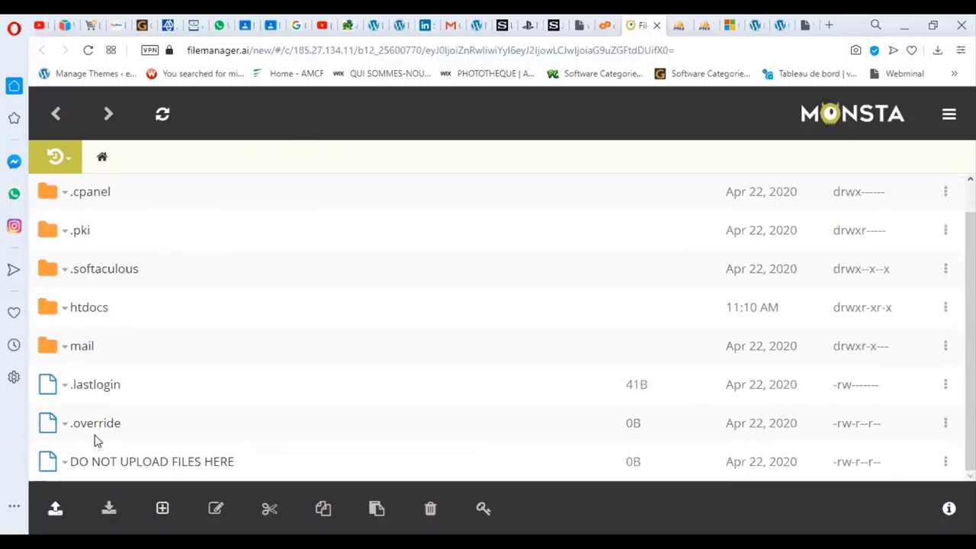
scroll(97, 440, "up", 1)
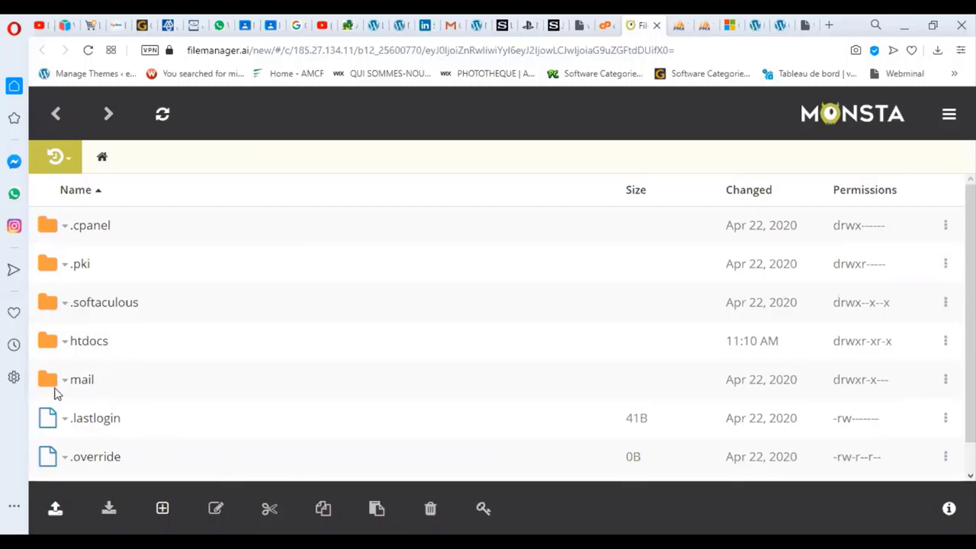
- Open the htdocs folder in the file manager, and check the editing tool modes in the CMS page's WordPress editor
left_click(97, 349)
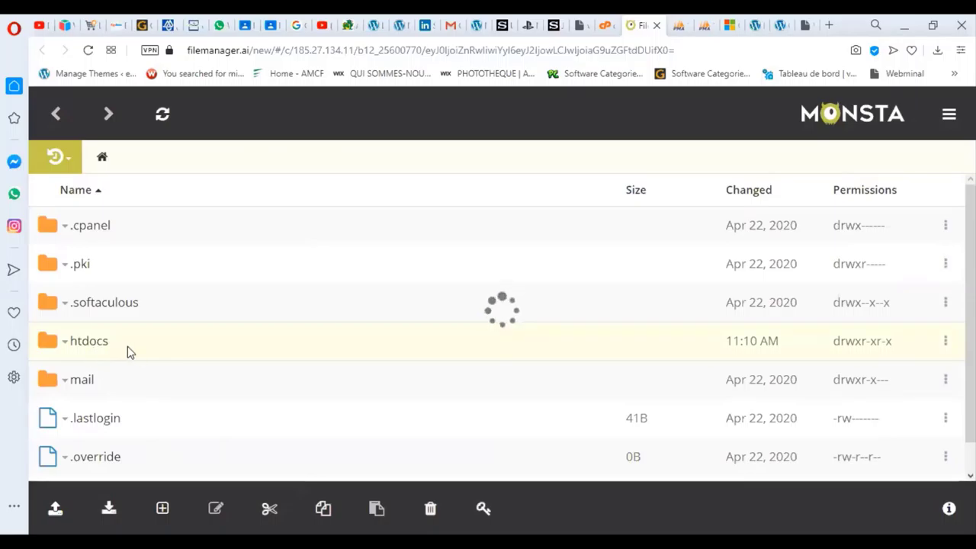
left_click(754, 25)
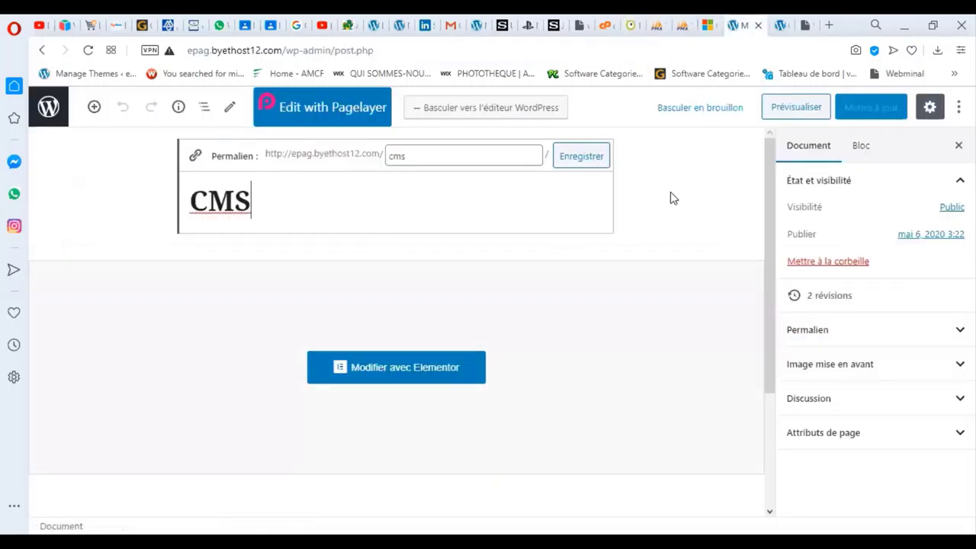
scroll(648, 278, "down", 2)
scroll(646, 280, "up", 2)
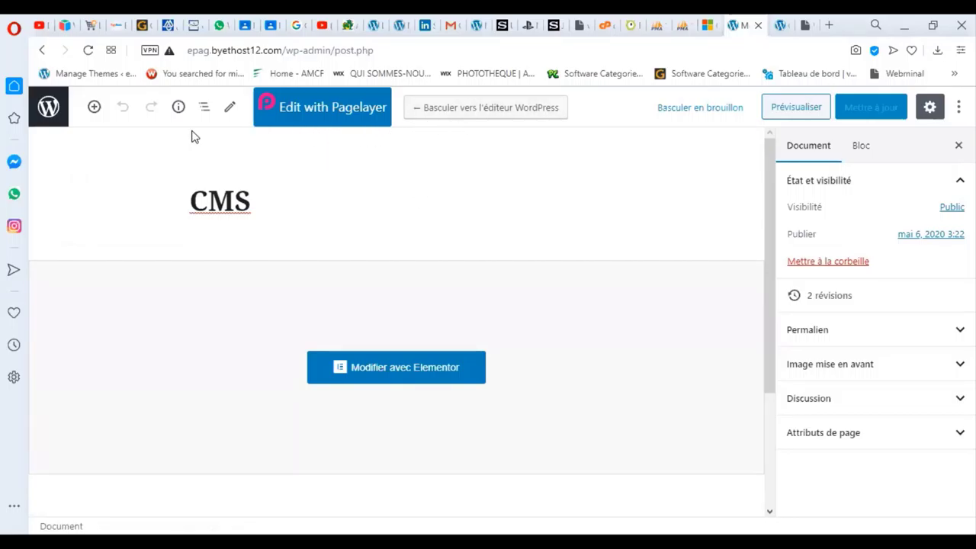
left_click(231, 108)
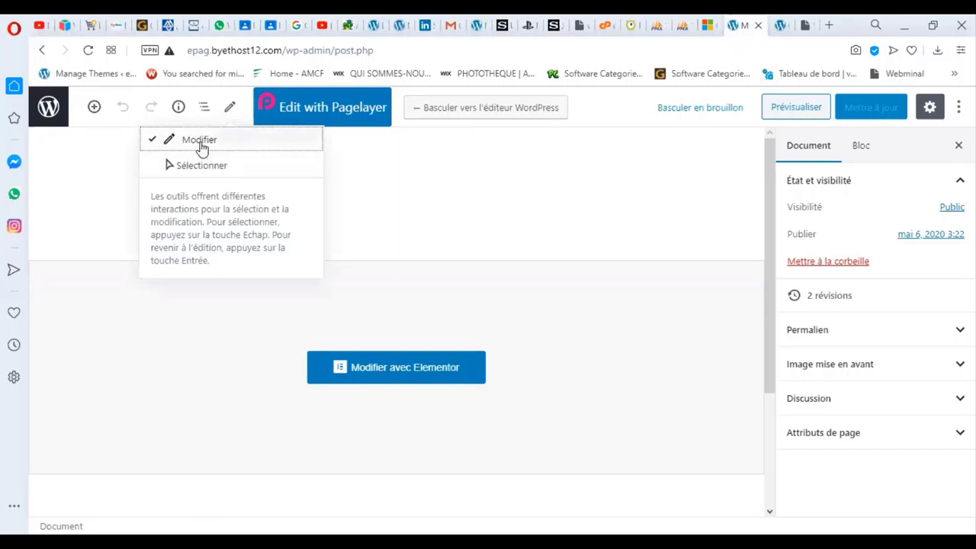
left_click(457, 195)
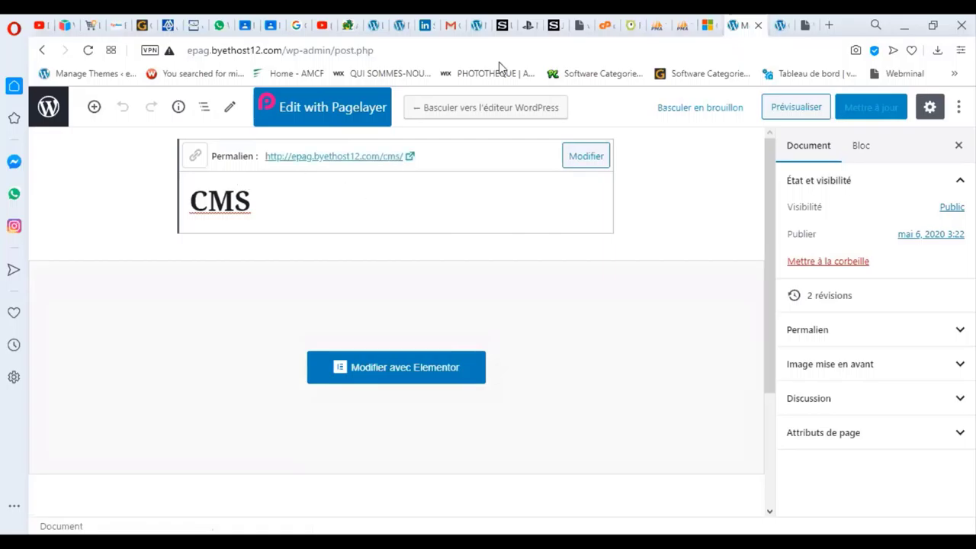
- Return to the Monsta file manager and look over the WordPress folders and files inside htdocs
left_click(708, 26)
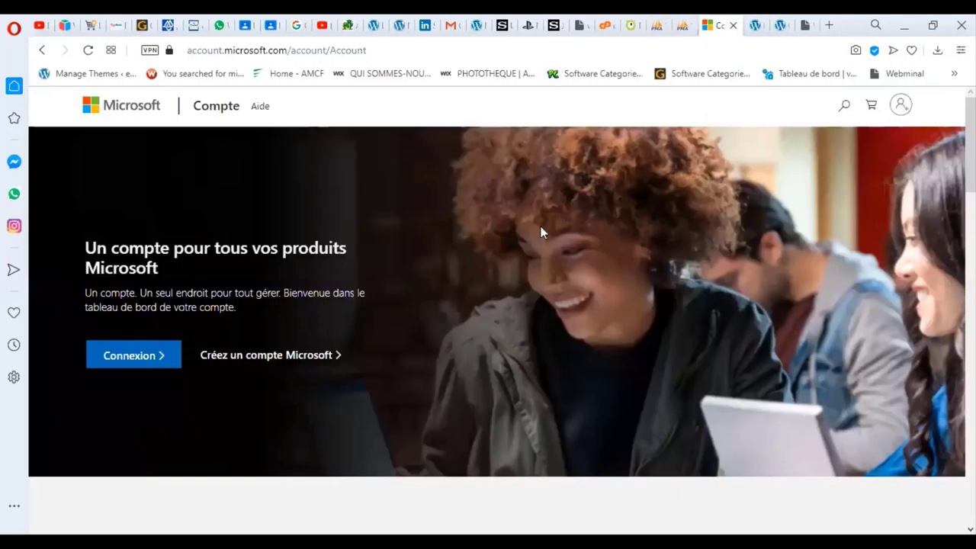
left_click(609, 25)
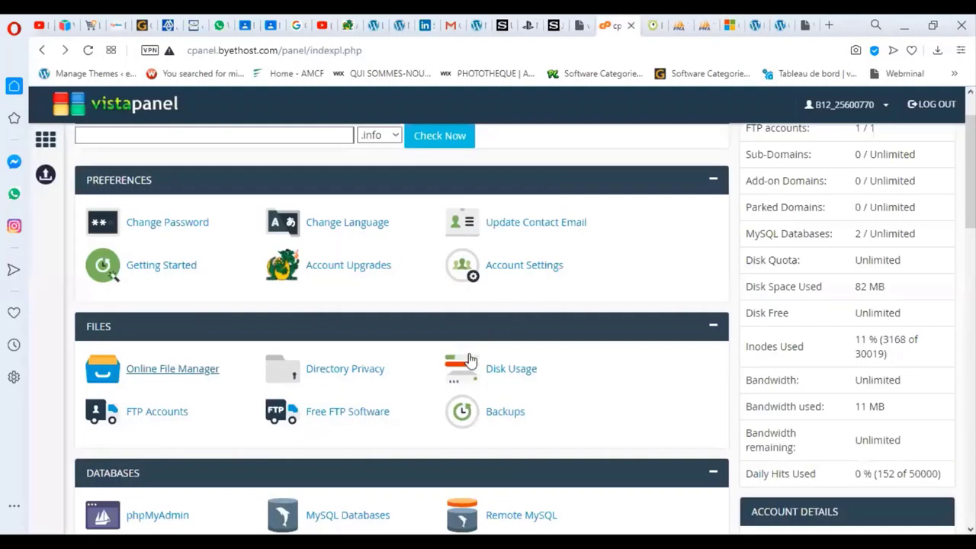
left_click(653, 25)
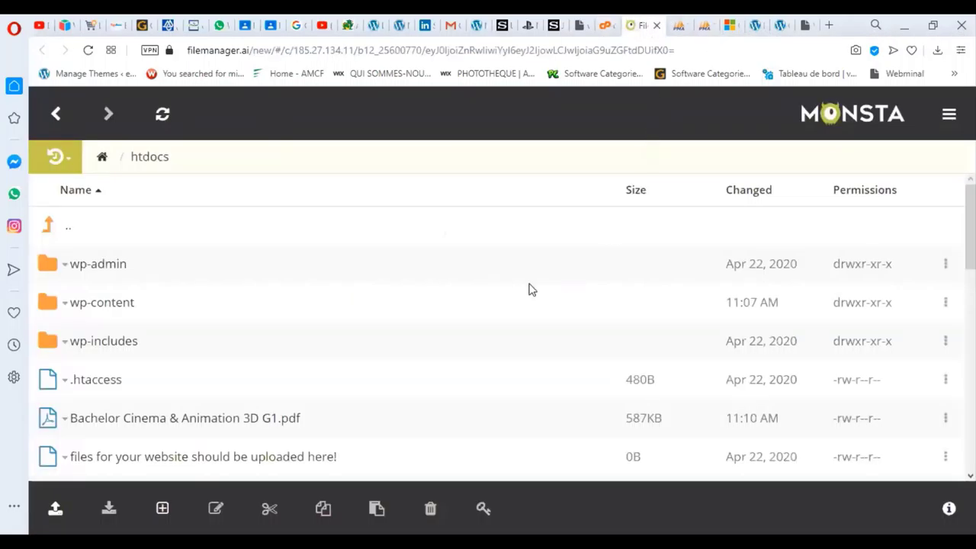
scroll(222, 462, "down", 3)
scroll(300, 472, "up", 3)
- Switch to the tp_cms.pptx presentation in PowerPoint and review the TP slide's description of the Accueil page
key("alt+Tab")
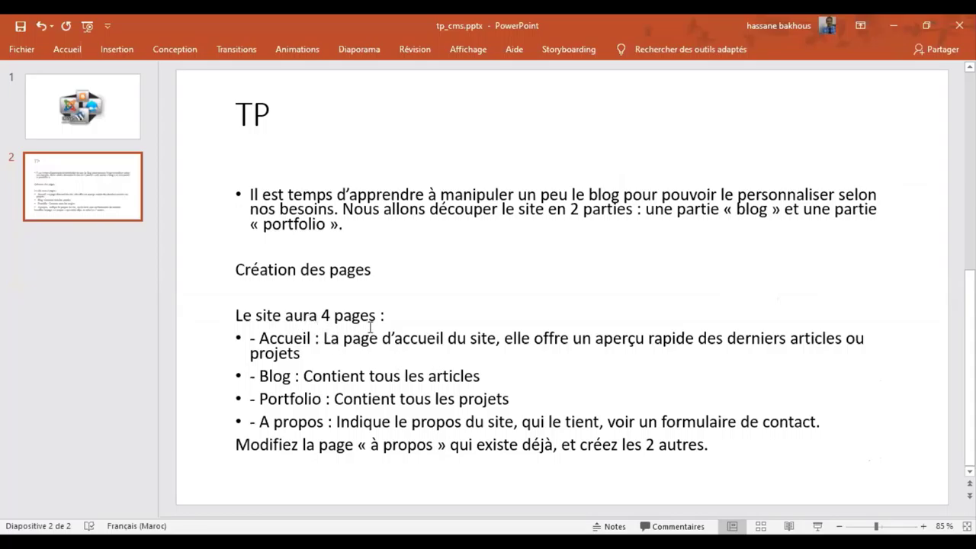
mouse_move(333, 315)
left_mouse_down()
mouse_move(495, 341)
mouse_move(588, 341)
left_mouse_up()
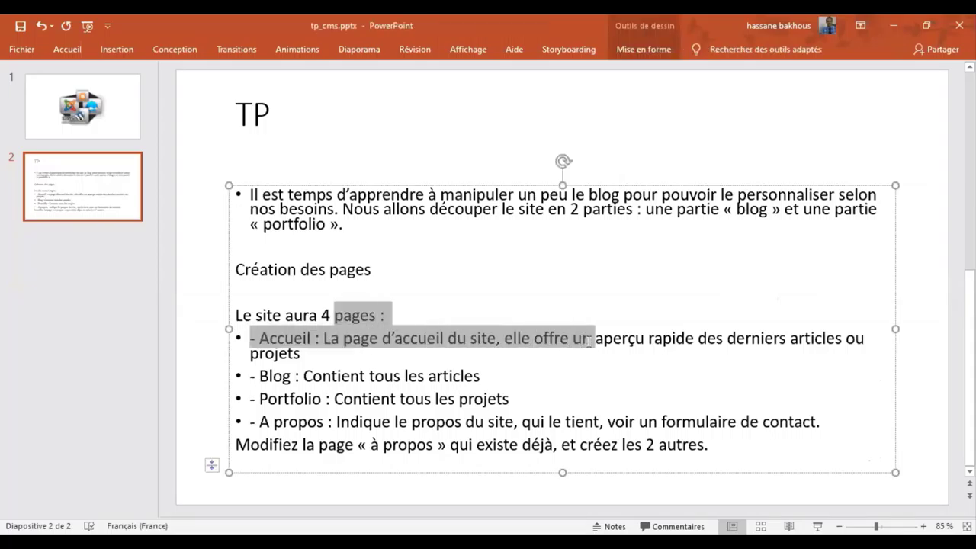
left_click(411, 340)
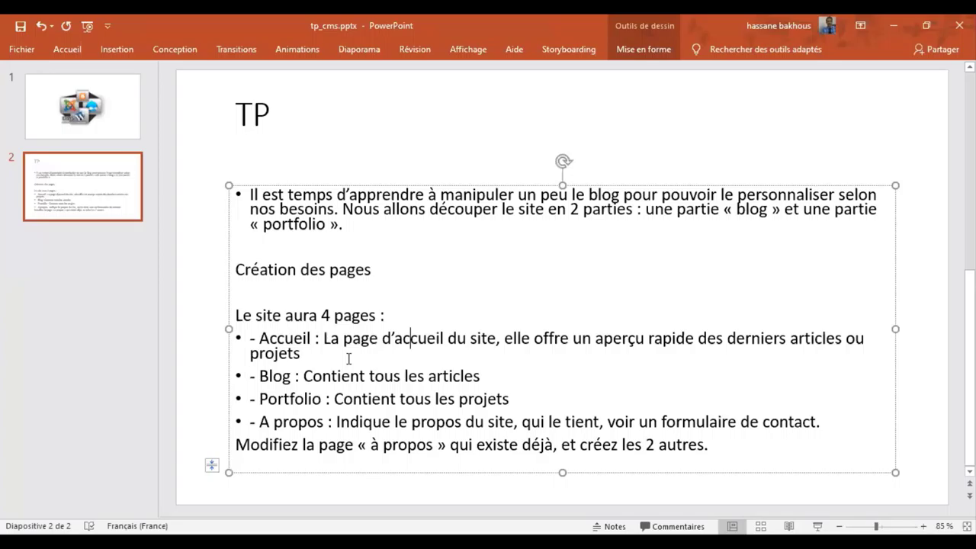